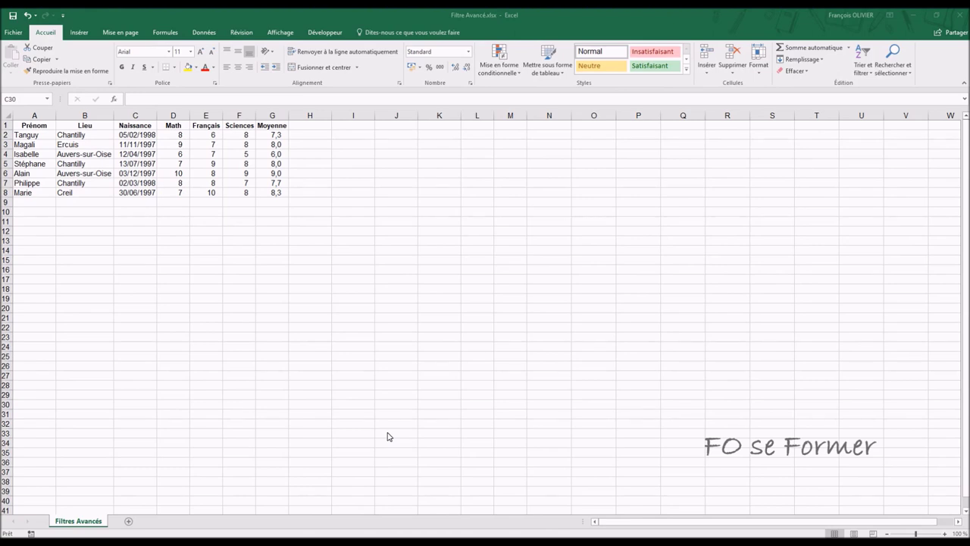
Zoom the student table to about 160% and return to the top of the sheet
{"action": "scroll", "coordinate": [388, 436], "scroll_direction": "up", "scroll_amount": 1, "text": "ctrl"}
{"action": "scroll", "coordinate": [387, 436], "scroll_direction": "up", "scroll_amount": 1, "text": "ctrl"}
{"action": "scroll", "coordinate": [388, 437], "scroll_direction": "up", "scroll_amount": 1, "text": "ctrl"}
{"action": "scroll", "coordinate": [388, 437], "scroll_direction": "up", "scroll_amount": 1, "text": "ctrl"}
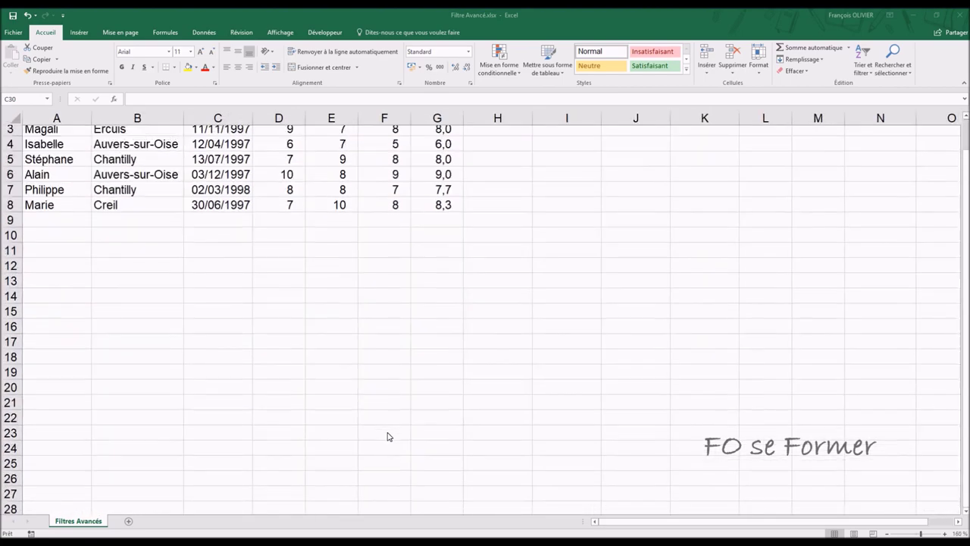
{"action": "scroll", "coordinate": [387, 436], "scroll_direction": "up", "scroll_amount": 1}
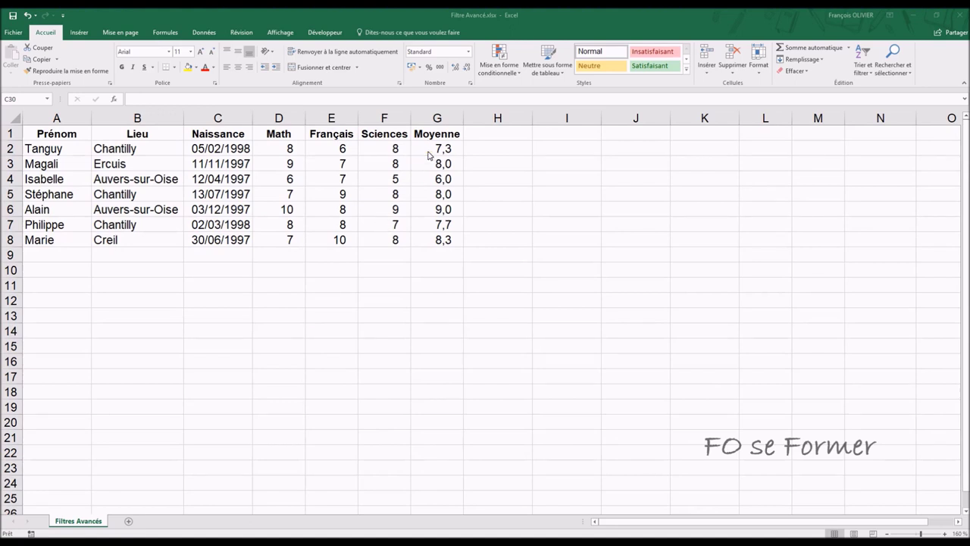
{"action": "left_click", "coordinate": [298, 184]}
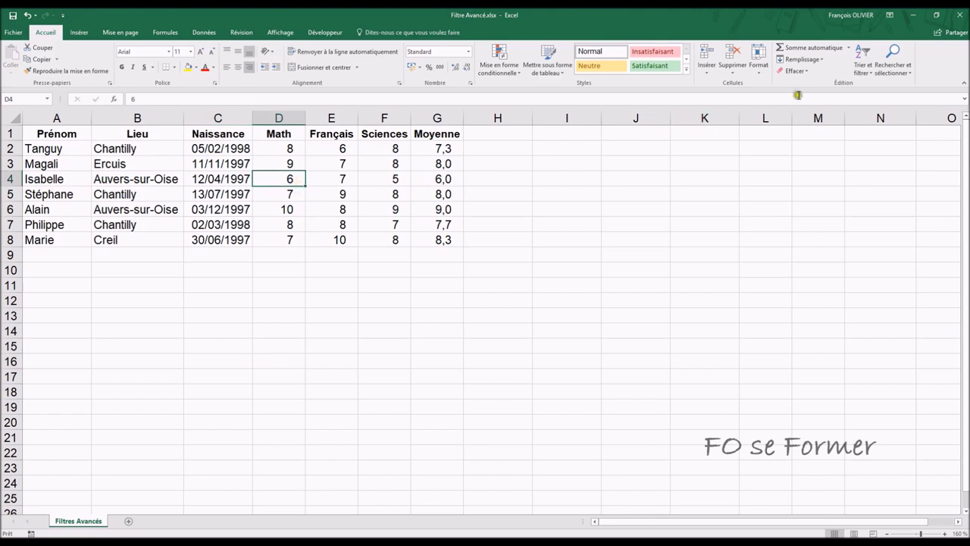
{"action": "left_click", "coordinate": [867, 66]}
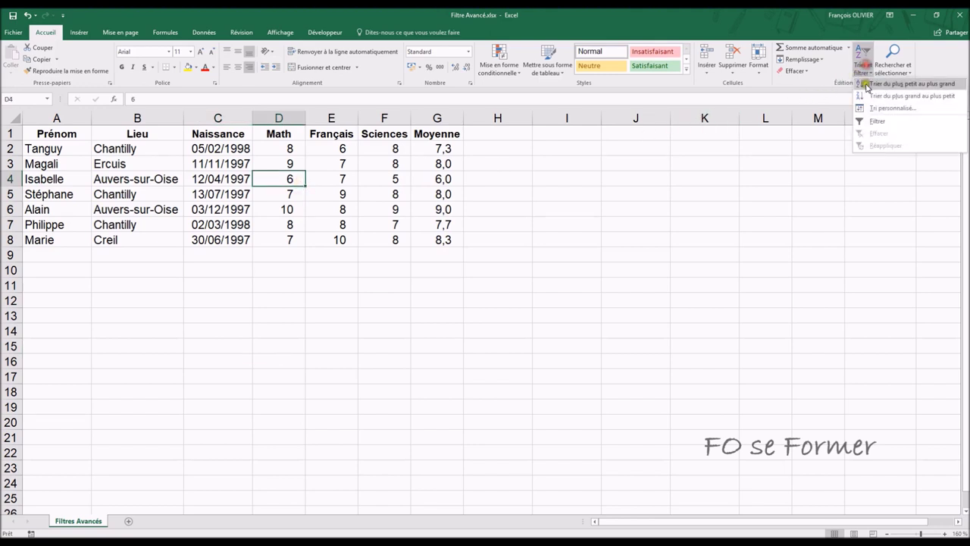
{"action": "left_click", "coordinate": [873, 122]}
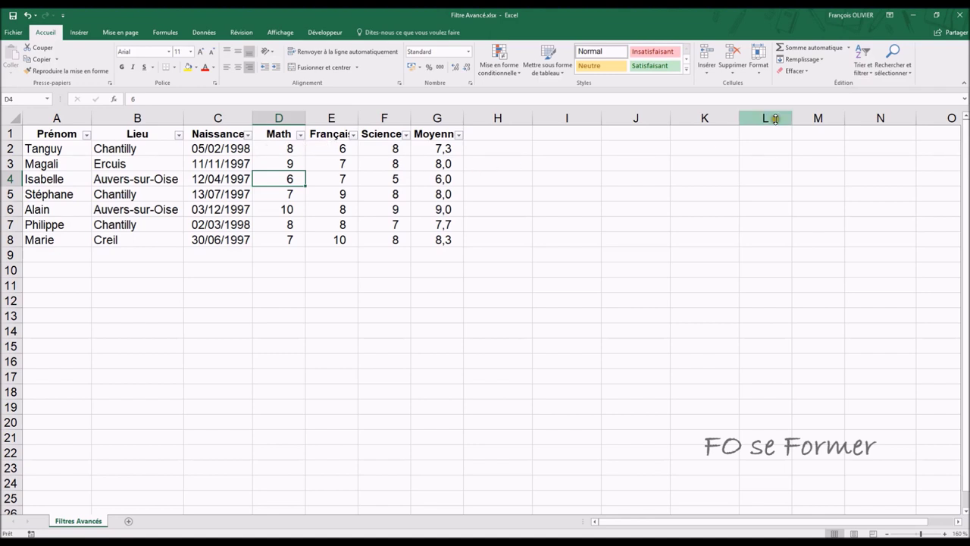
{"action": "left_click", "coordinate": [866, 67]}
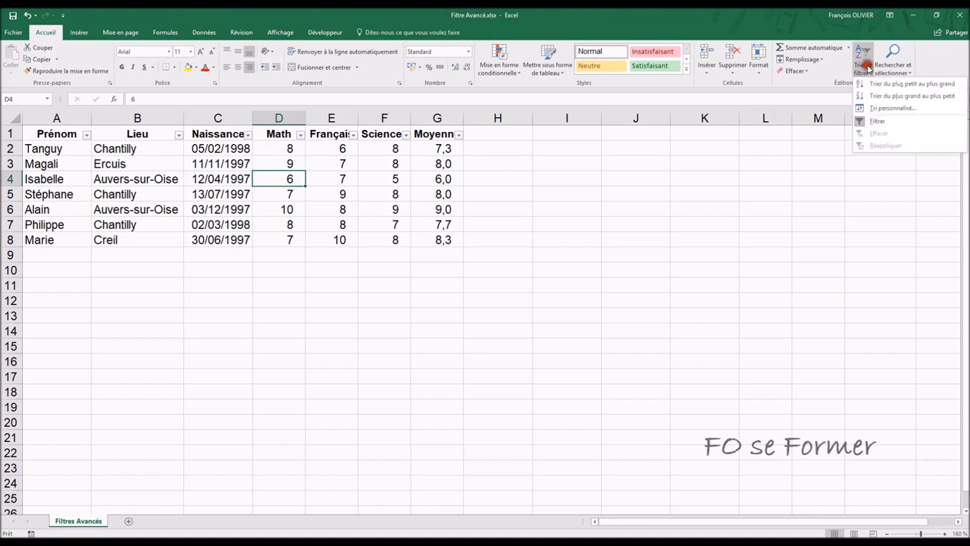
{"action": "left_click", "coordinate": [873, 121]}
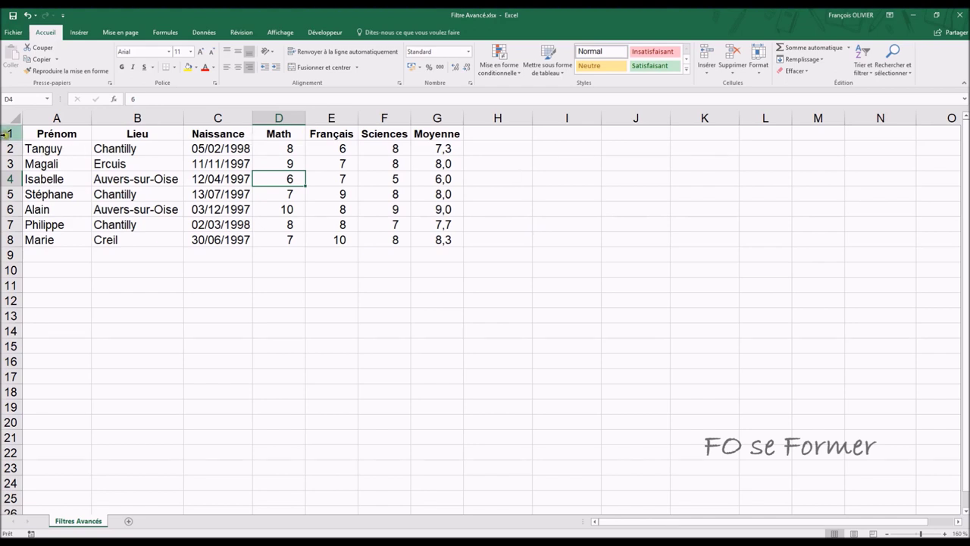
Insert four blank rows above the table and copy its headers A5:G5 into row 1
{"action": "left_click_drag", "start_coordinate": [6, 133], "coordinate": [4, 179]}
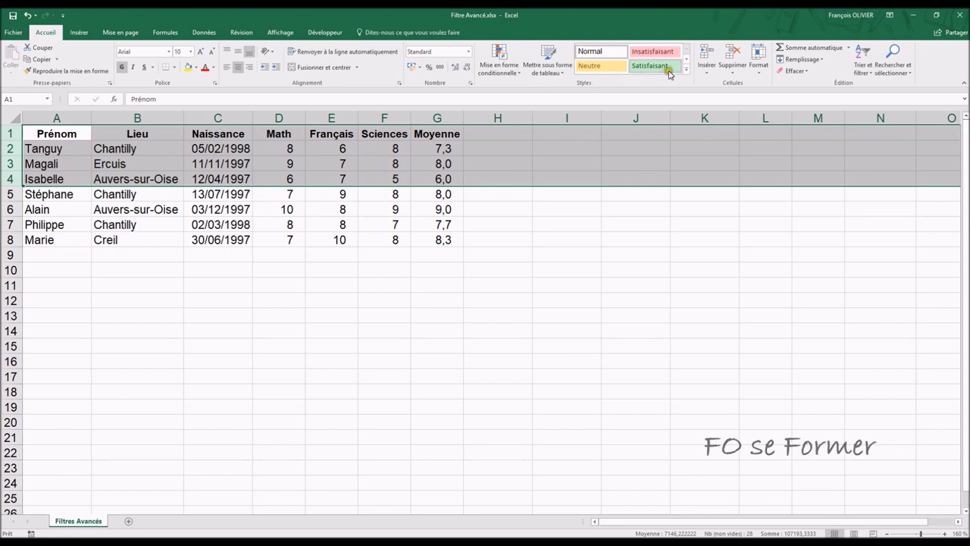
{"action": "left_click", "coordinate": [706, 55]}
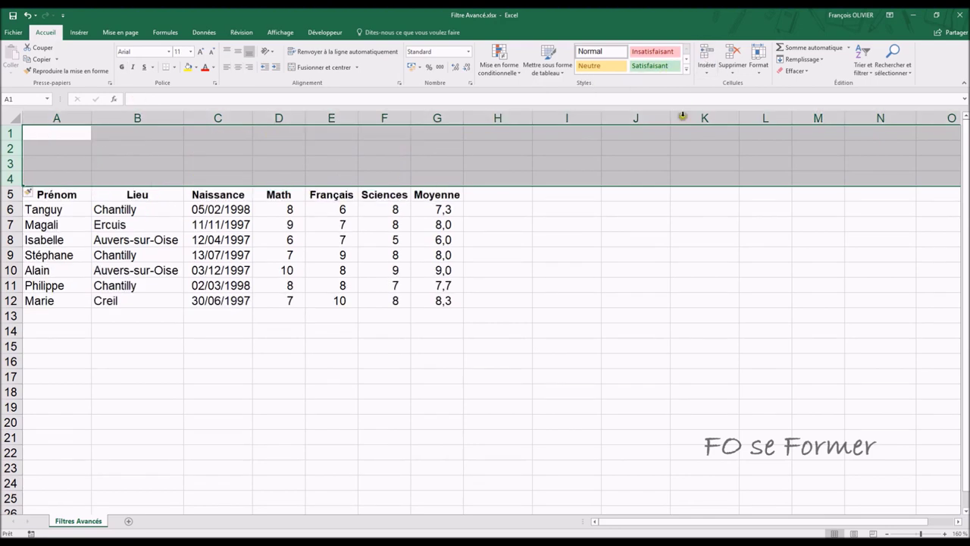
{"action": "left_click", "coordinate": [78, 192]}
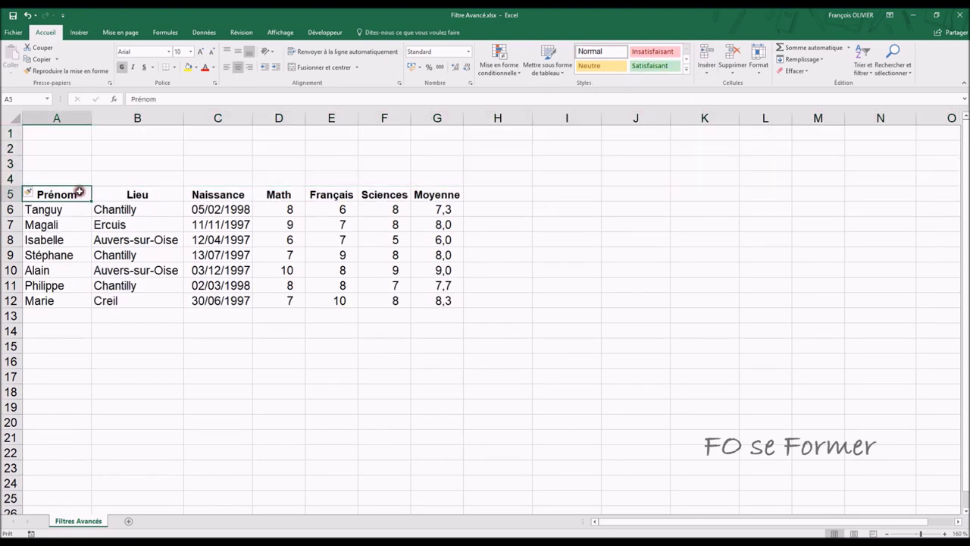
{"action": "left_click_drag", "start_coordinate": [79, 192], "coordinate": [385, 196]}
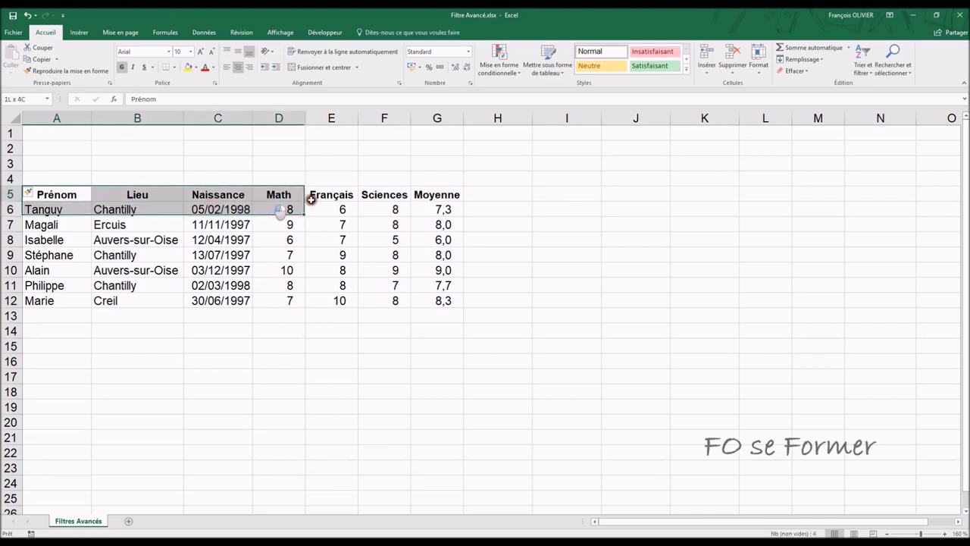
{"action": "left_click_drag", "start_coordinate": [385, 196], "coordinate": [448, 196]}
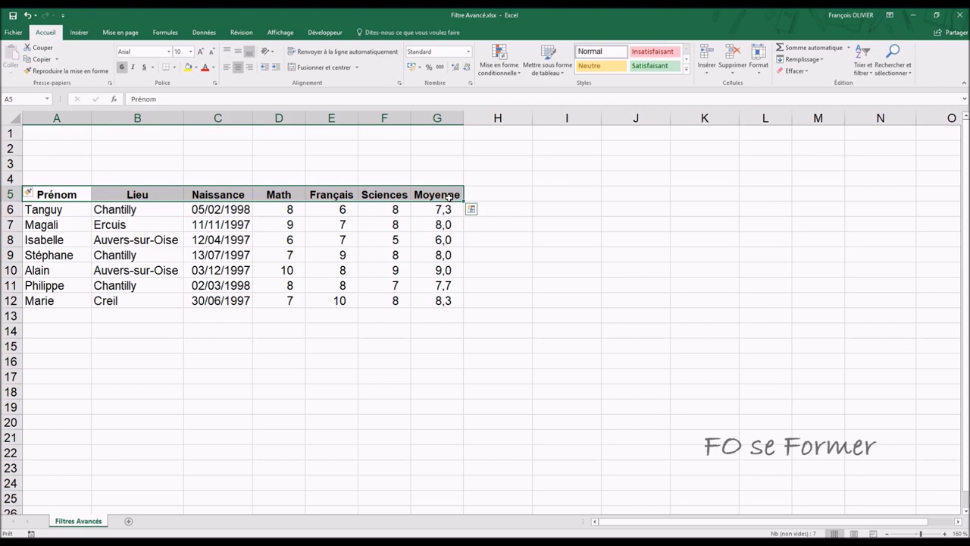
{"action": "key", "text": "alt+shift+F10"}
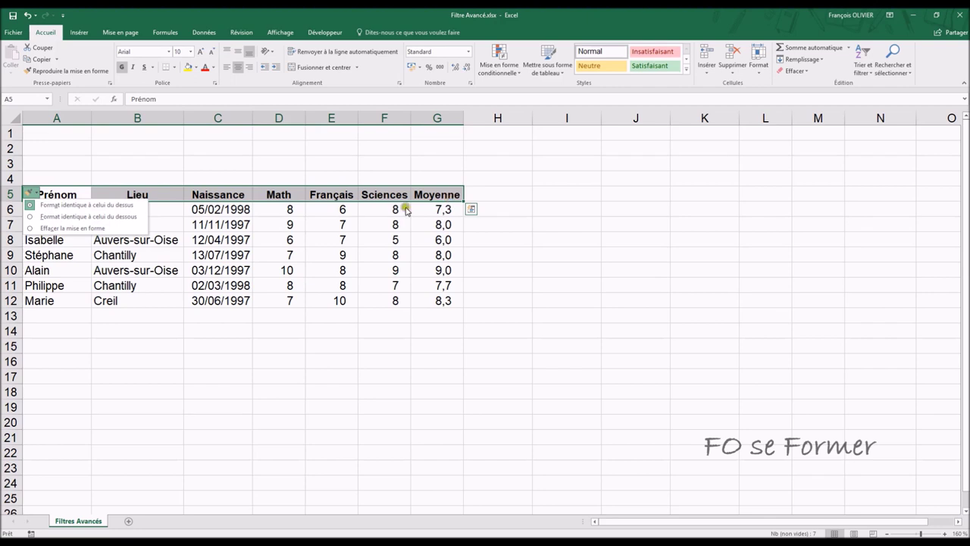
{"action": "key", "text": "Escape"}
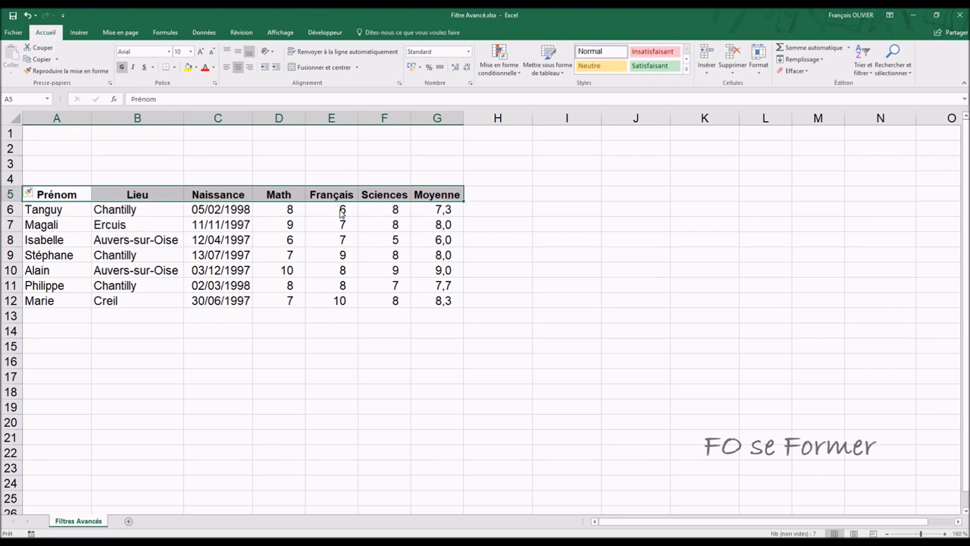
{"action": "key", "text": "ctrl+c"}
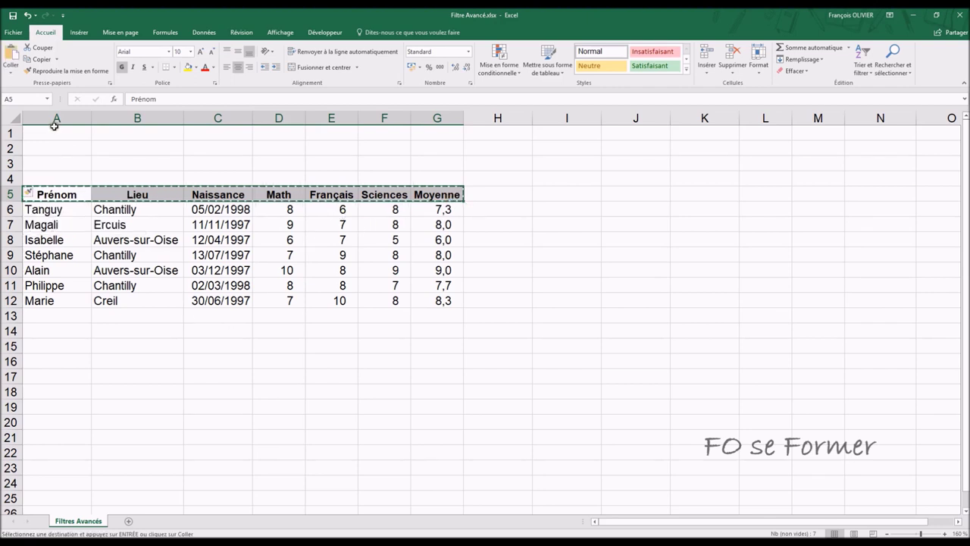
{"action": "left_click", "coordinate": [53, 131]}
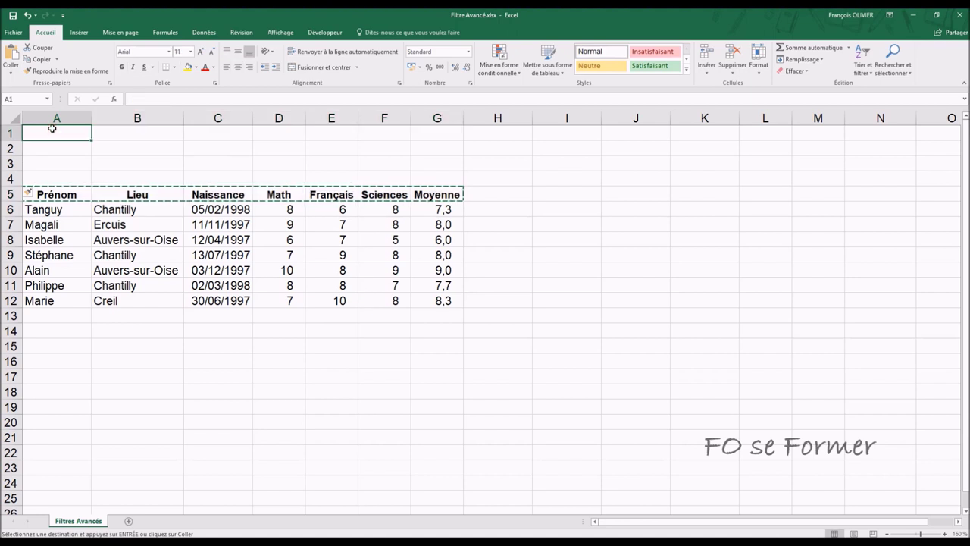
{"action": "key", "text": "ctrl+v"}
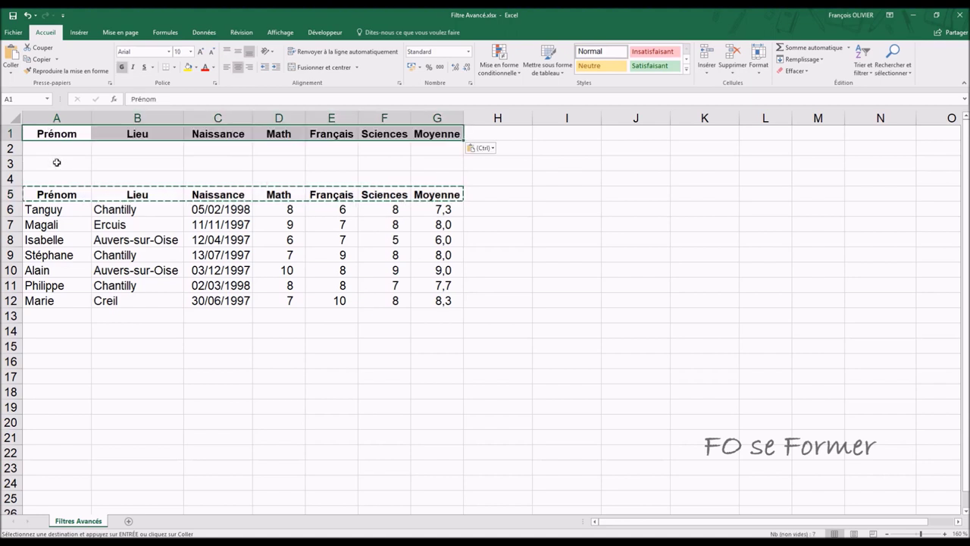
Enter Chantilly under Lieu in cell B2
{"action": "left_click", "coordinate": [130, 150]}
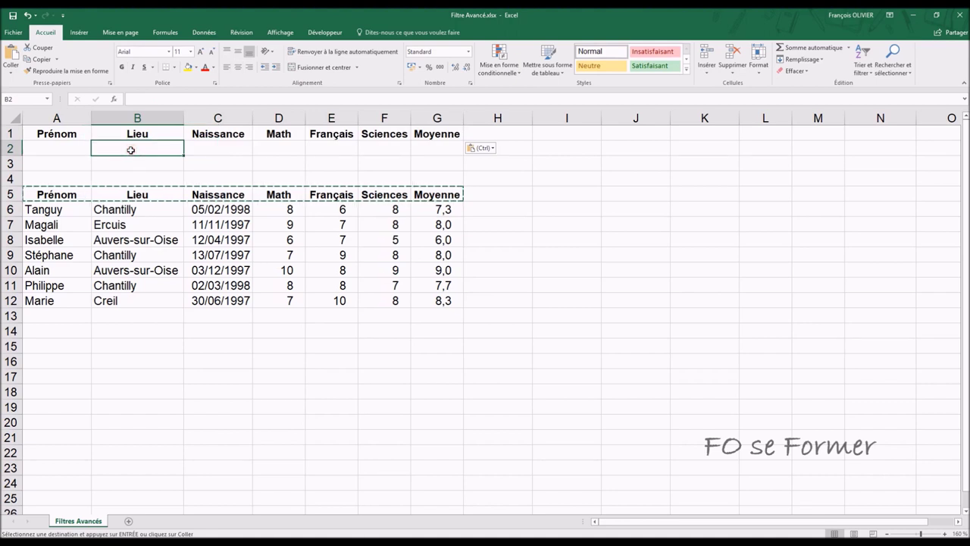
{"action": "type", "text": "C"}
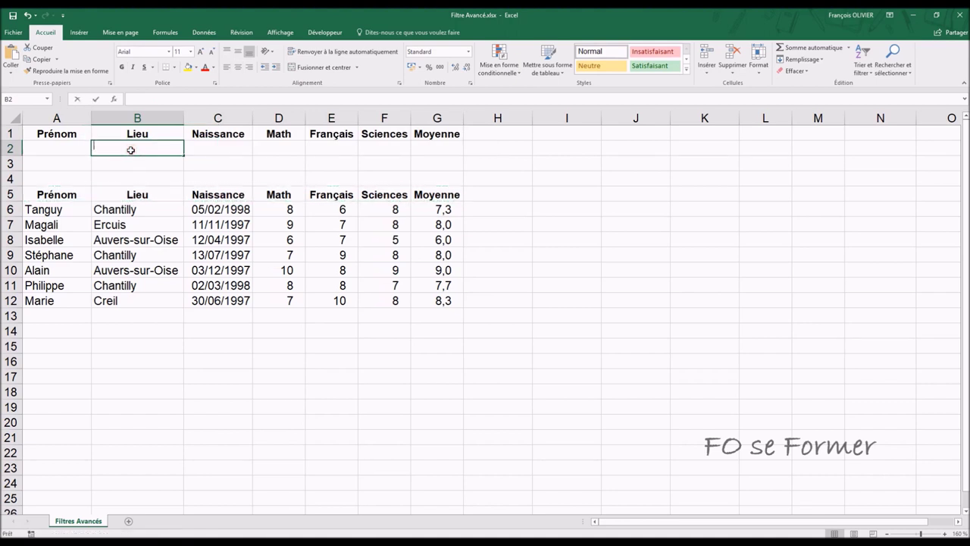
{"action": "type", "text": "hantill"}
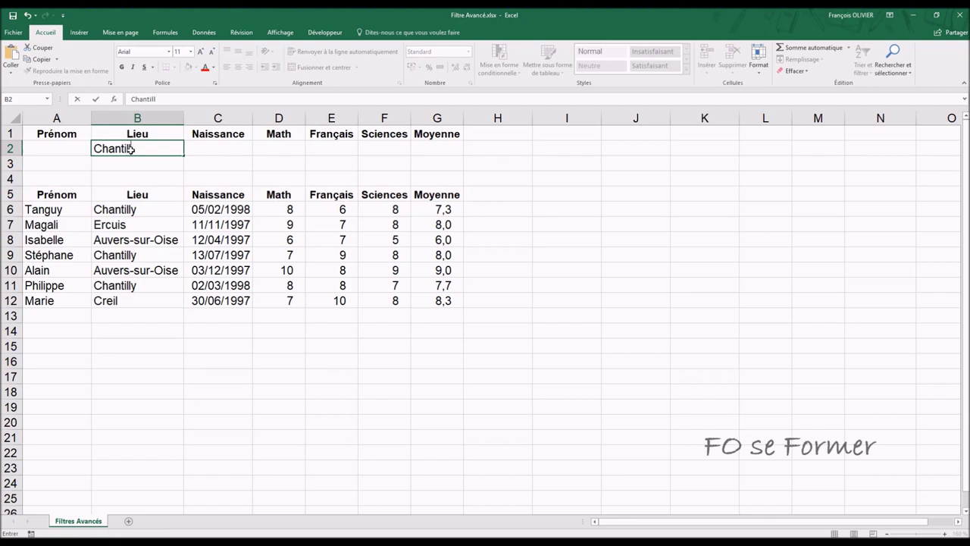
{"action": "key", "text": "Return"}
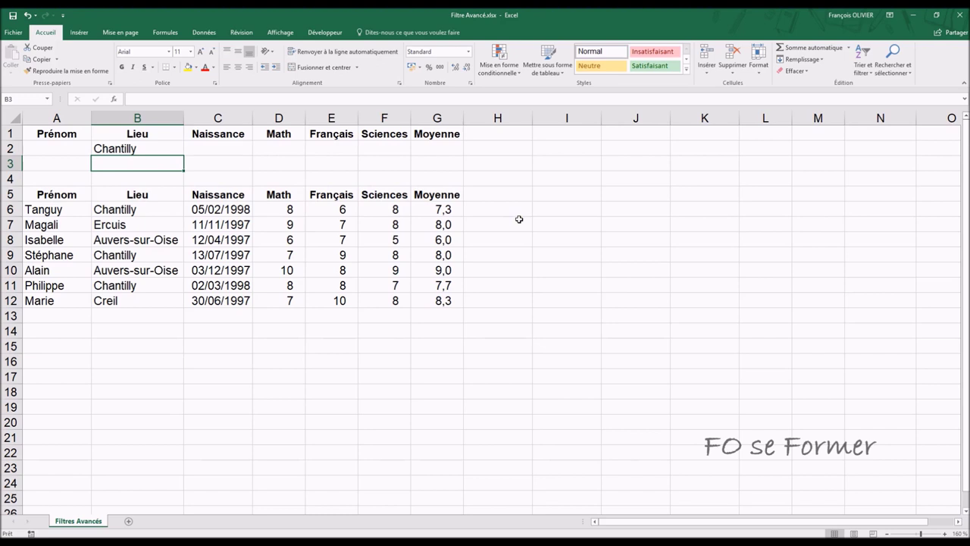
Filter the list in place to Chantilly students using criteria range A1:G2, then clear the filter
{"action": "left_click", "coordinate": [196, 31]}
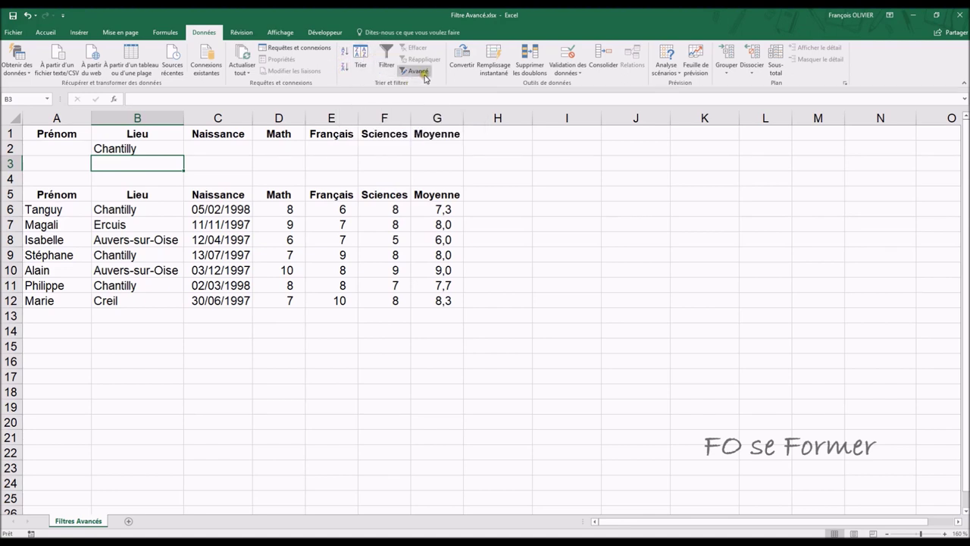
{"action": "left_click", "coordinate": [345, 221]}
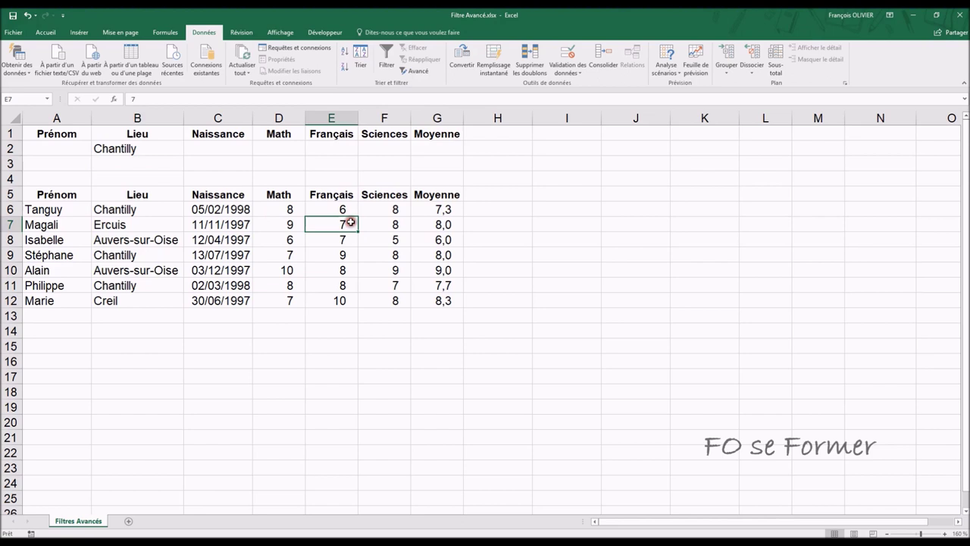
{"action": "left_click", "coordinate": [419, 75]}
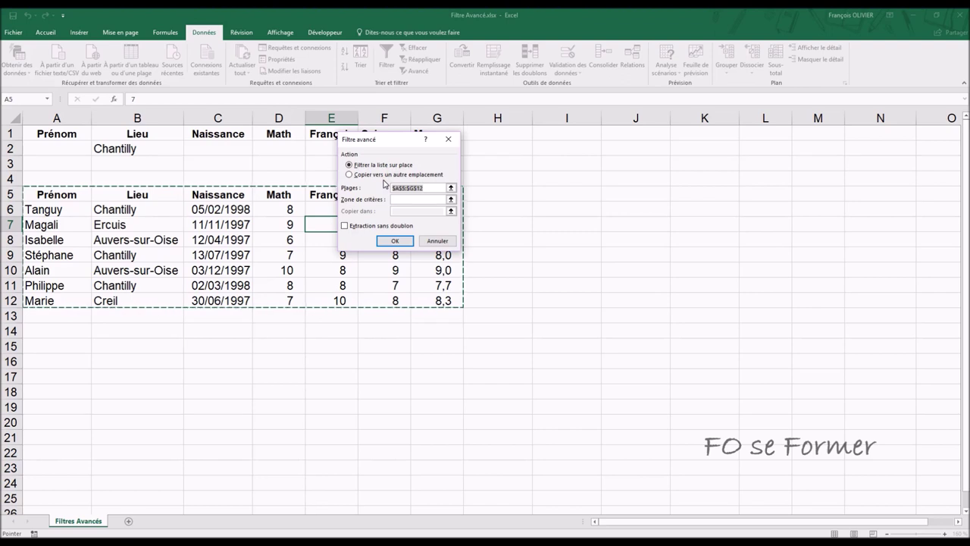
{"action": "left_click", "coordinate": [417, 199]}
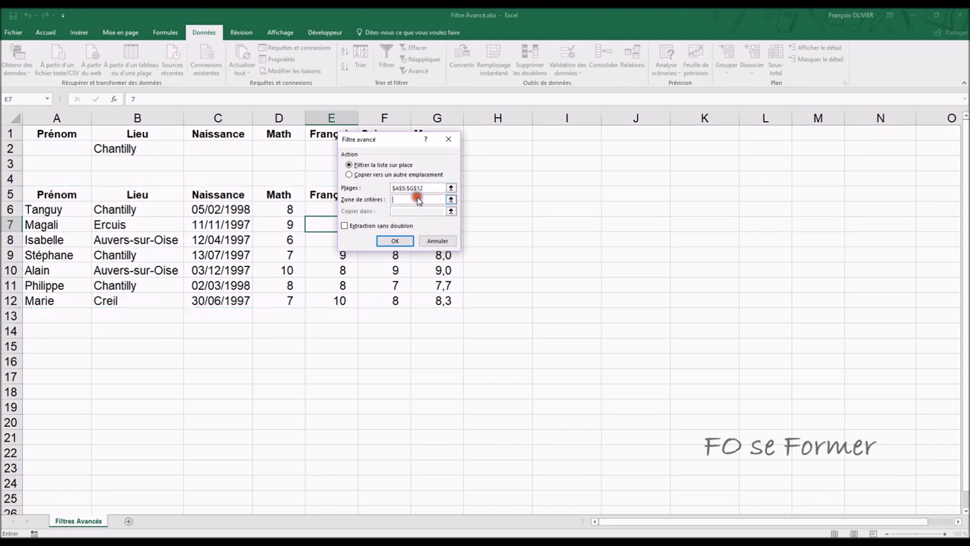
{"action": "left_click_drag", "start_coordinate": [407, 140], "coordinate": [577, 160]}
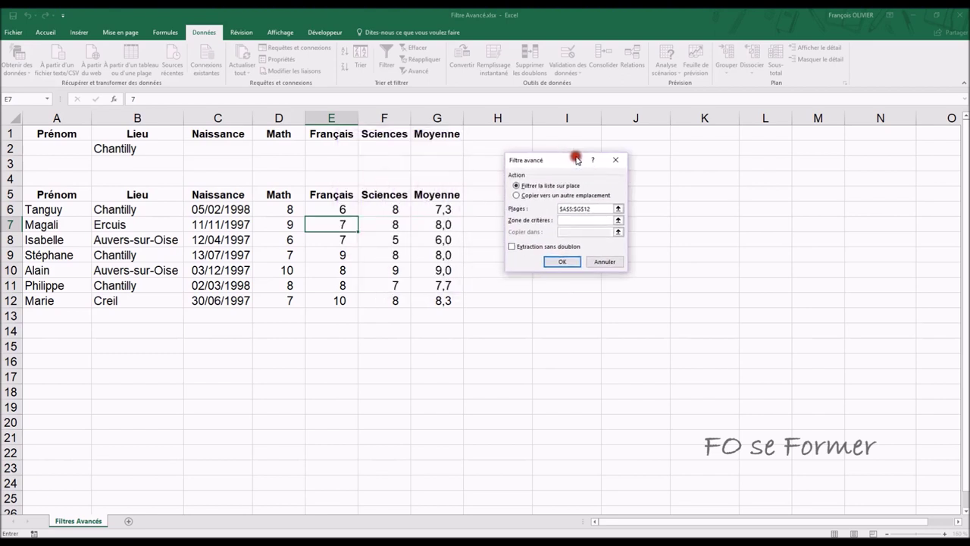
{"action": "left_click", "coordinate": [69, 133]}
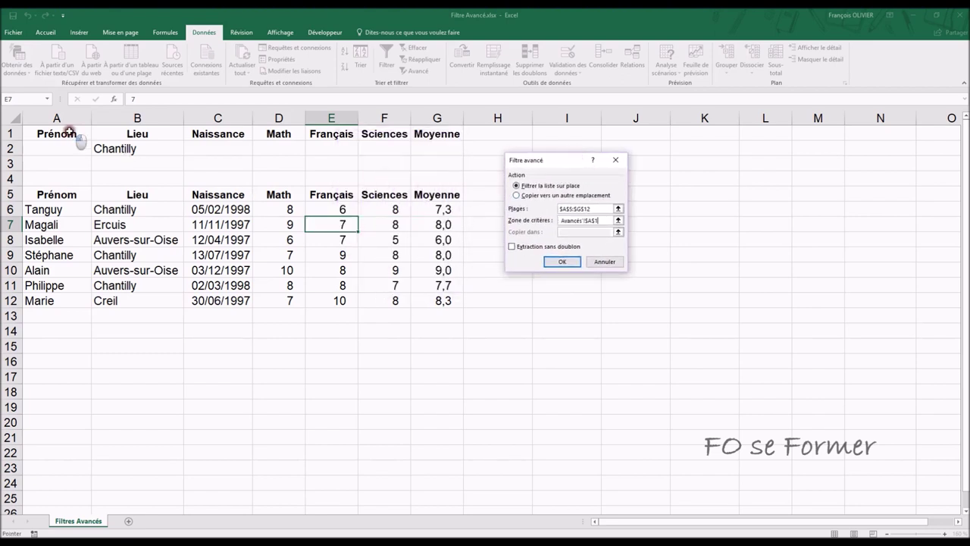
{"action": "left_click_drag", "start_coordinate": [69, 132], "coordinate": [425, 151]}
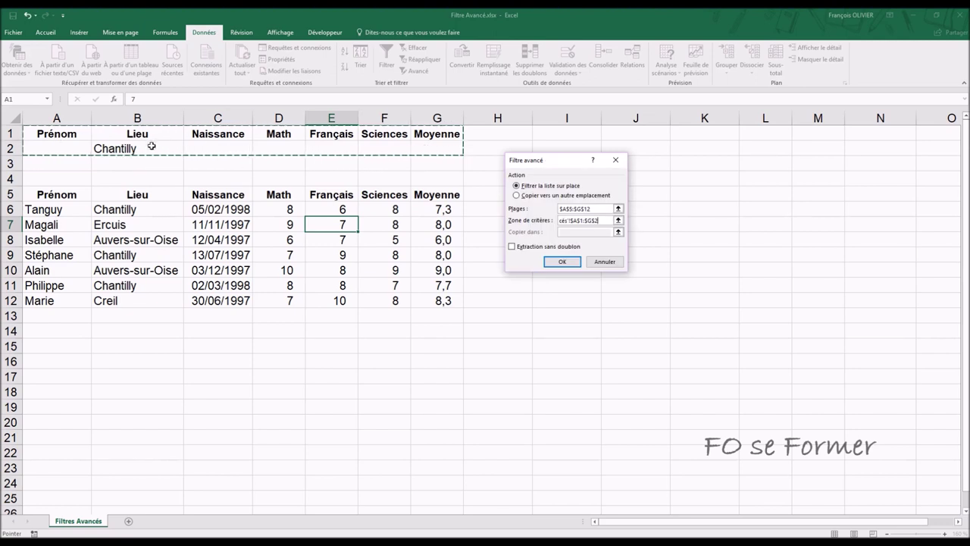
{"action": "left_click", "coordinate": [546, 247]}
{"action": "left_click", "coordinate": [559, 262]}
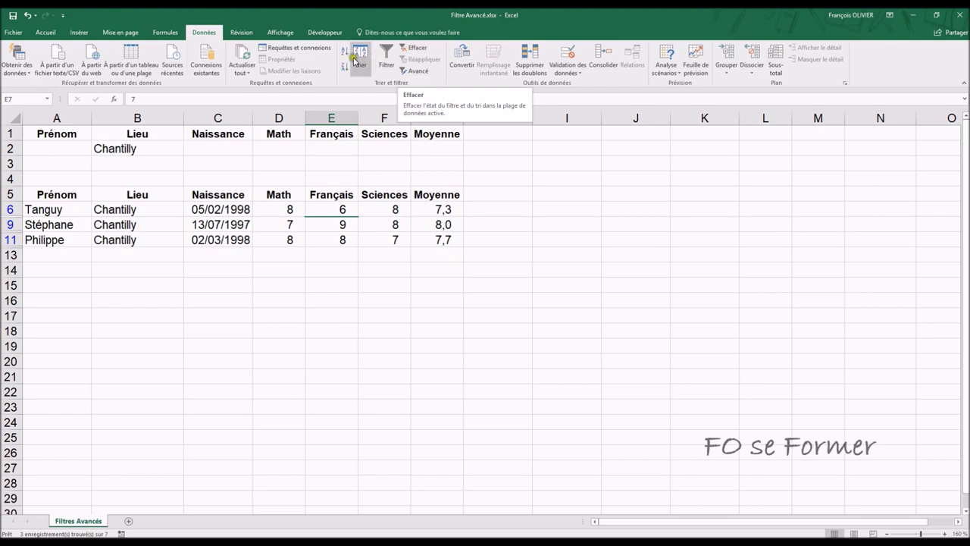
{"action": "left_click", "coordinate": [410, 51]}
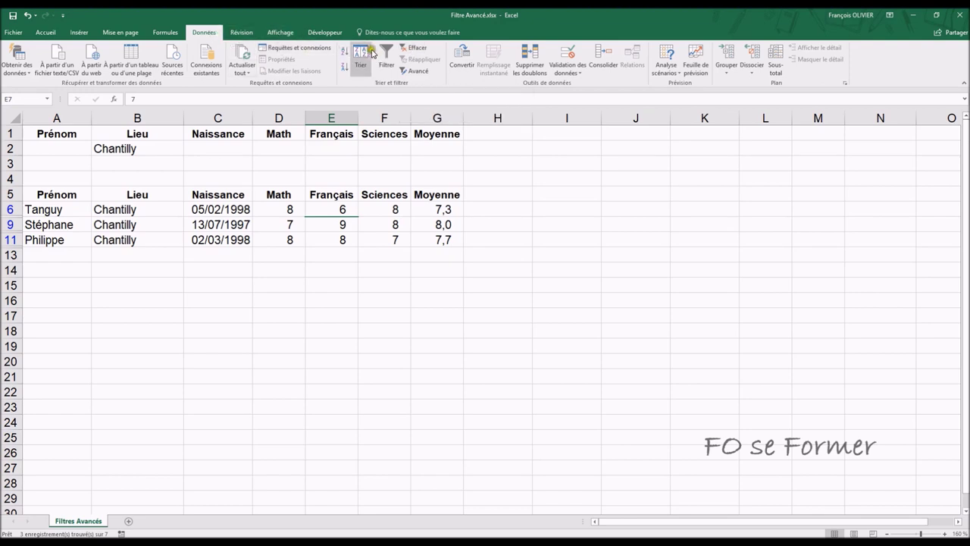
{"action": "left_click", "coordinate": [429, 50]}
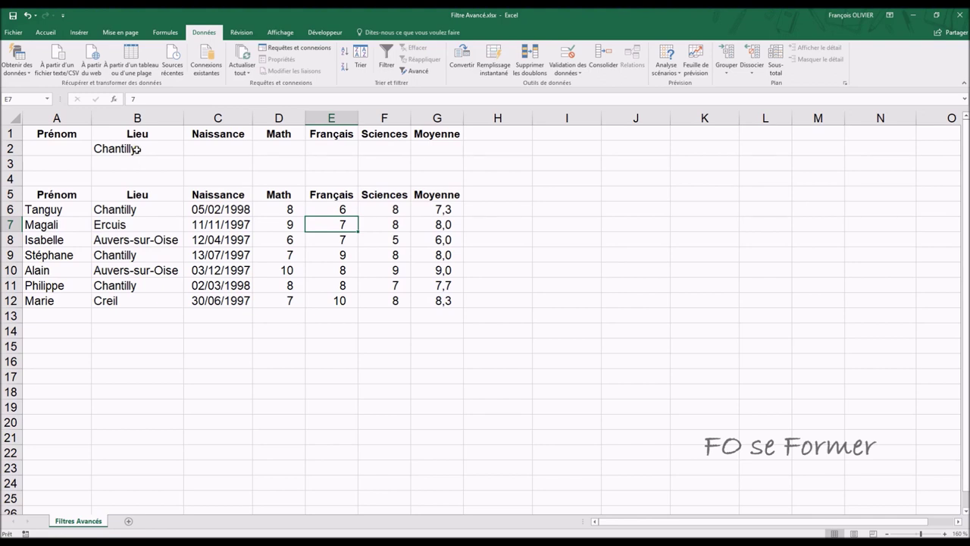
Enter >=01/01/1998 under Naissance in C2 and autofit column C
{"action": "left_click", "coordinate": [188, 148]}
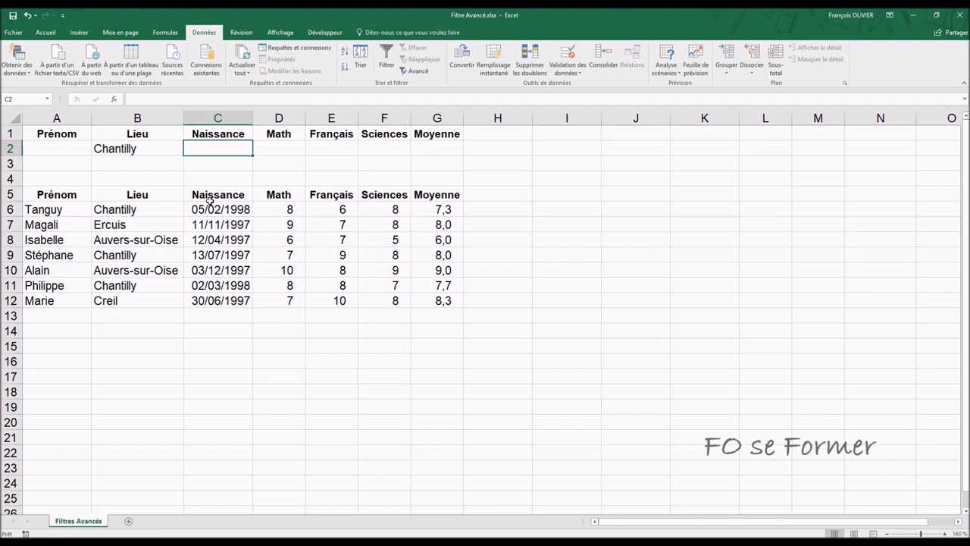
{"action": "type", "text": ">=01/"}
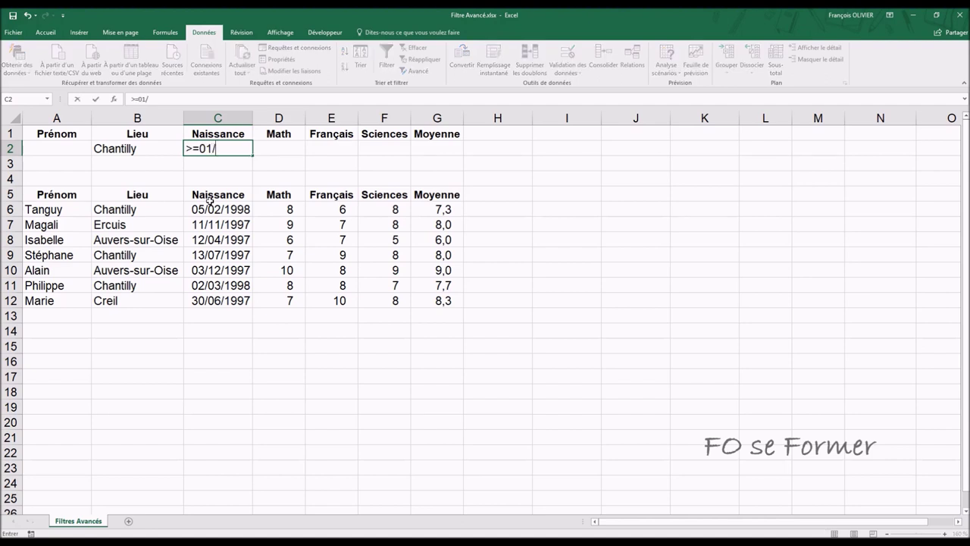
{"action": "type", "text": "01/1998"}
{"action": "left_click", "coordinate": [250, 119]}
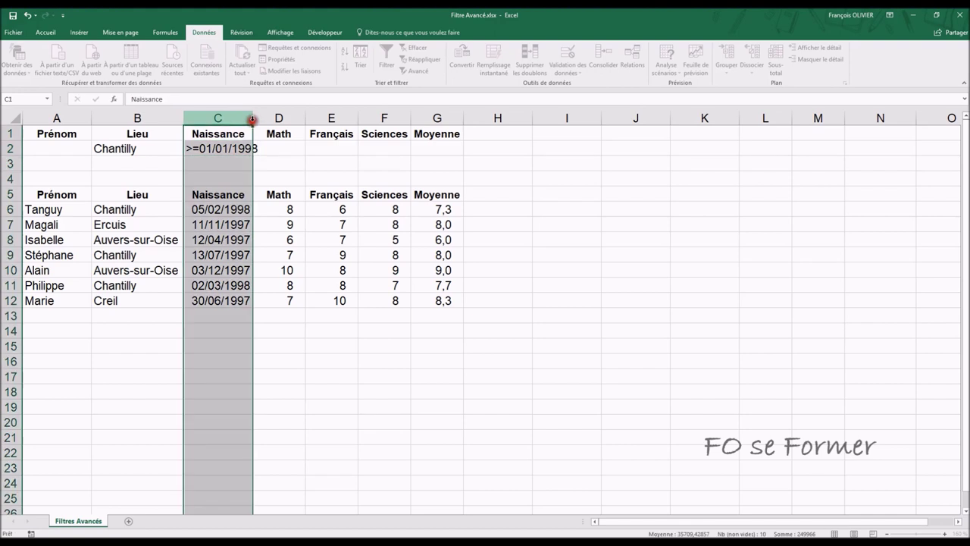
{"action": "double_click", "coordinate": [253, 119]}
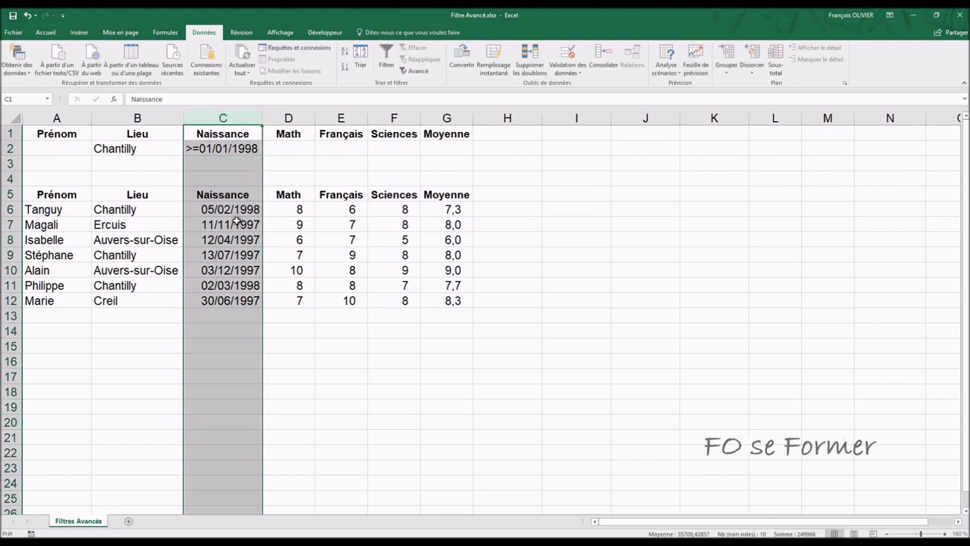
{"action": "left_click", "coordinate": [237, 221]}
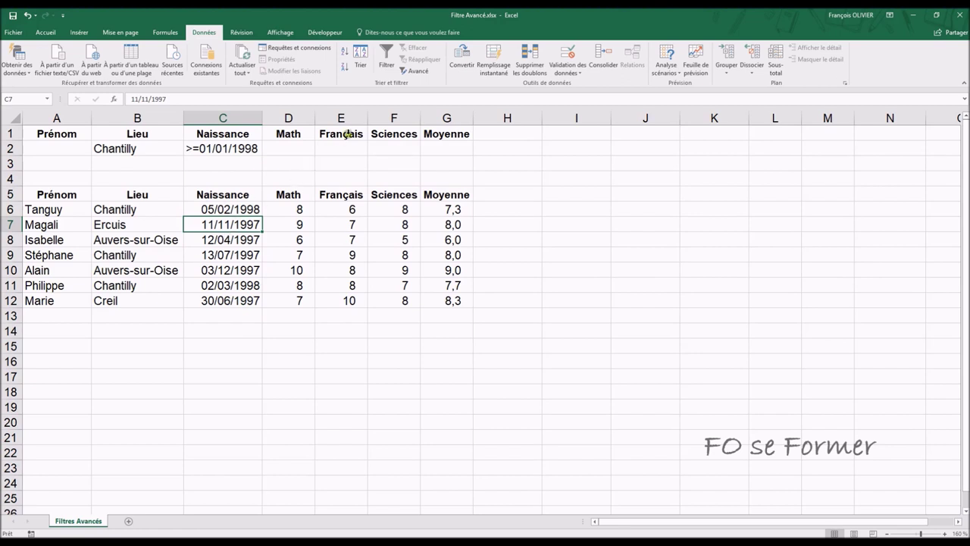
{"action": "left_click", "coordinate": [415, 76]}
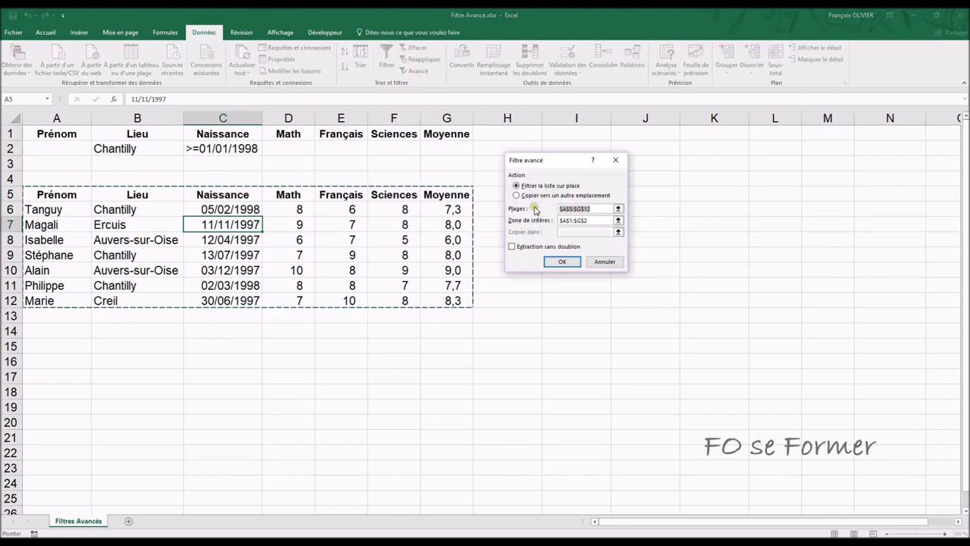
{"action": "left_click_drag", "start_coordinate": [588, 221], "coordinate": [549, 225]}
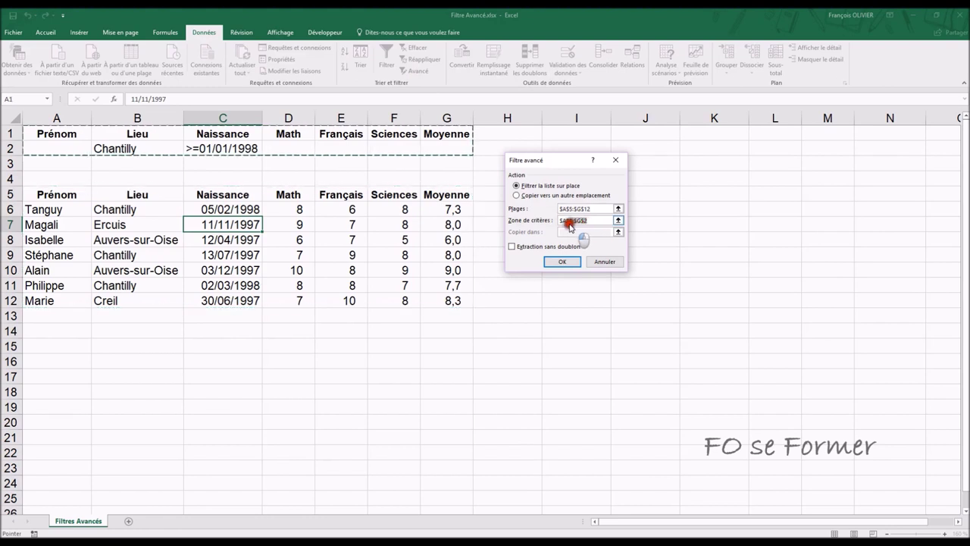
{"action": "key", "text": "Delete"}
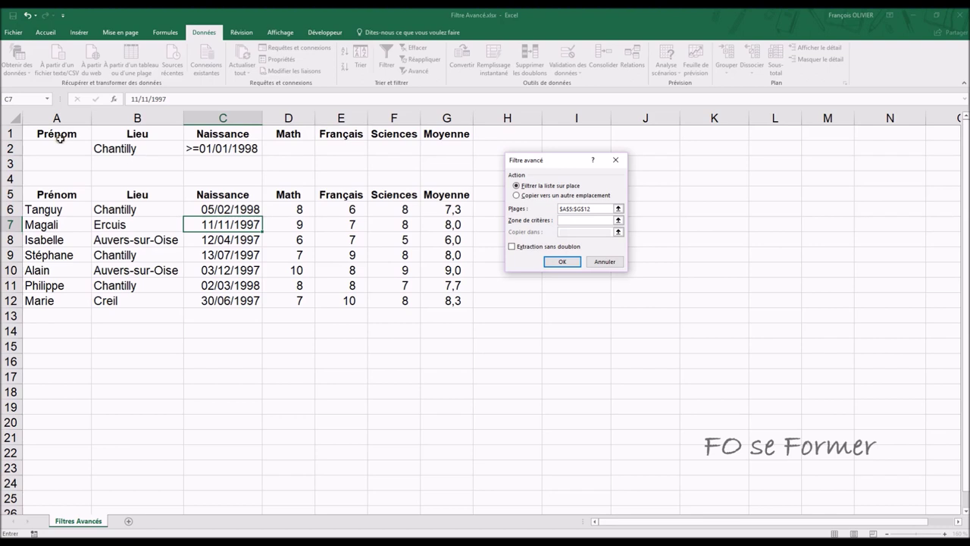
{"action": "left_click_drag", "start_coordinate": [59, 135], "coordinate": [423, 155]}
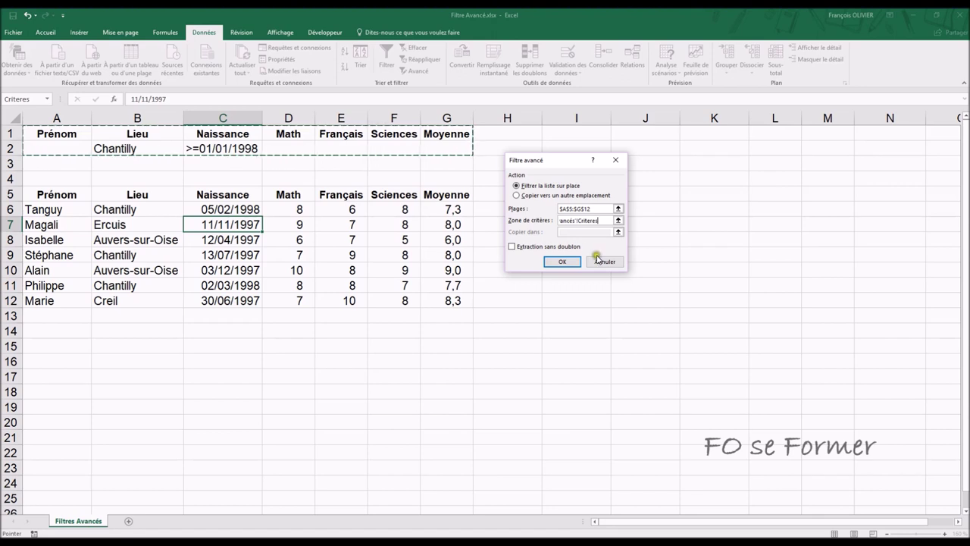
{"action": "left_click", "coordinate": [570, 263]}
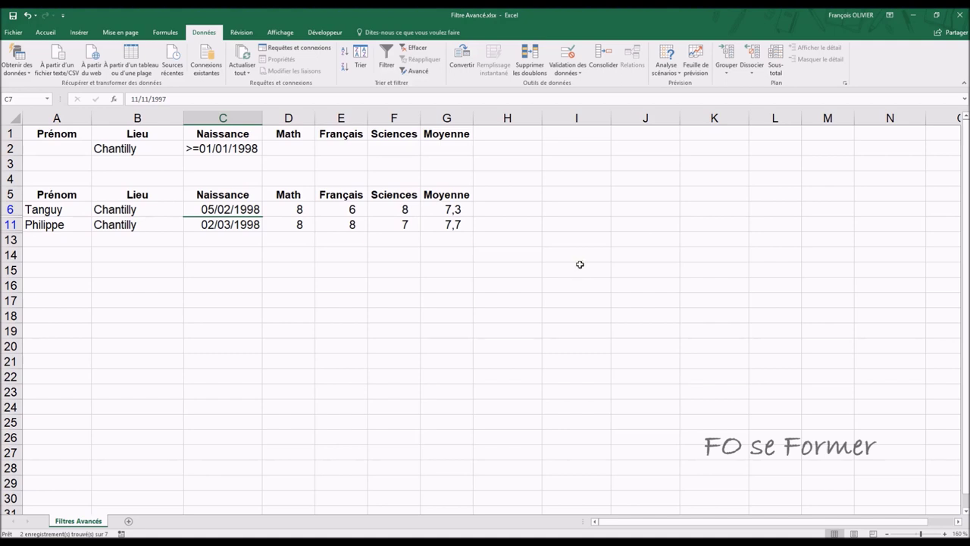
{"action": "left_click", "coordinate": [276, 212]}
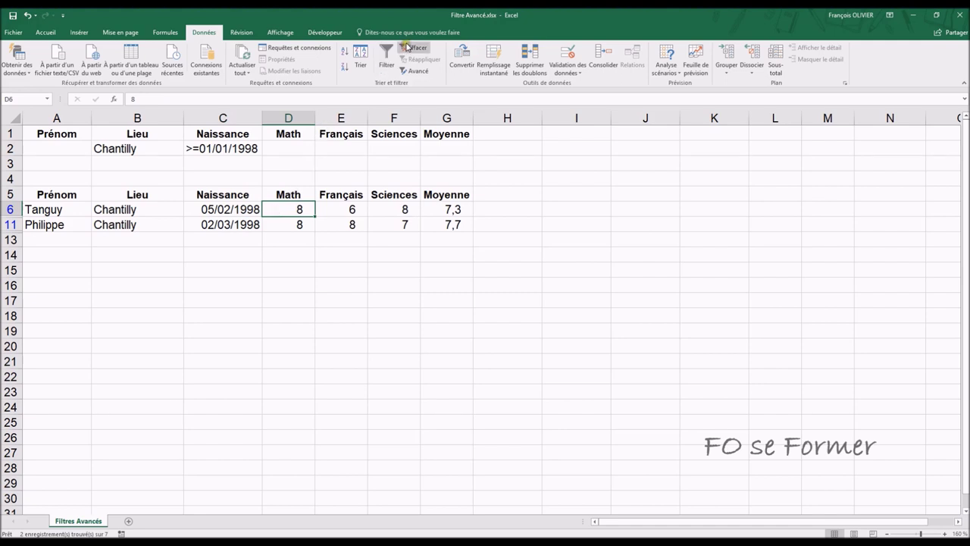
{"action": "left_click", "coordinate": [408, 47]}
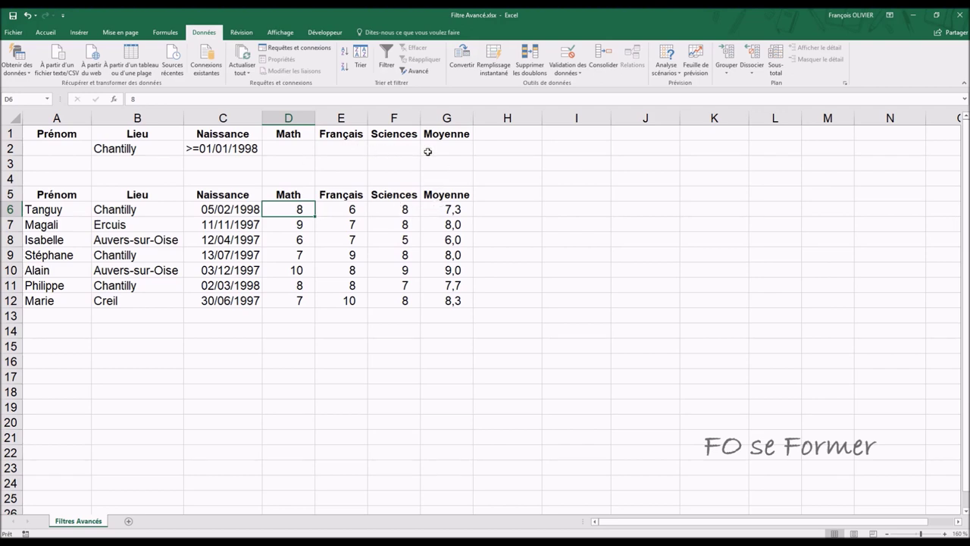
{"action": "left_click", "coordinate": [432, 164]}
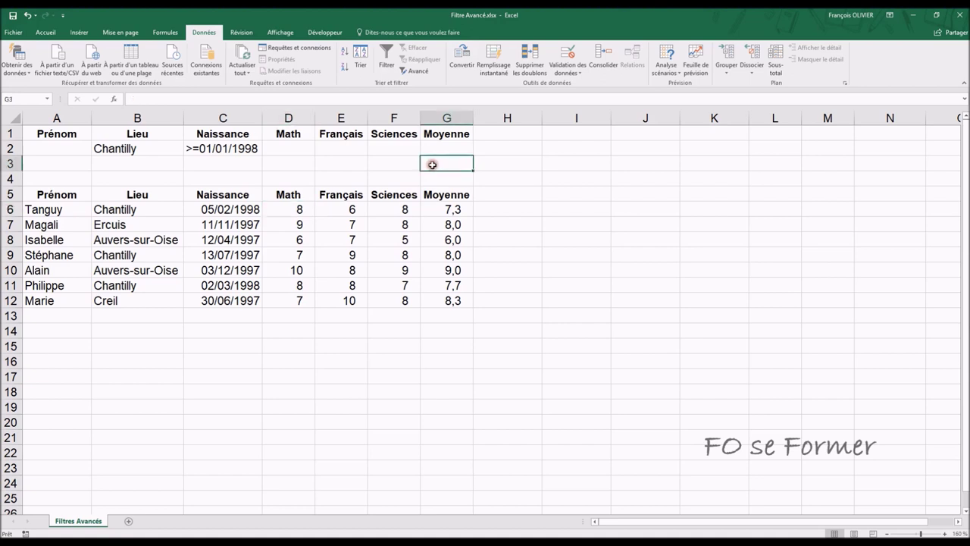
Add >7,5 under Moyenne in G3 and rerun the advanced filter with criteria A1:G3
{"action": "type", "text": ">7,5"}
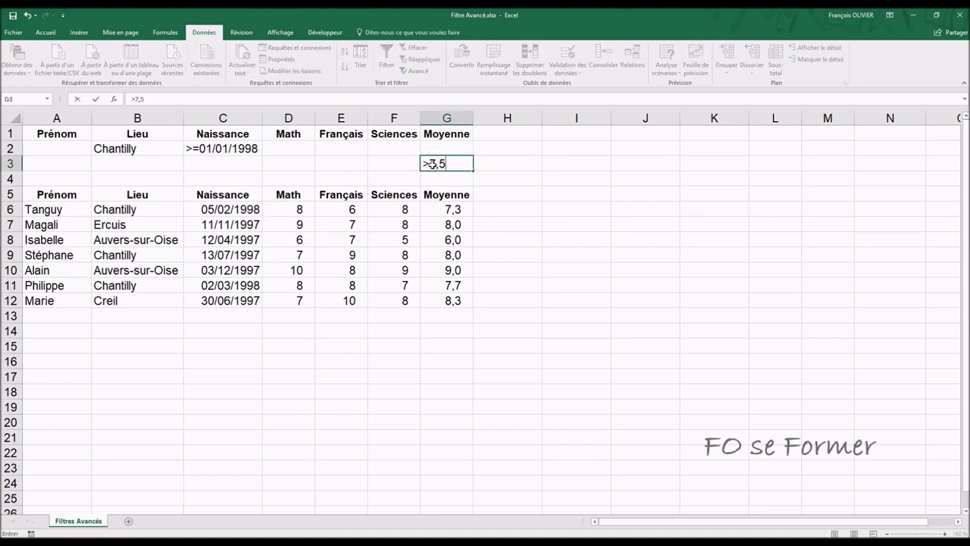
{"action": "left_click", "coordinate": [353, 241]}
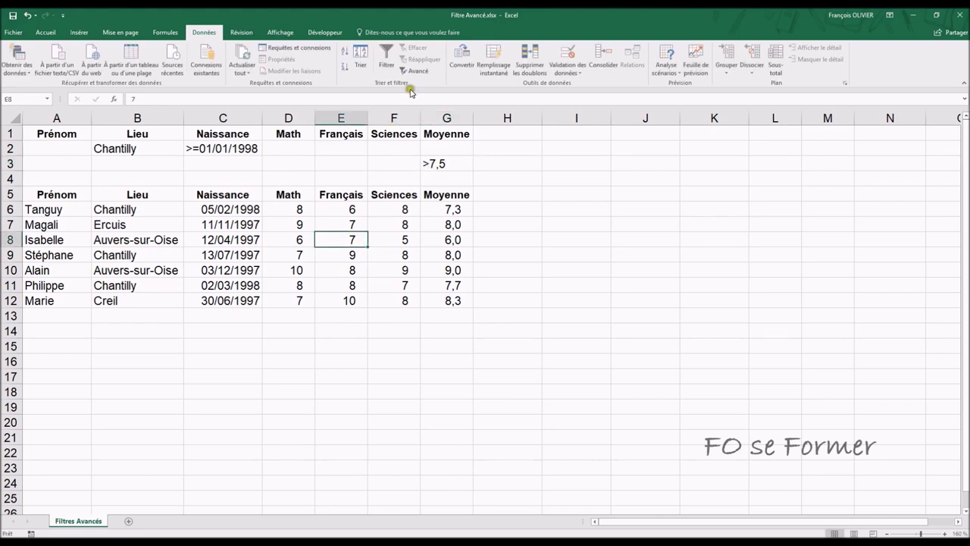
{"action": "left_click", "coordinate": [414, 70]}
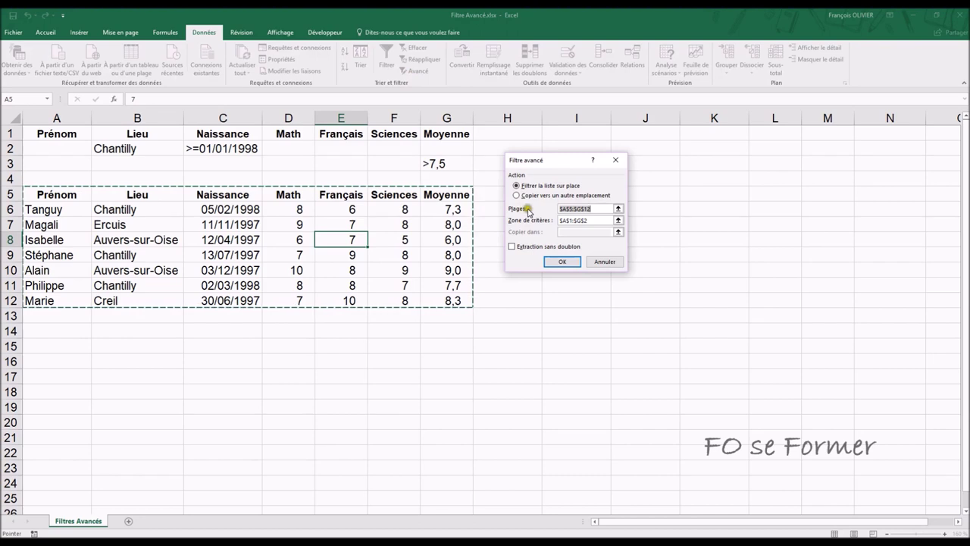
{"action": "left_click_drag", "start_coordinate": [580, 220], "coordinate": [557, 221]}
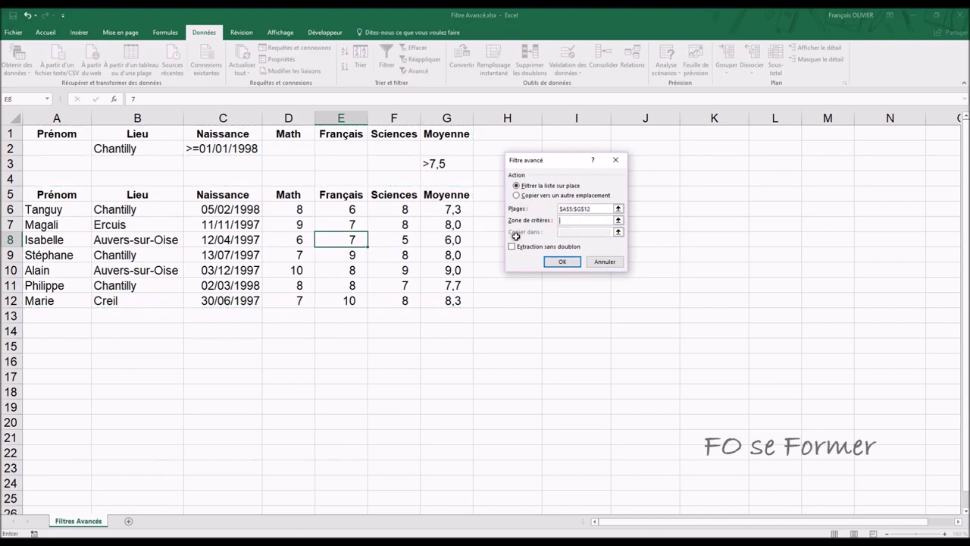
{"action": "left_click", "coordinate": [84, 134]}
{"action": "left_click_drag", "start_coordinate": [84, 134], "coordinate": [446, 173]}
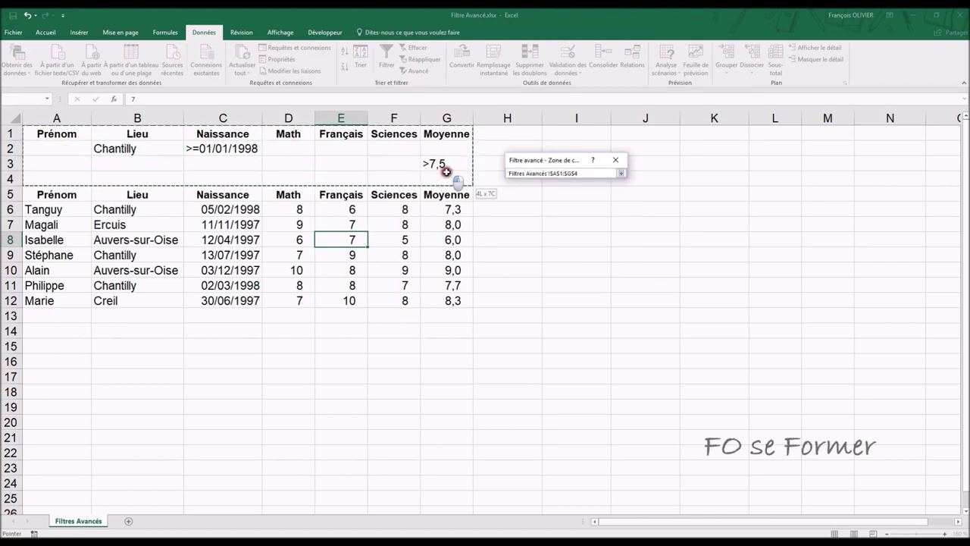
{"action": "left_click_drag", "start_coordinate": [446, 173], "coordinate": [447, 164]}
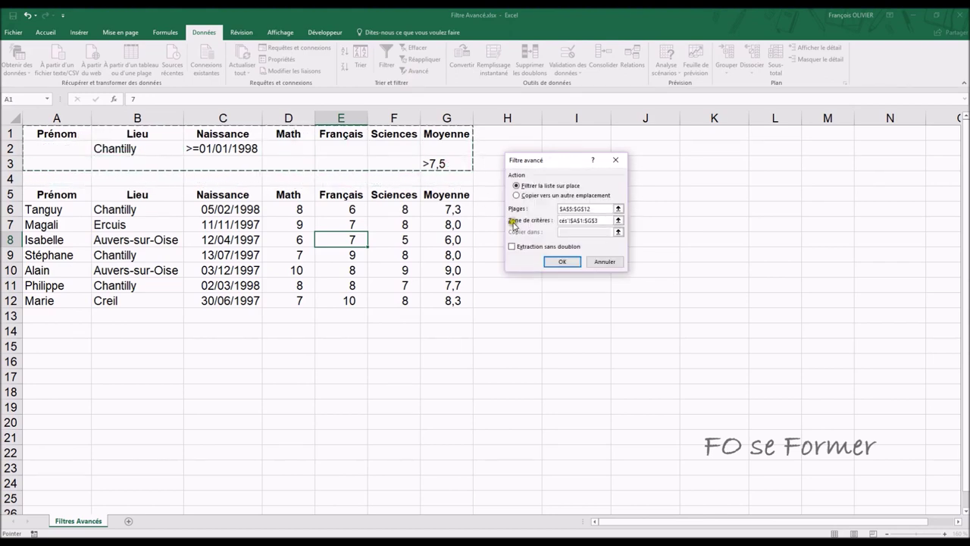
{"action": "left_click", "coordinate": [554, 262]}
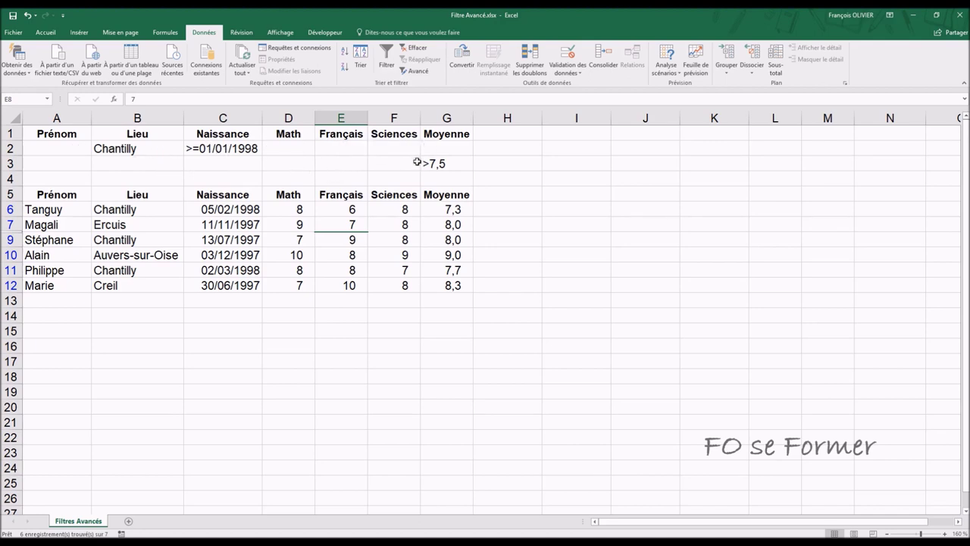
{"action": "left_click", "coordinate": [382, 235]}
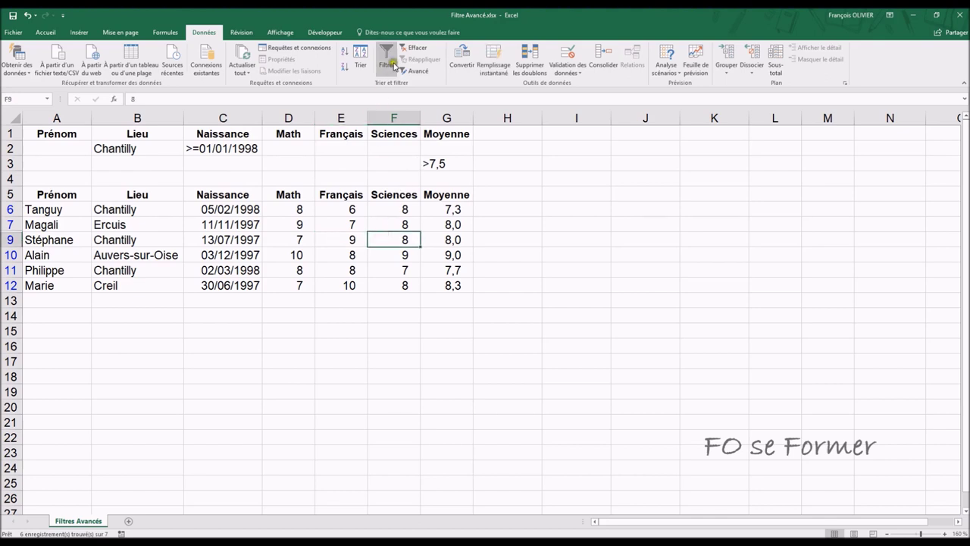
{"action": "left_click", "coordinate": [409, 48]}
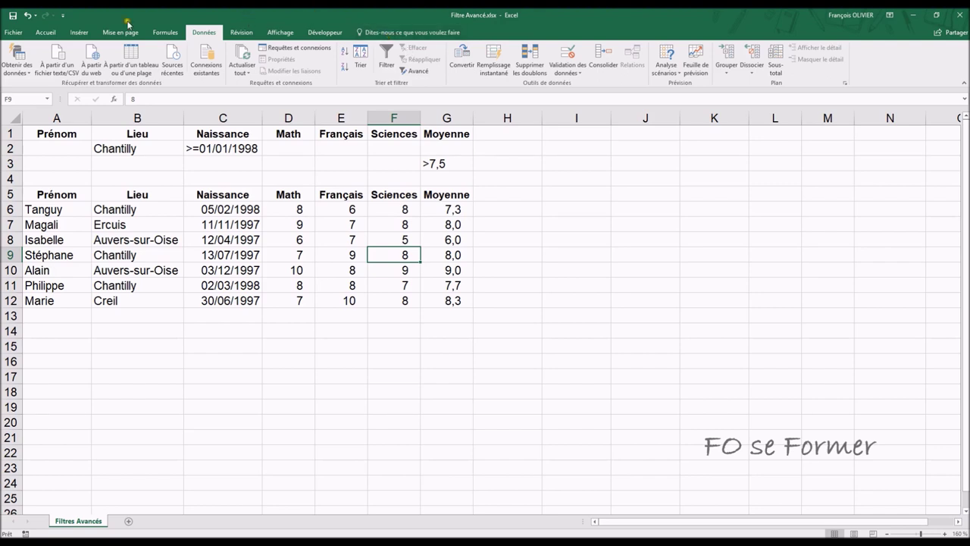
Enter Auvers-sur-Oise as a second Lieu criterion in B3
{"action": "left_click", "coordinate": [109, 161]}
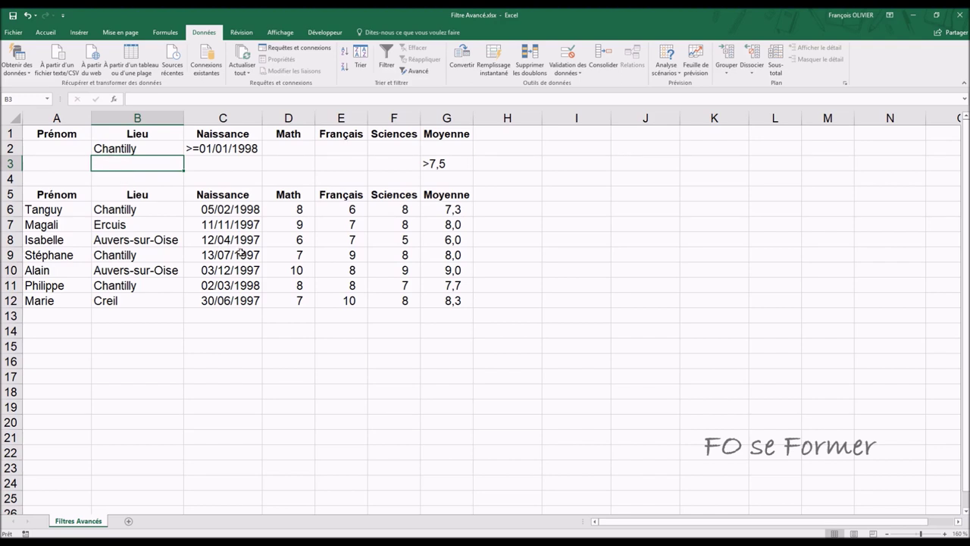
{"action": "type", "text": "Auvers-sur-"}
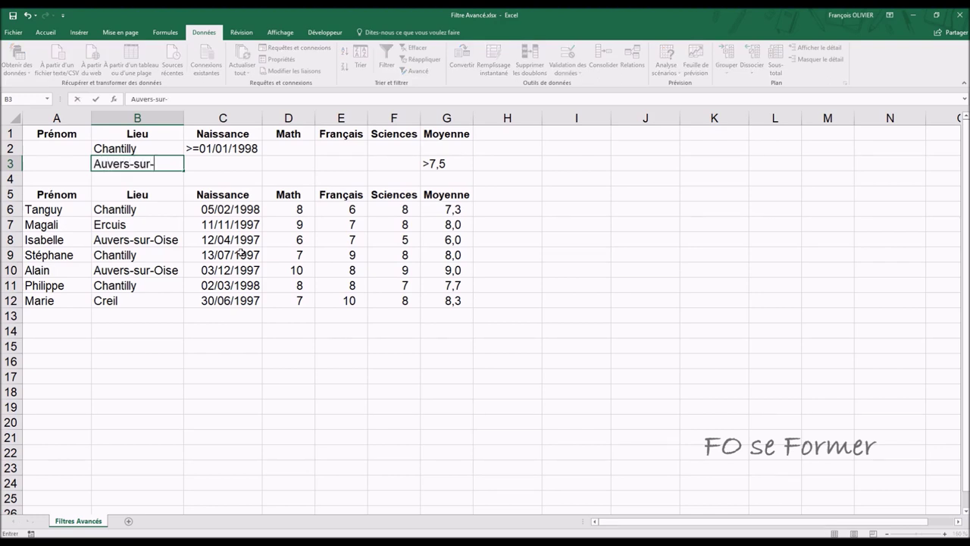
{"action": "type", "text": "Oise"}
{"action": "left_click", "coordinate": [264, 273]}
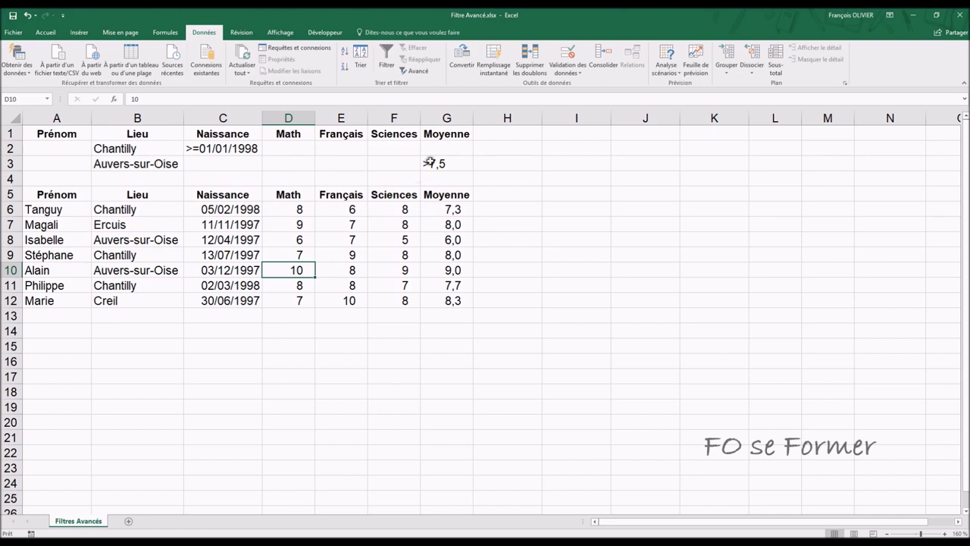
Rerun the advanced filter with criteria range A1:G3, then clear it to show all students
{"action": "left_click", "coordinate": [418, 72]}
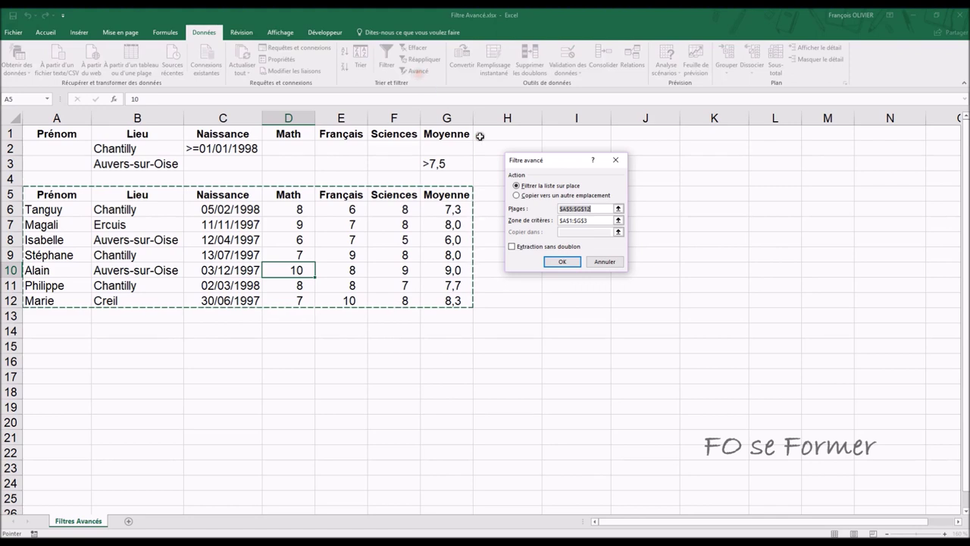
{"action": "left_click", "coordinate": [559, 219]}
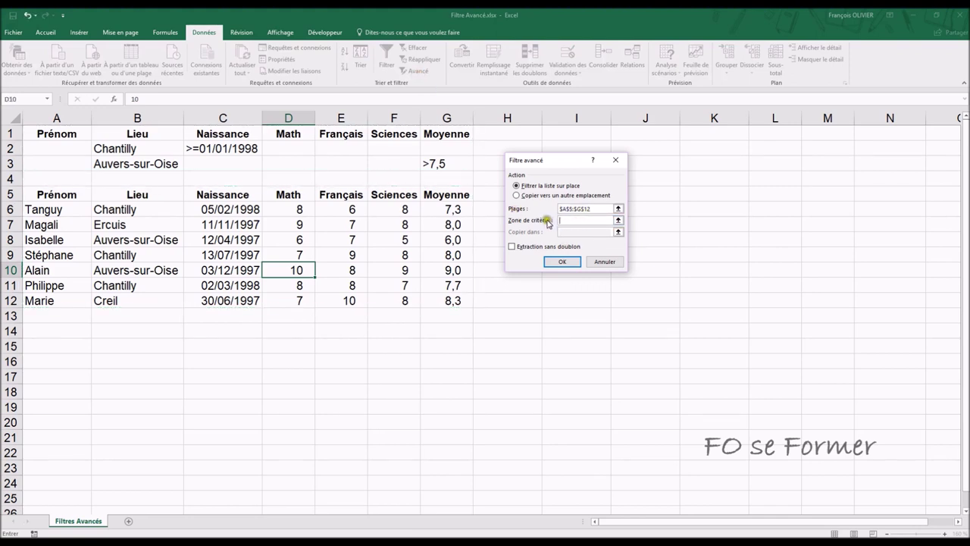
{"action": "mouse_move", "coordinate": [80, 131]}
{"action": "left_mouse_down"}
{"action": "mouse_move", "coordinate": [114, 156]}
{"action": "mouse_move", "coordinate": [429, 164]}
{"action": "left_mouse_up"}
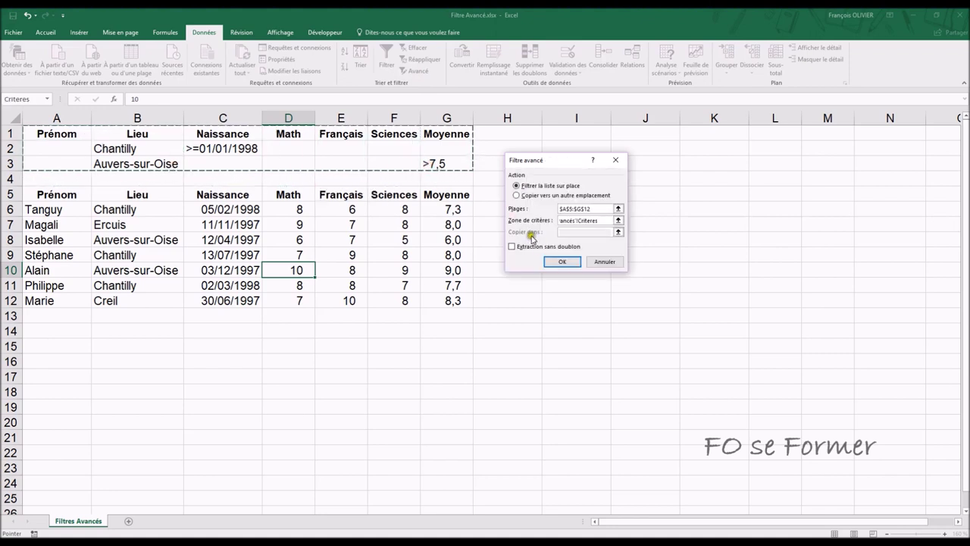
{"action": "left_click", "coordinate": [552, 263]}
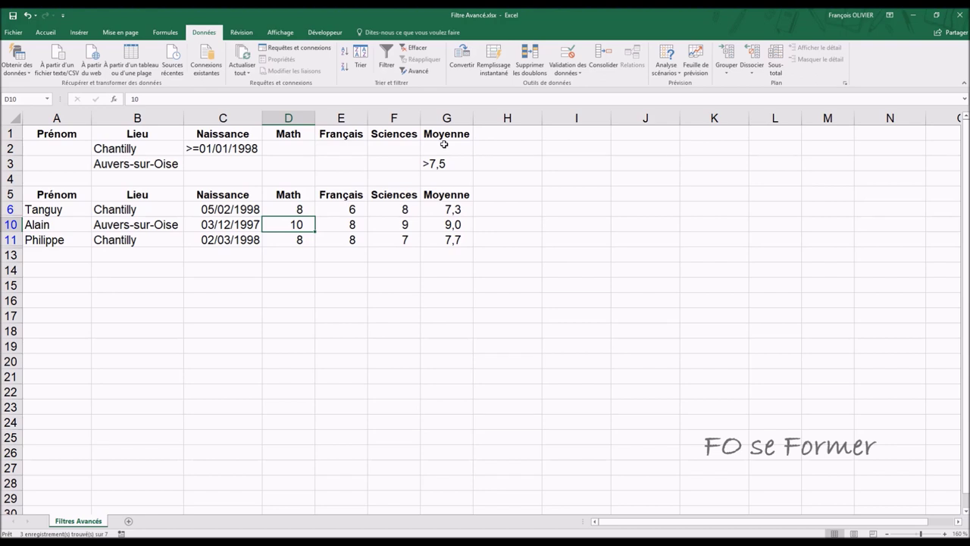
{"action": "left_click", "coordinate": [400, 52]}
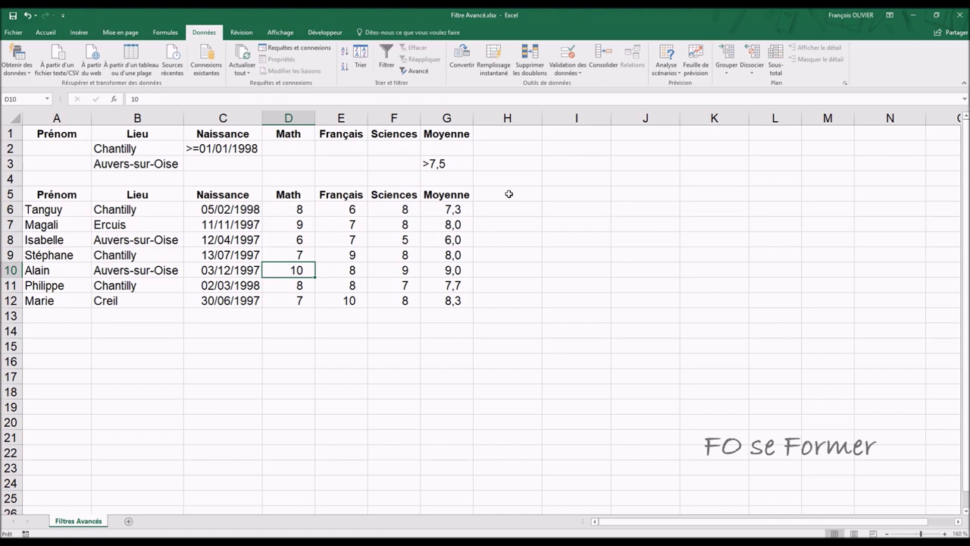
Delete the old criteria in A1:G3
{"action": "mouse_move", "coordinate": [50, 135]}
{"action": "left_mouse_down"}
{"action": "mouse_move", "coordinate": [272, 158]}
{"action": "mouse_move", "coordinate": [440, 159]}
{"action": "left_mouse_up"}
{"action": "key", "text": "Delete"}
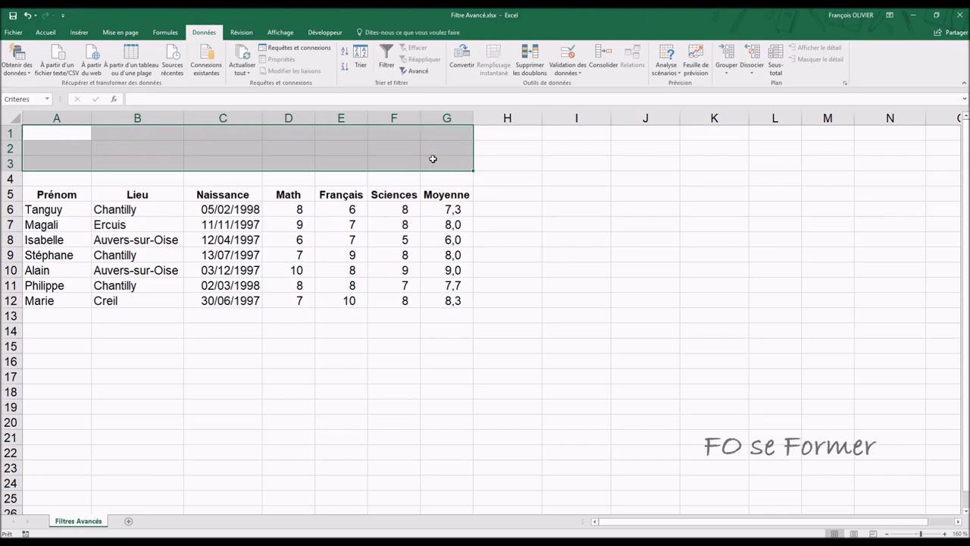
Put Moyenne headings in cells A1 and B1
{"action": "left_click", "coordinate": [65, 133]}
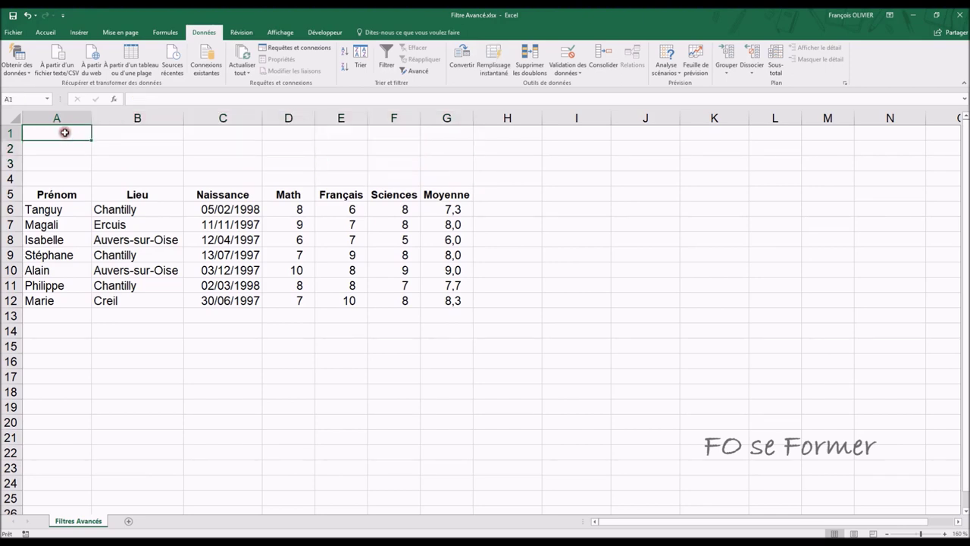
{"action": "type", "text": "Moyenne"}
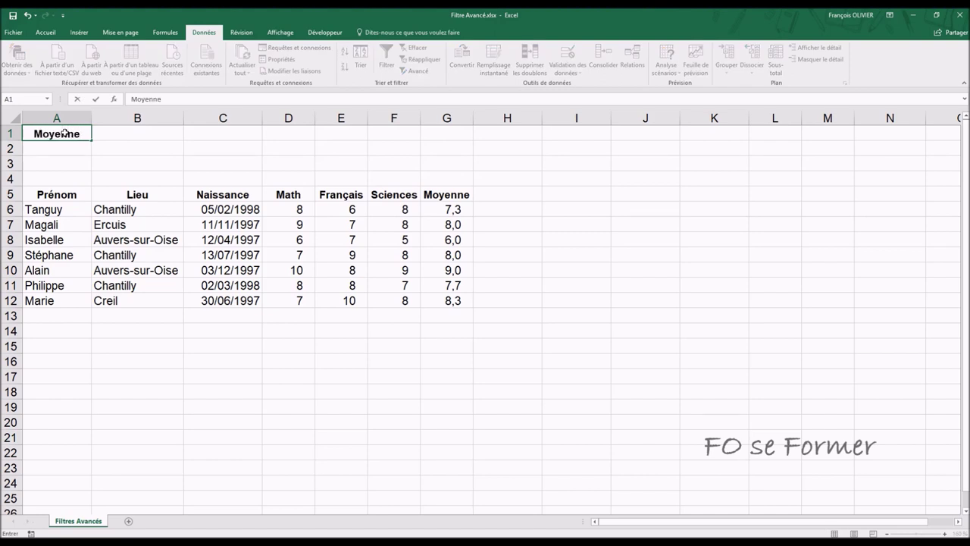
{"action": "key", "text": "ctrl+Return"}
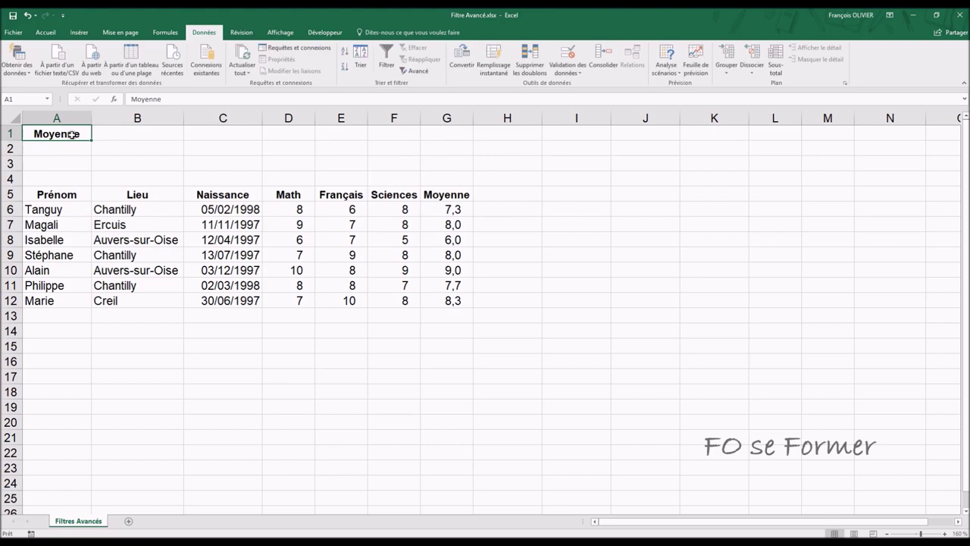
{"action": "left_click_drag", "start_coordinate": [91, 140], "coordinate": [156, 139]}
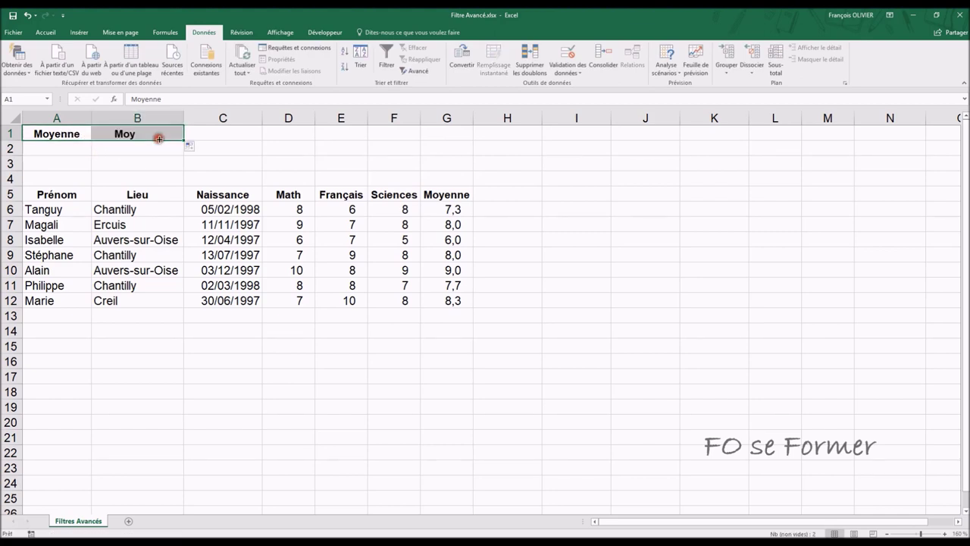
Enter conditions >=7,5 in A2 and <9 in B2, and open the Advanced Filter dialog
{"action": "left_click", "coordinate": [81, 155]}
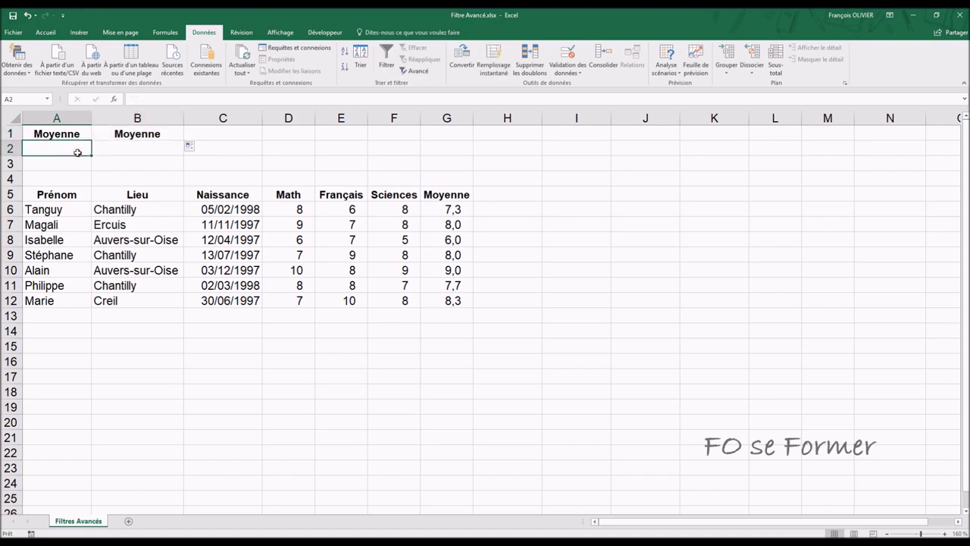
{"action": "type", "text": ">=7,5"}
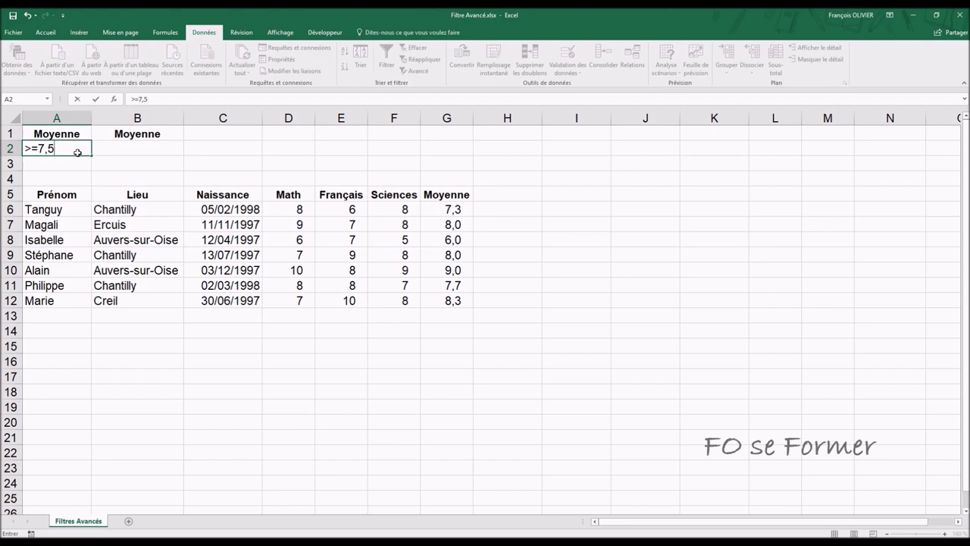
{"action": "left_click", "coordinate": [122, 145]}
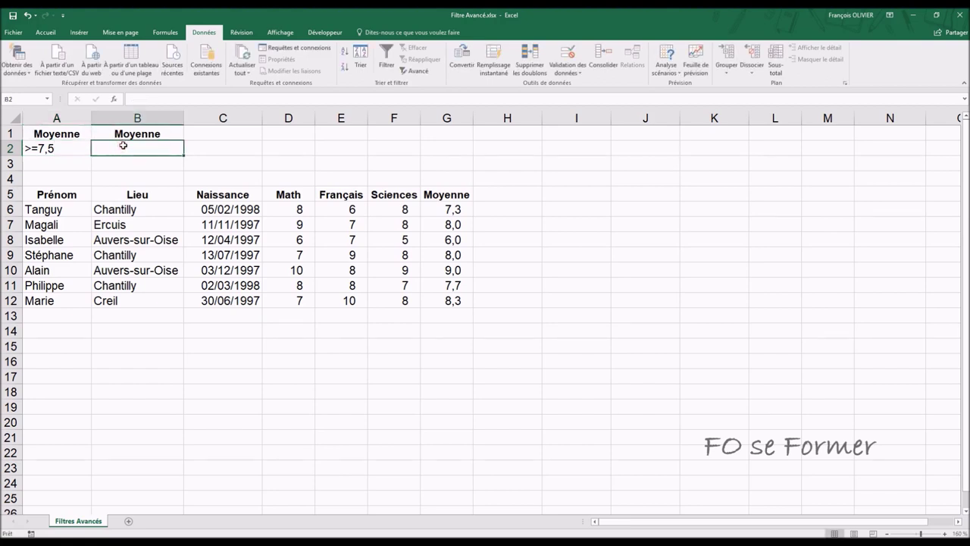
{"action": "type", "text": "<9"}
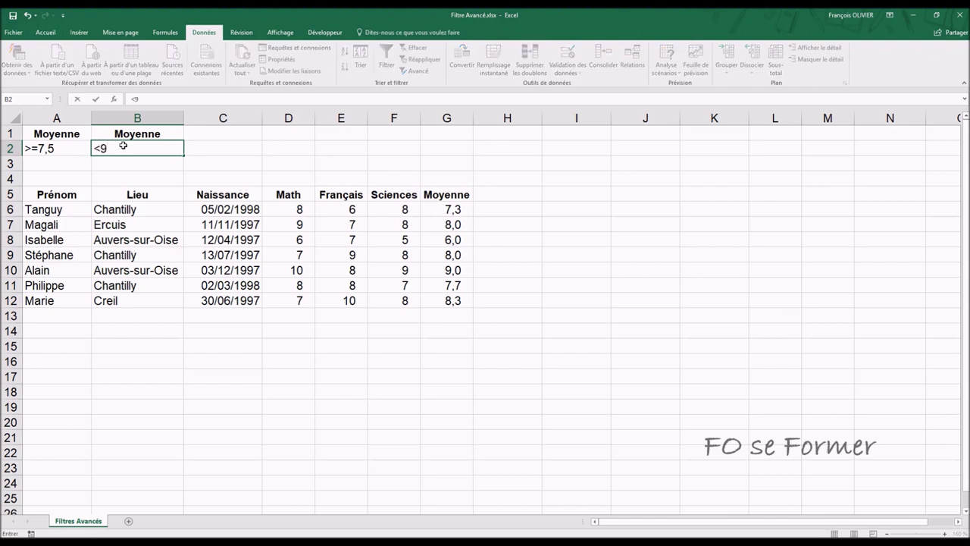
{"action": "left_click", "coordinate": [243, 239]}
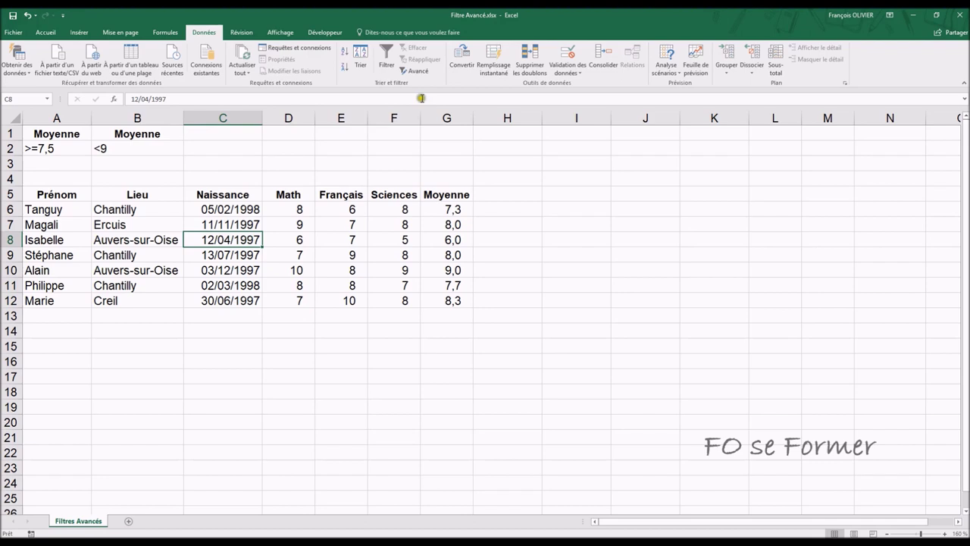
{"action": "left_click", "coordinate": [417, 71]}
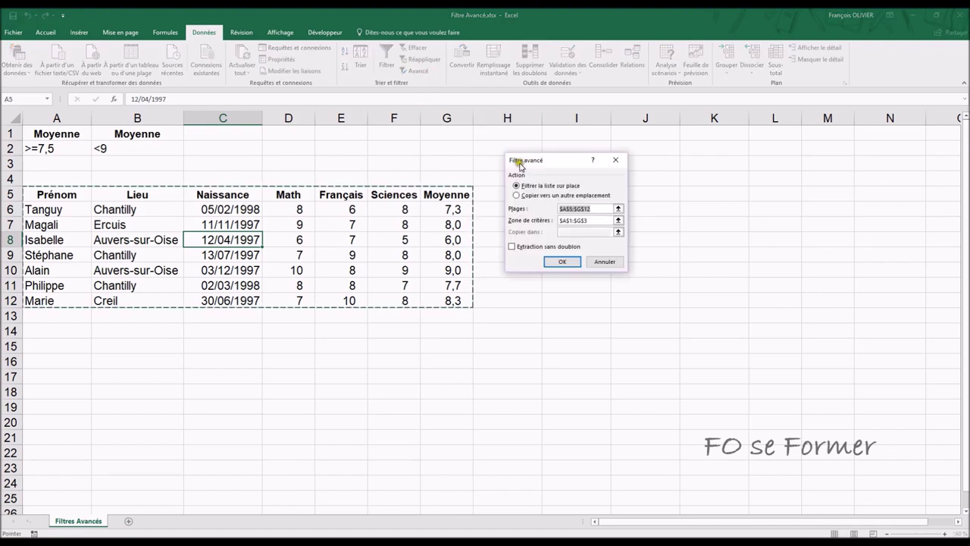
Filter the list with criteria range A1:B2, then clear the filter again
{"action": "left_click", "coordinate": [571, 219]}
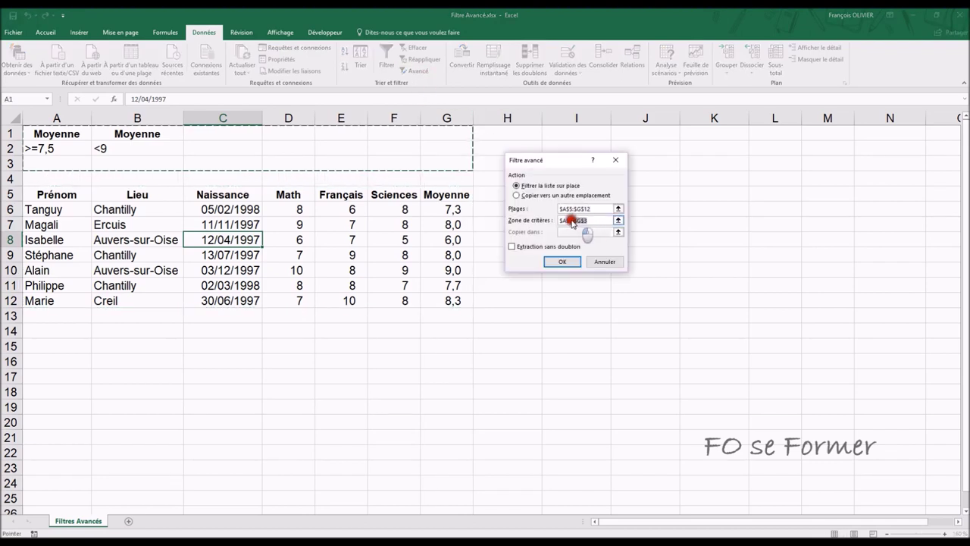
{"action": "key", "text": "BackSpace"}
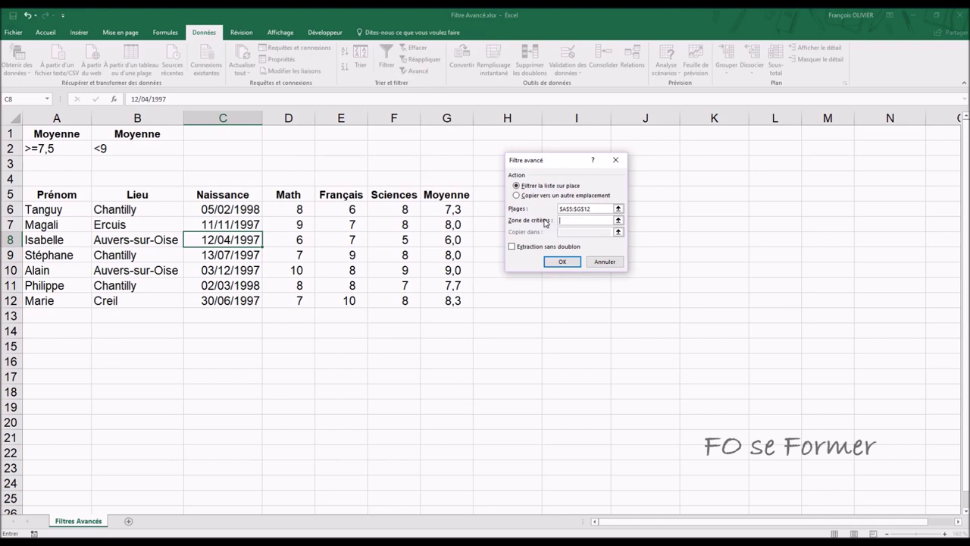
{"action": "left_click_drag", "start_coordinate": [65, 136], "coordinate": [106, 148]}
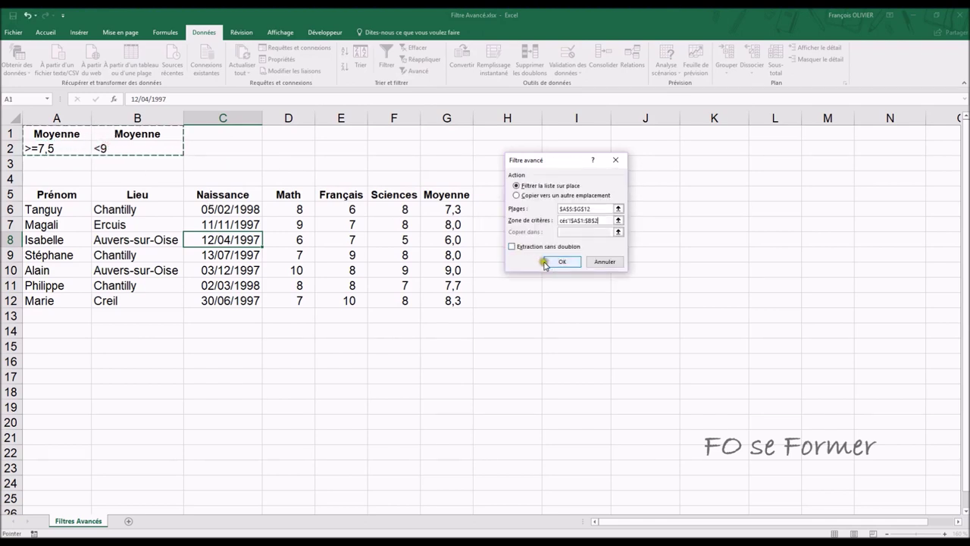
{"action": "left_click", "coordinate": [556, 263]}
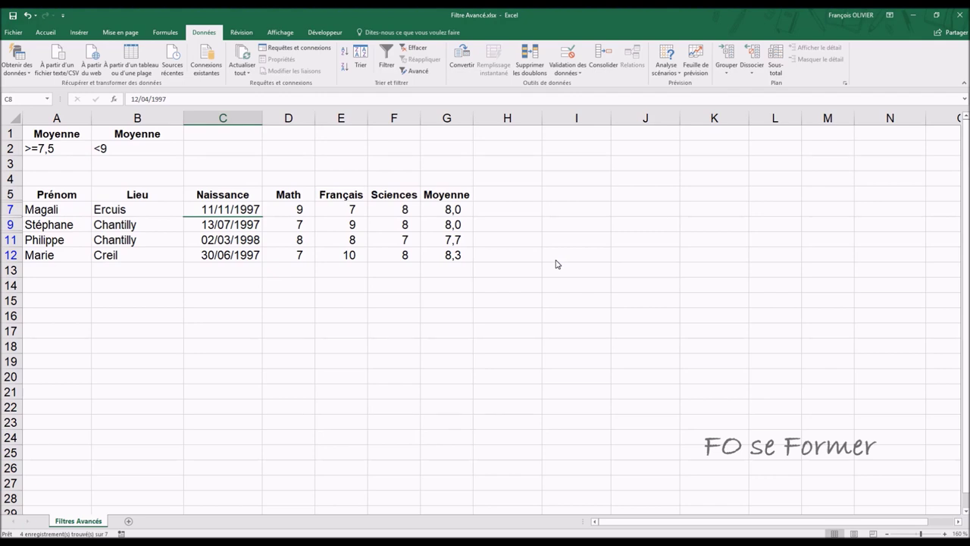
{"action": "left_click", "coordinate": [415, 48]}
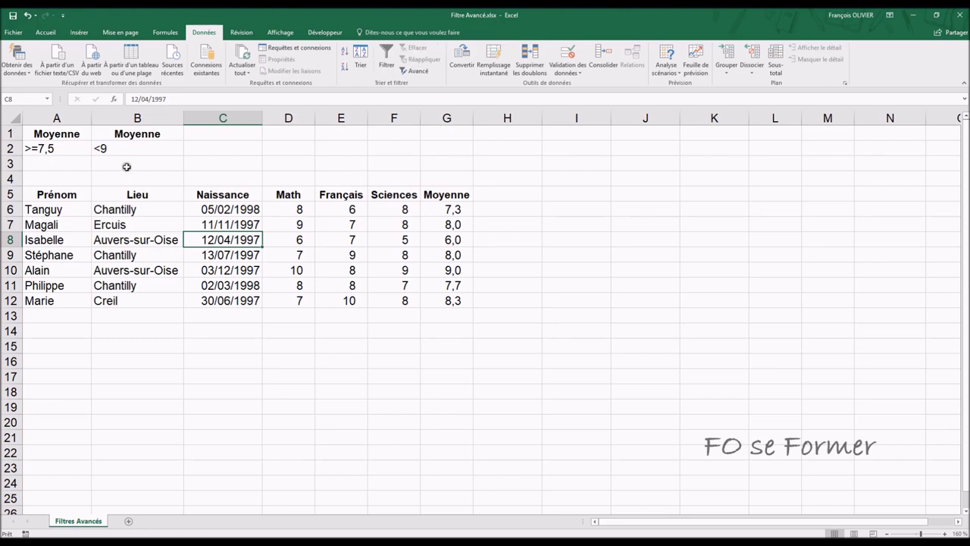
Erase the two Moyenne criteria from cells A1:B2
{"action": "left_click", "coordinate": [76, 138]}
{"action": "left_click_drag", "start_coordinate": [76, 138], "coordinate": [99, 143]}
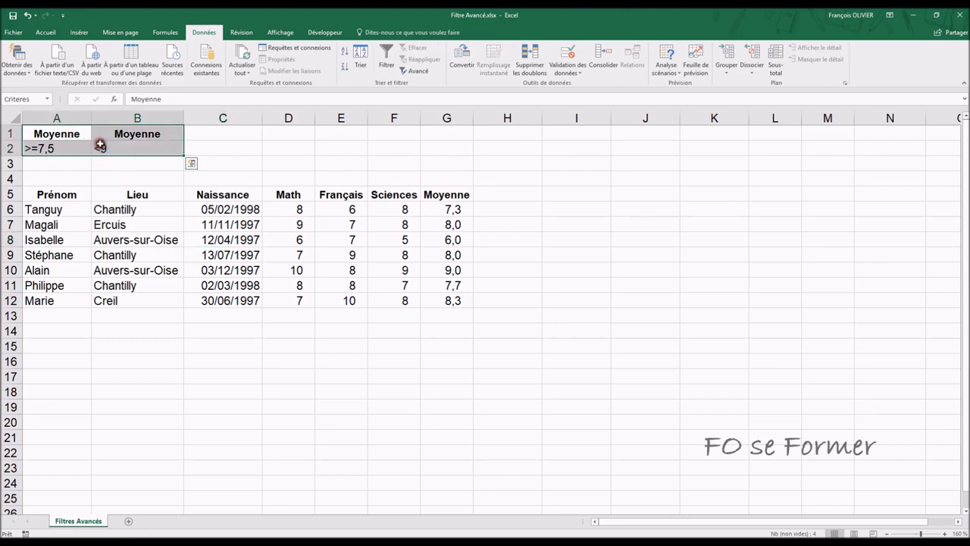
{"action": "key", "text": "Delete"}
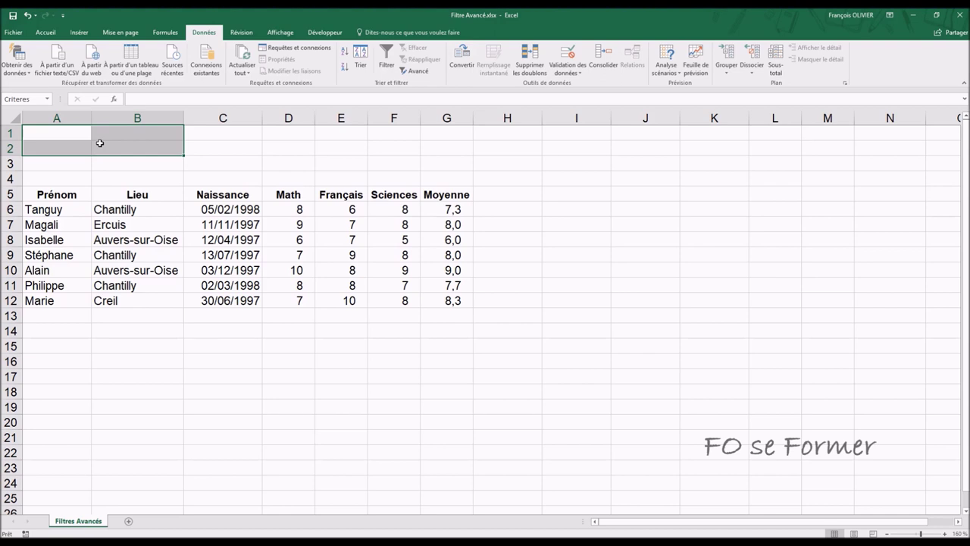
Enter the heading AnneeNaissance in A1 and left-align it
{"action": "left_click", "coordinate": [58, 128]}
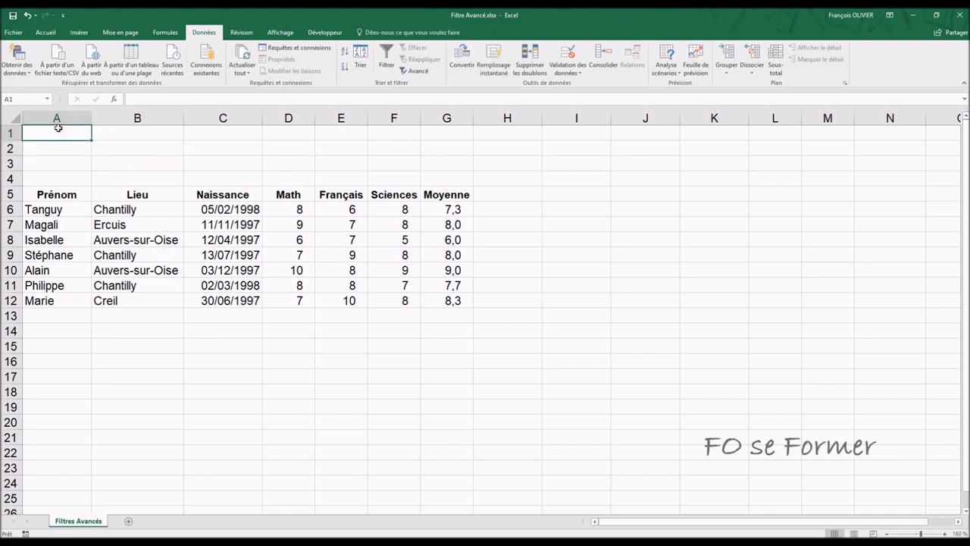
{"action": "type", "text": "AnneeNaissance"}
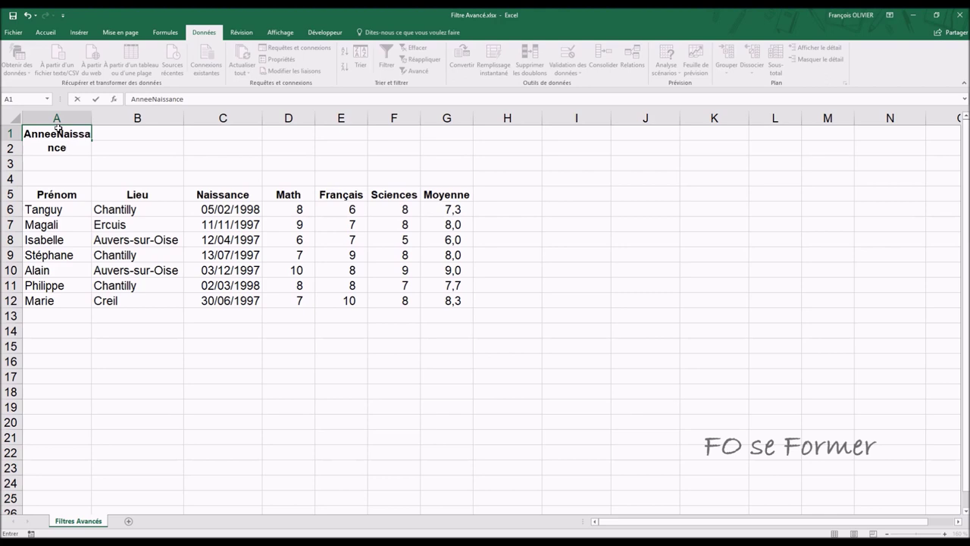
{"action": "key", "text": "Return"}
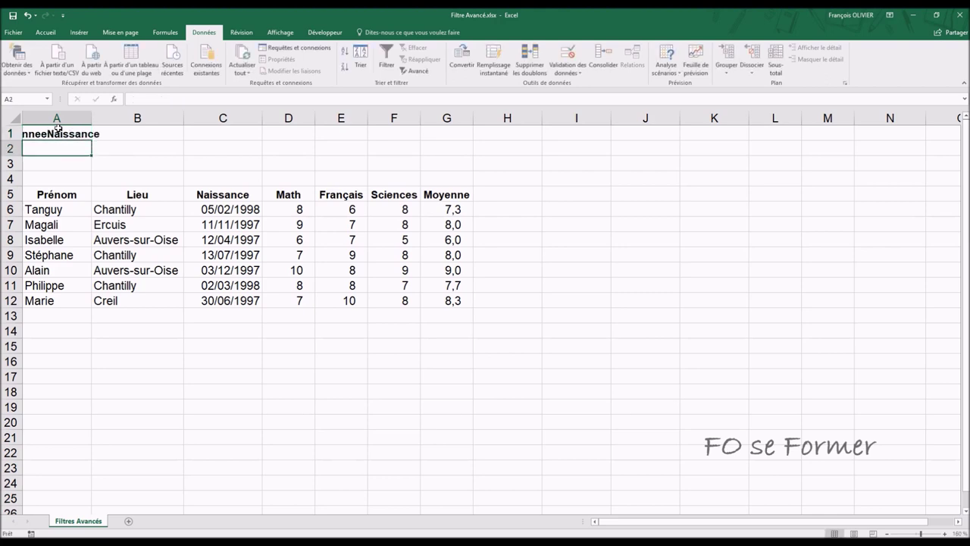
{"action": "left_click", "coordinate": [59, 132]}
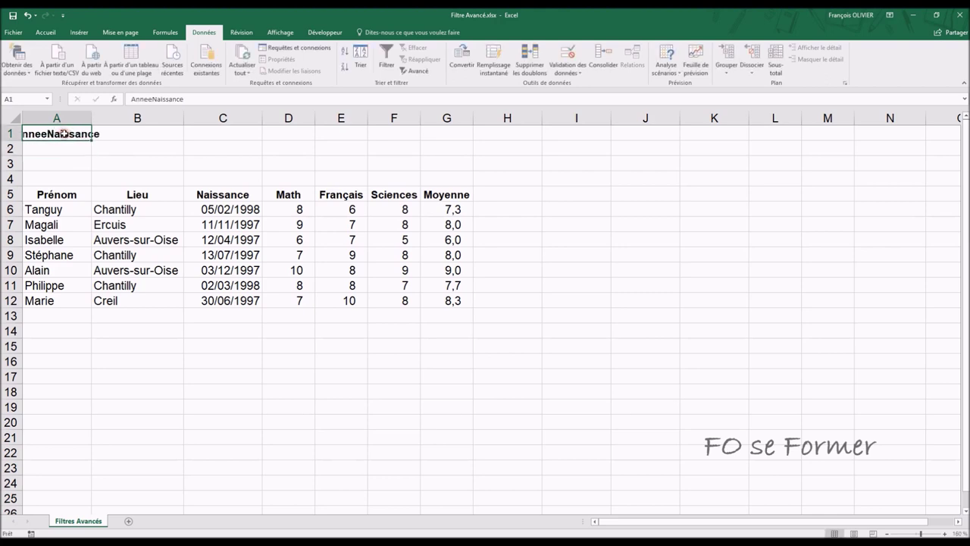
{"action": "left_click", "coordinate": [39, 35]}
{"action": "left_click", "coordinate": [227, 66]}
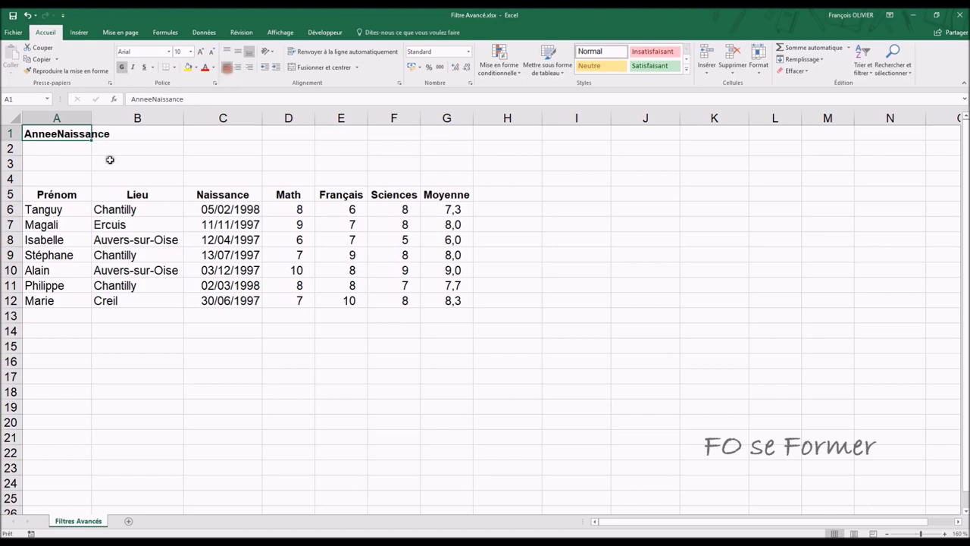
Enter =annee(C6)=1997 in A2, which displays FAUX
{"action": "left_click", "coordinate": [66, 154]}
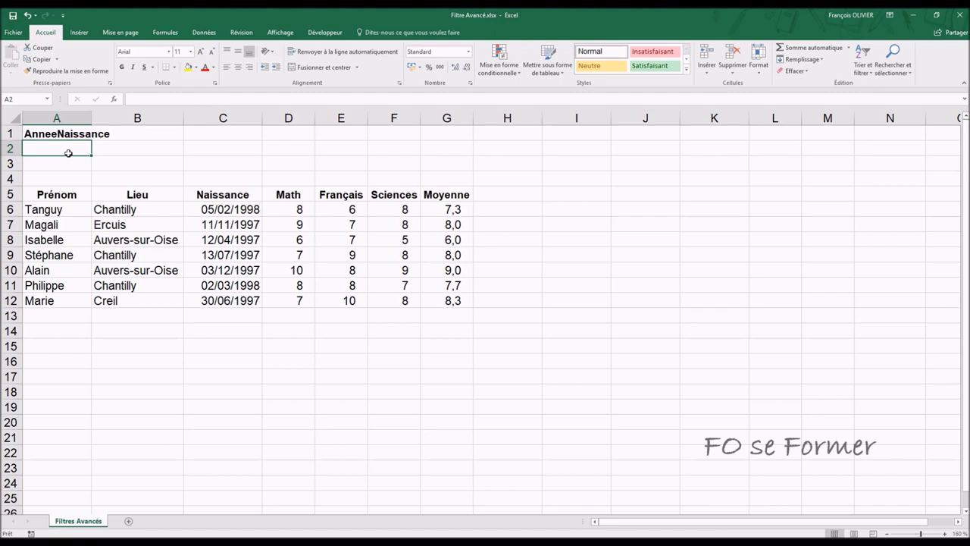
{"action": "type", "text": "=annee"}
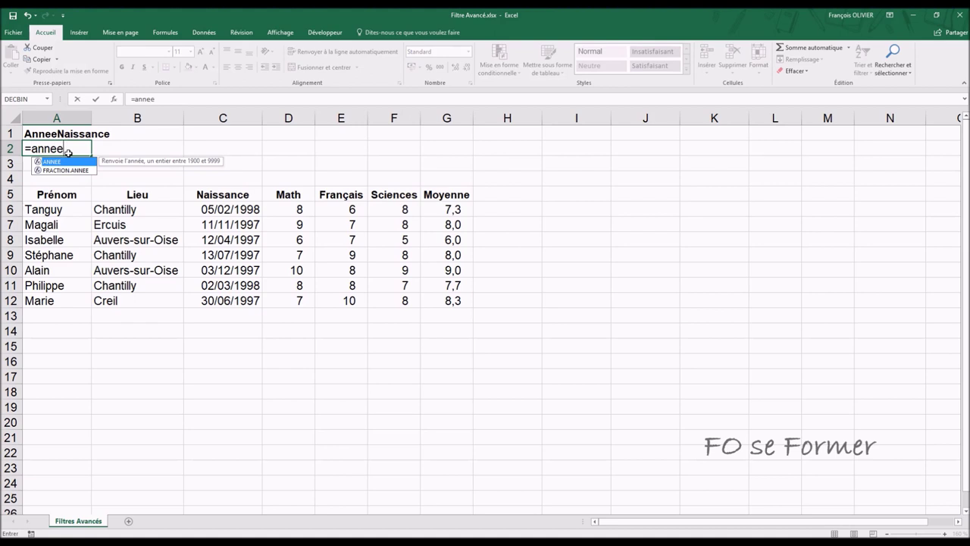
{"action": "type", "text": "("}
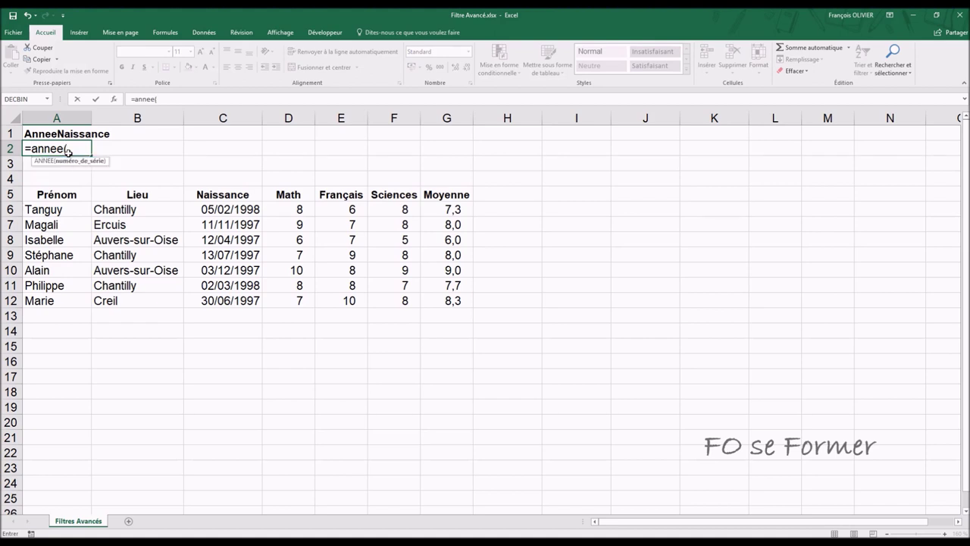
{"action": "left_click", "coordinate": [203, 210]}
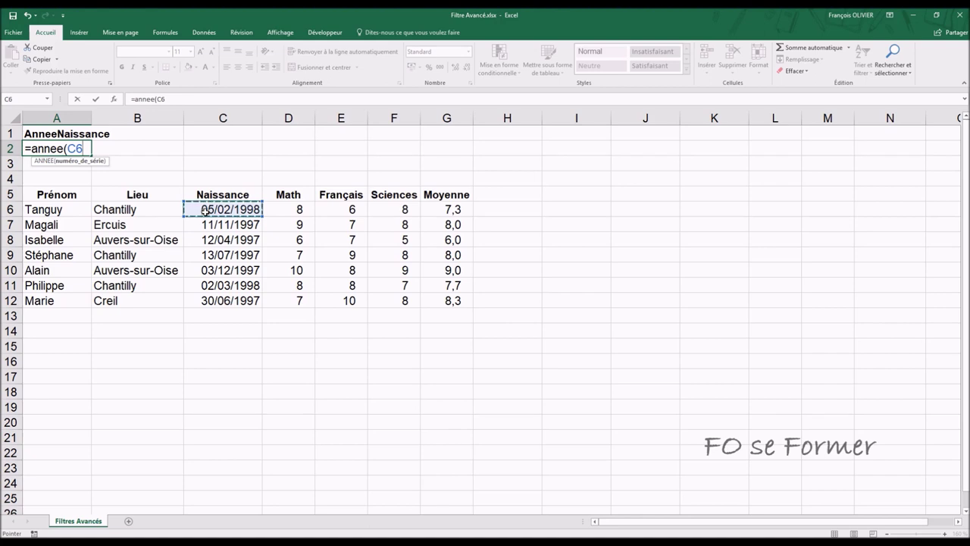
{"action": "type", "text": ")=1997"}
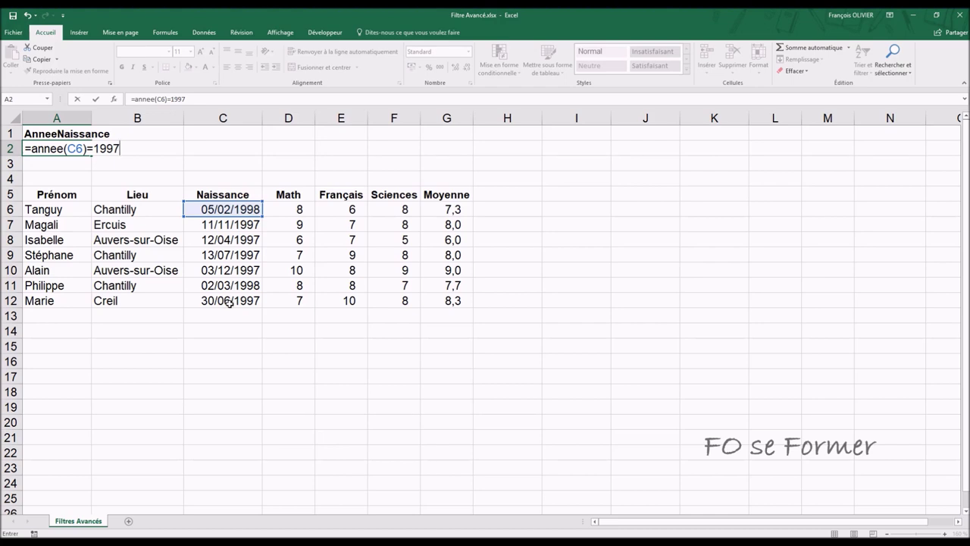
{"action": "key", "text": "Return"}
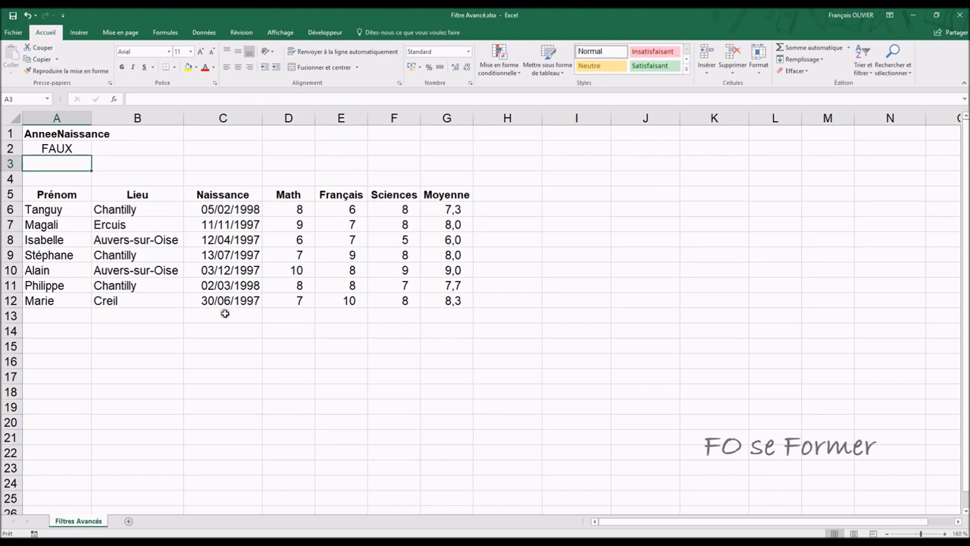
{"action": "left_click", "coordinate": [222, 226]}
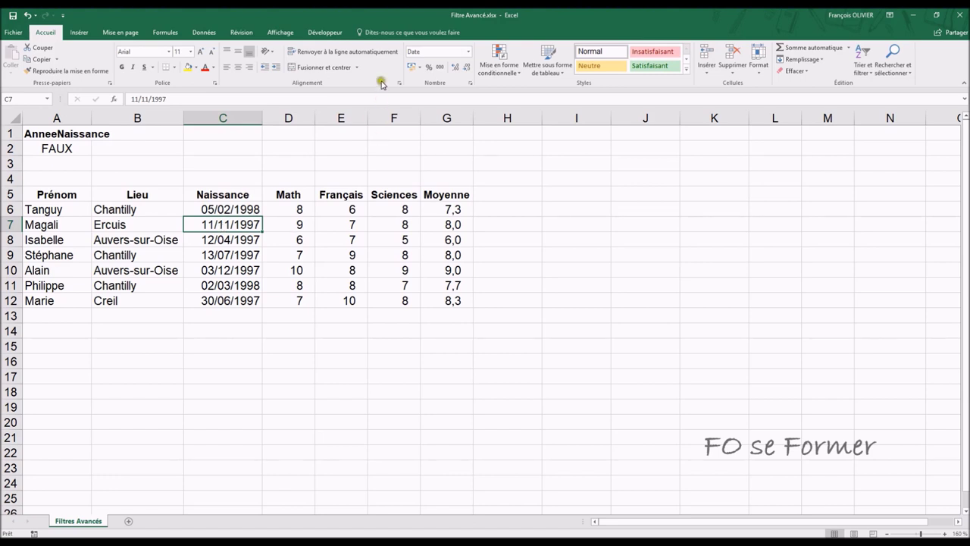
Run Advanced Filter with only A1:A2 (AnneeNaissance) as the criteria range
{"action": "left_click", "coordinate": [210, 34]}
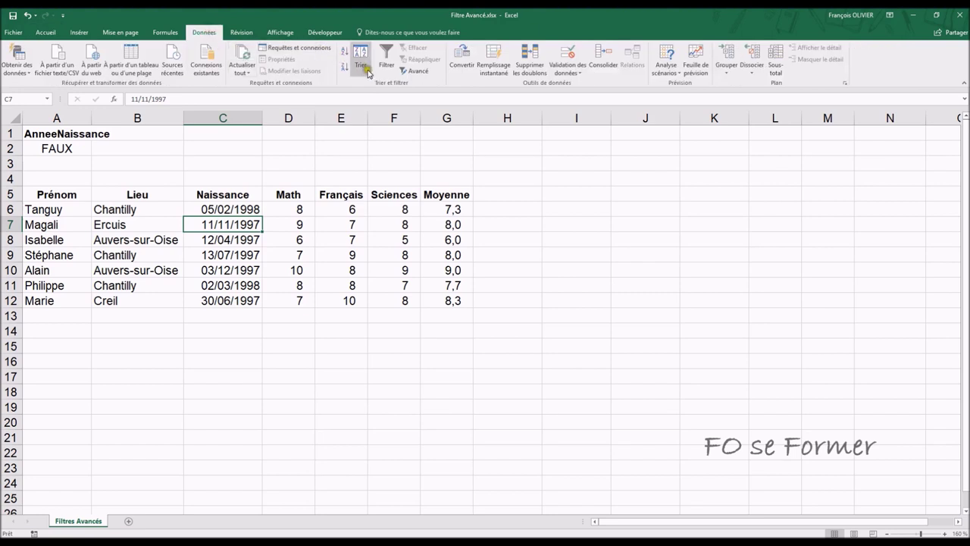
{"action": "left_click", "coordinate": [410, 71]}
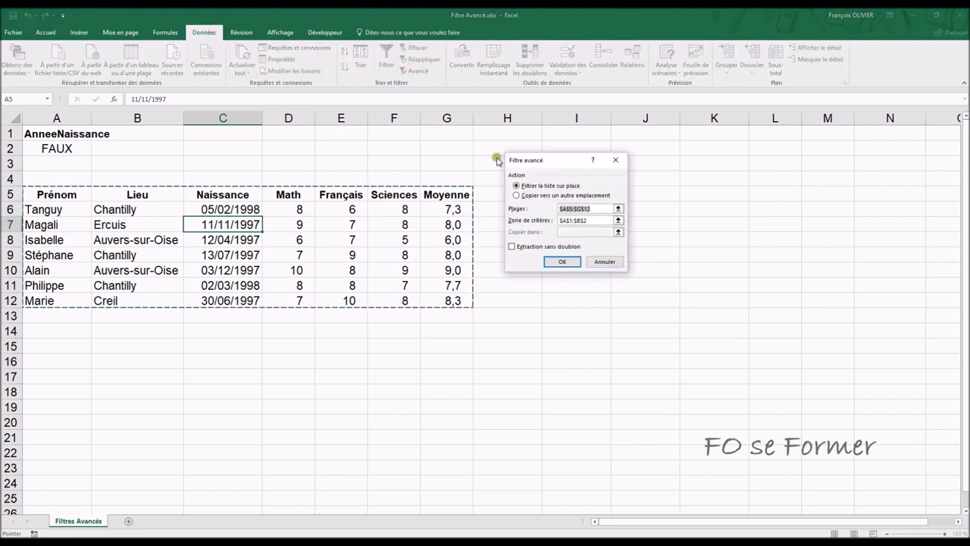
{"action": "left_click", "coordinate": [562, 220]}
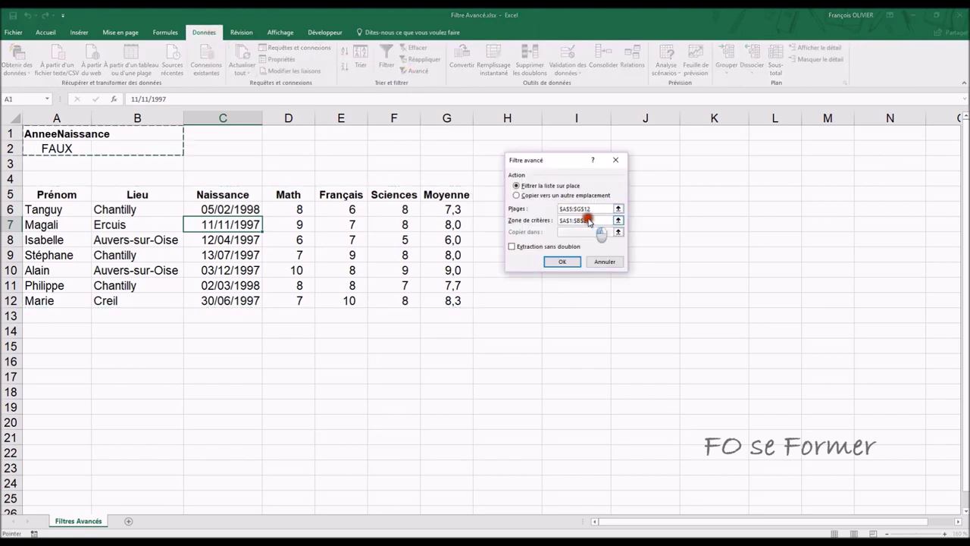
{"action": "left_click", "coordinate": [561, 219]}
{"action": "key", "text": "Delete"}
{"action": "left_click_drag", "start_coordinate": [66, 135], "coordinate": [68, 146]}
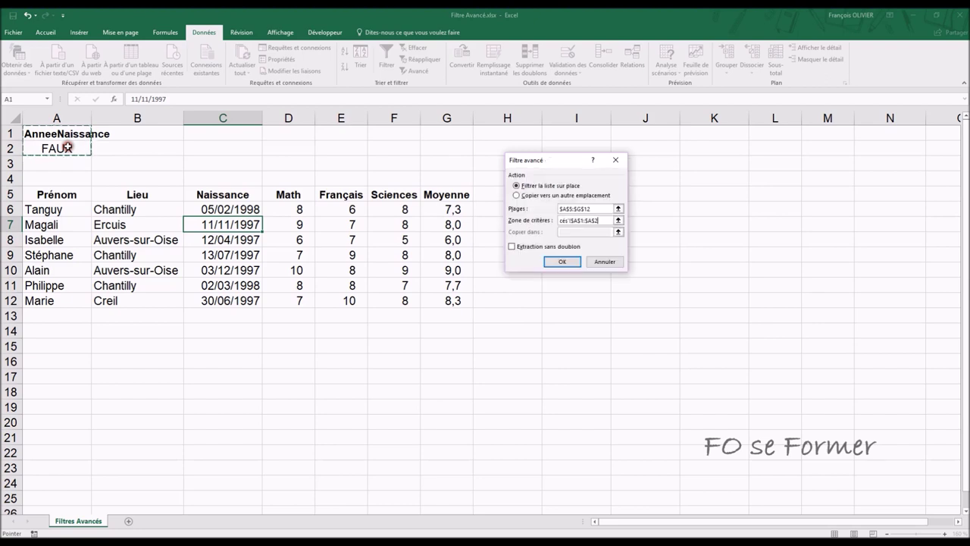
{"action": "left_click", "coordinate": [563, 262]}
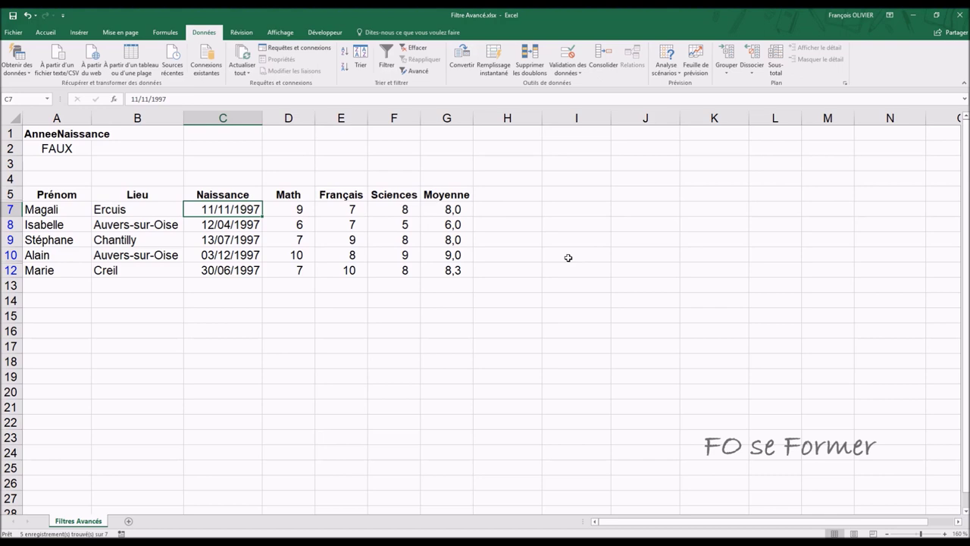
{"action": "left_click", "coordinate": [425, 71]}
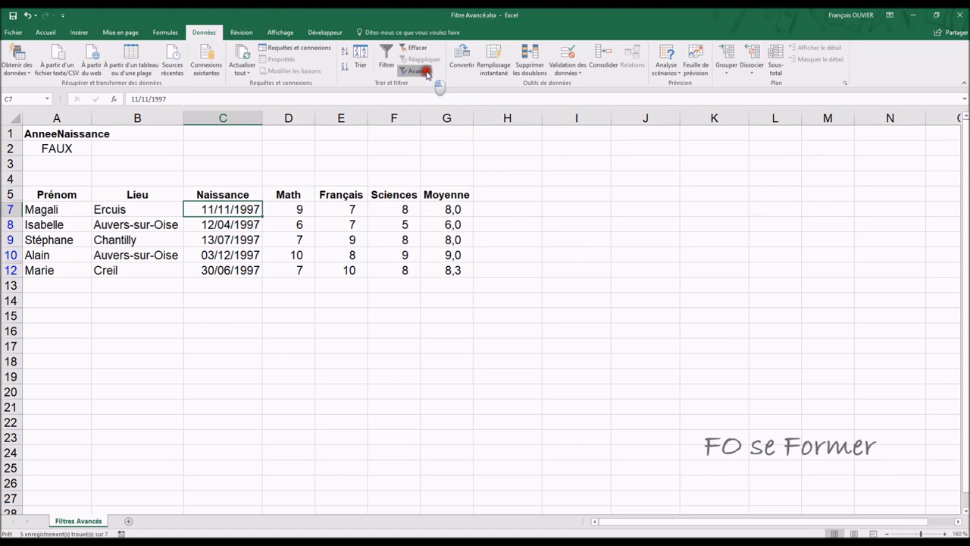
Clear the 1997 filter so rows 6 through 12 show again
{"action": "left_click", "coordinate": [416, 48]}
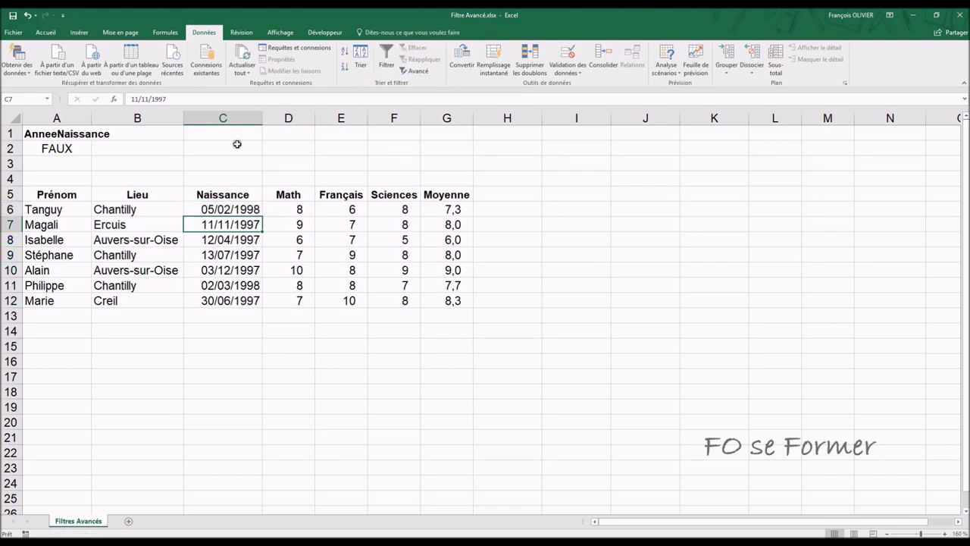
{"action": "left_click", "coordinate": [158, 136]}
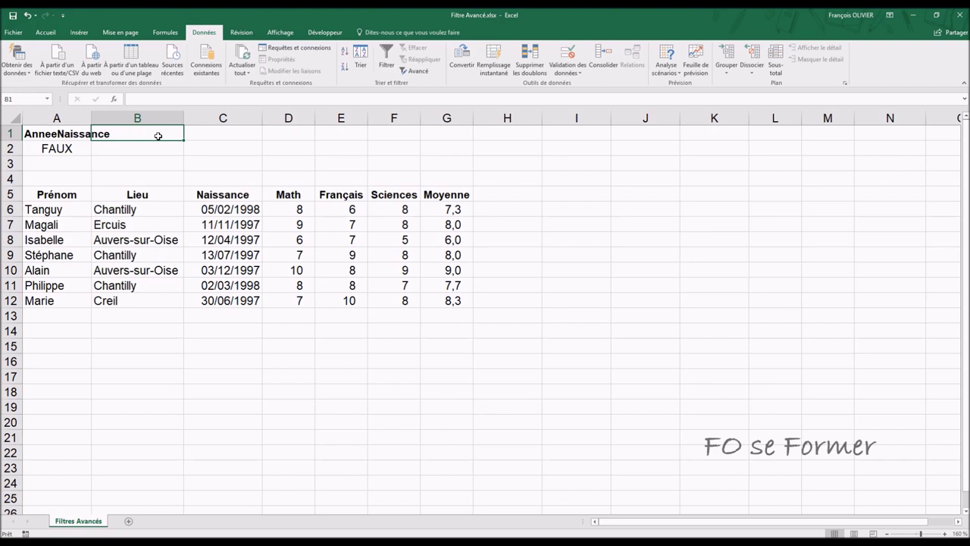
Add the heading MoyenneMath in B1 and start B2's formula comparing D6 to the average of D6:D12
{"action": "type", "text": "MoyenneMath"}
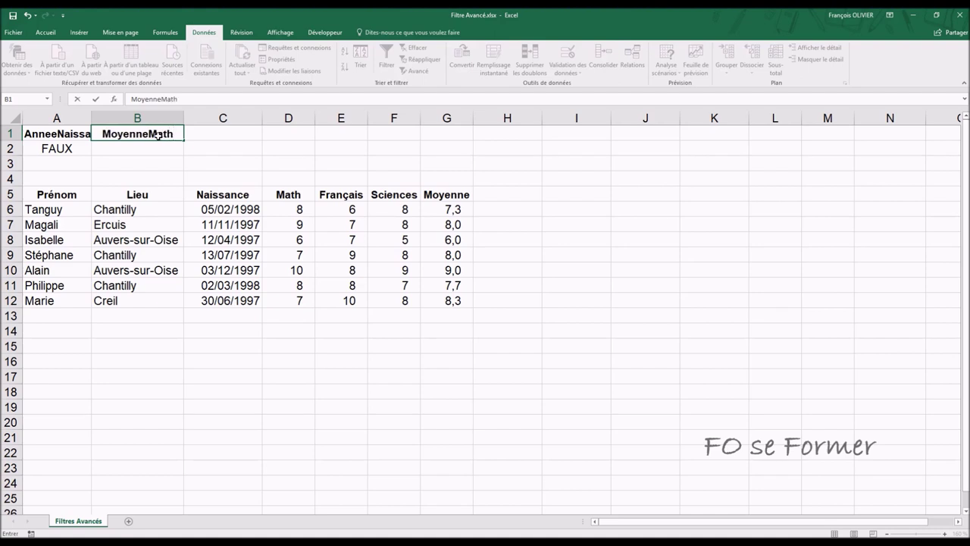
{"action": "key", "text": "Return"}
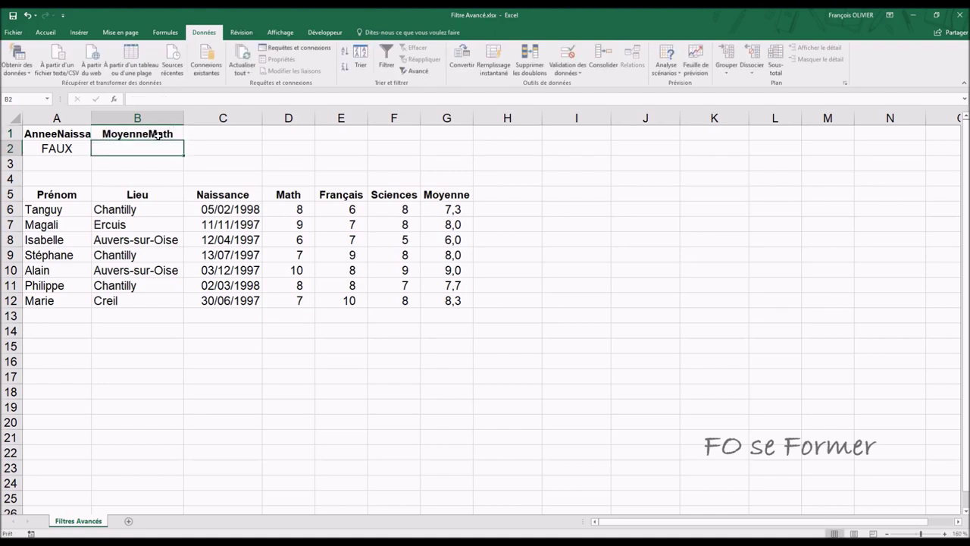
{"action": "type", "text": "="}
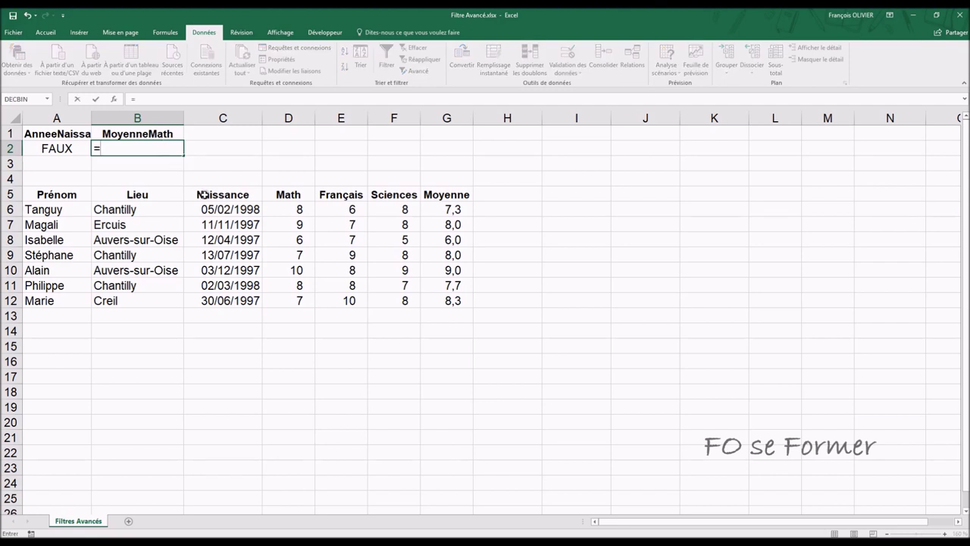
{"action": "left_click", "coordinate": [295, 210]}
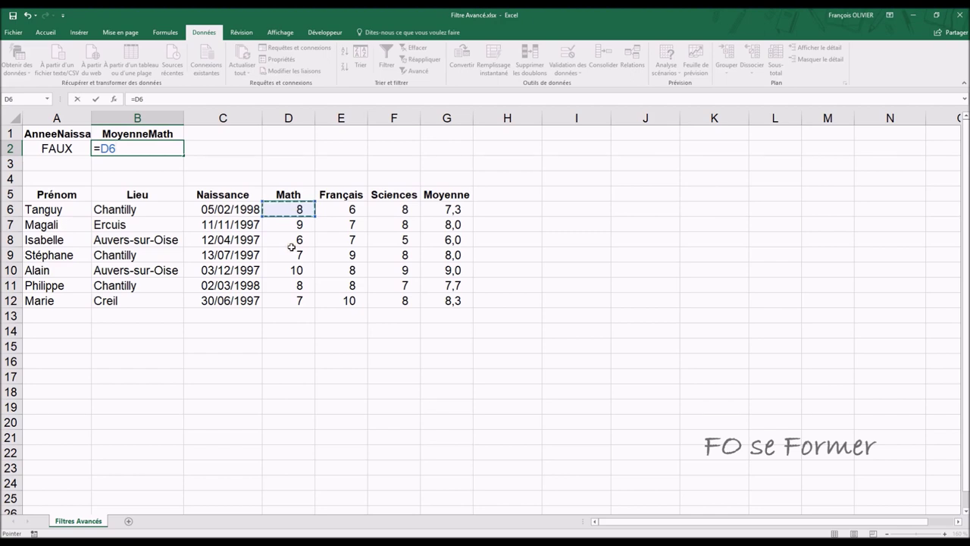
{"action": "type", "text": ">"}
{"action": "type", "text": "moye"}
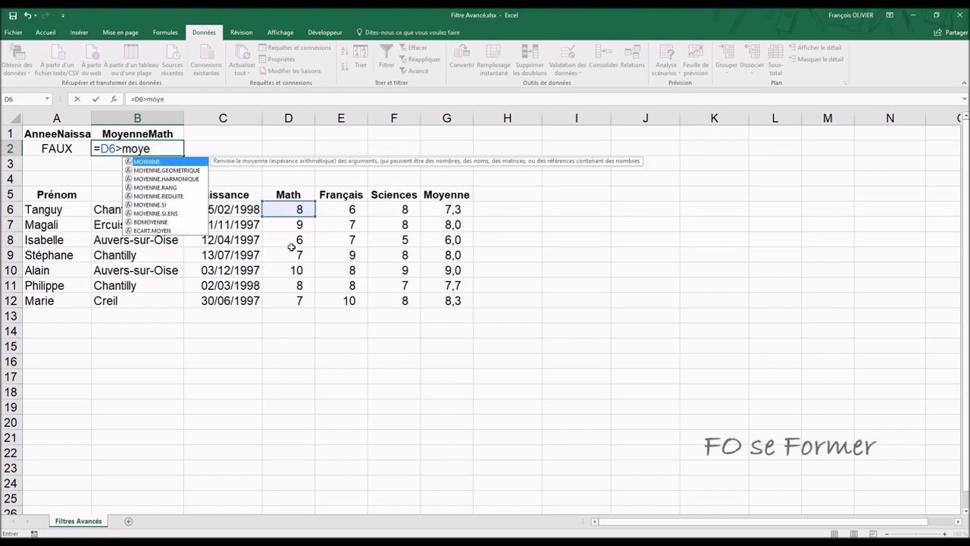
{"action": "type", "text": "nne("}
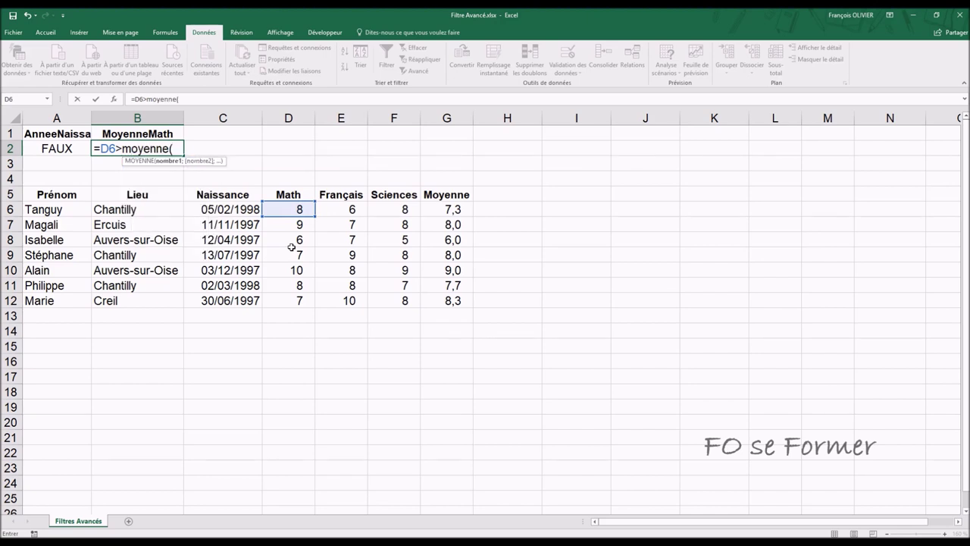
{"action": "left_click", "coordinate": [294, 208]}
{"action": "left_click_drag", "start_coordinate": [294, 208], "coordinate": [283, 302]}
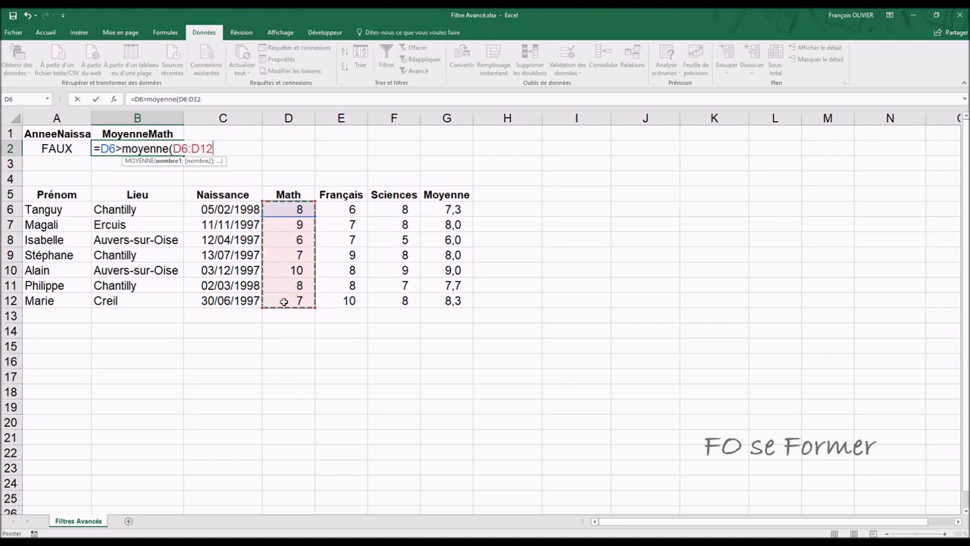
Make the range absolute and finish =D6>moyenne($D$6:$D$12), returning VRAI
{"action": "left_click", "coordinate": [181, 150]}
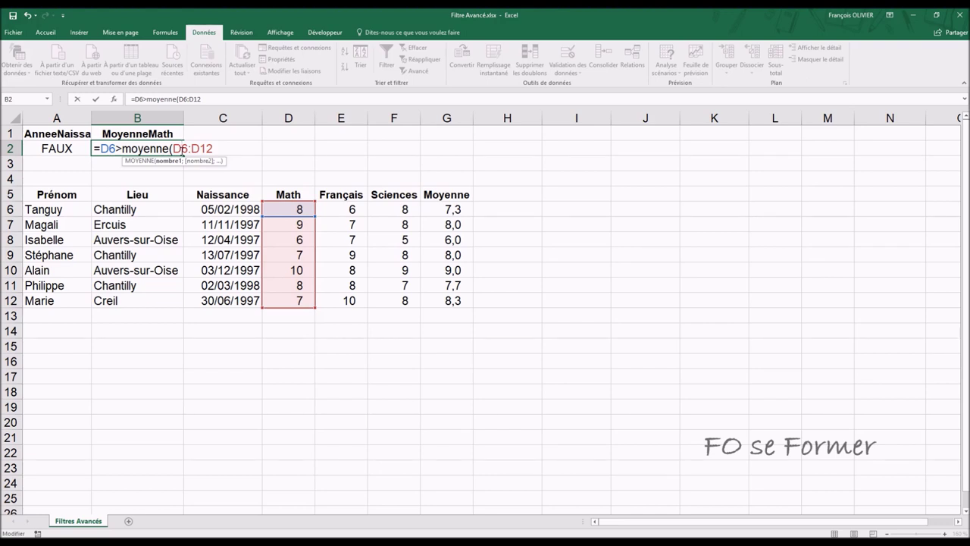
{"action": "double_click", "coordinate": [182, 150]}
{"action": "key", "text": "F4"}
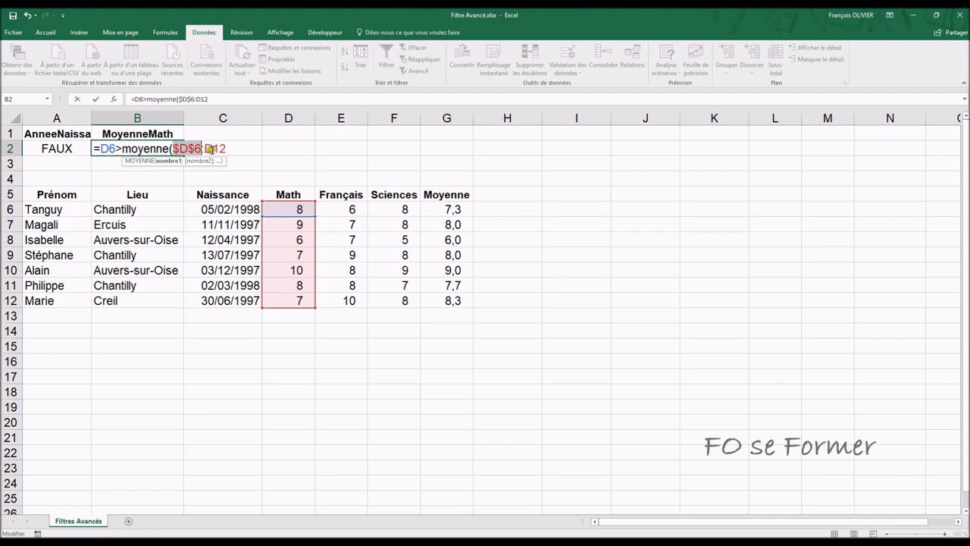
{"action": "left_click", "coordinate": [211, 149]}
{"action": "double_click", "coordinate": [211, 150]}
{"action": "key", "text": "F4"}
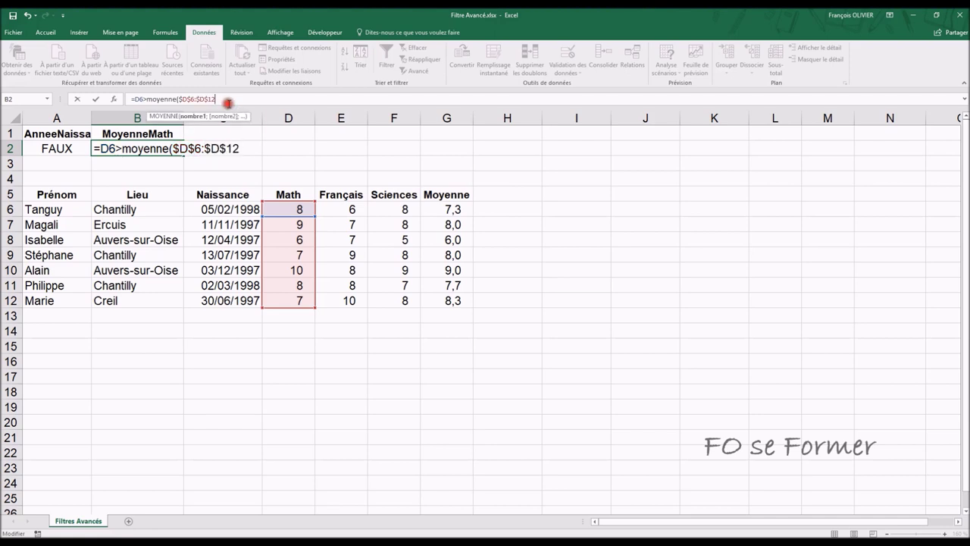
{"action": "type", "text": ")"}
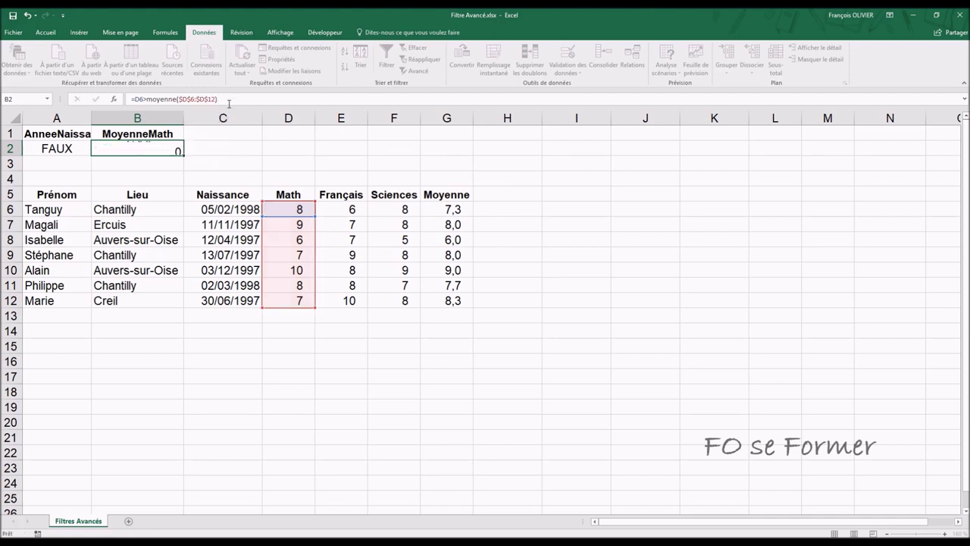
{"action": "key", "text": "Return"}
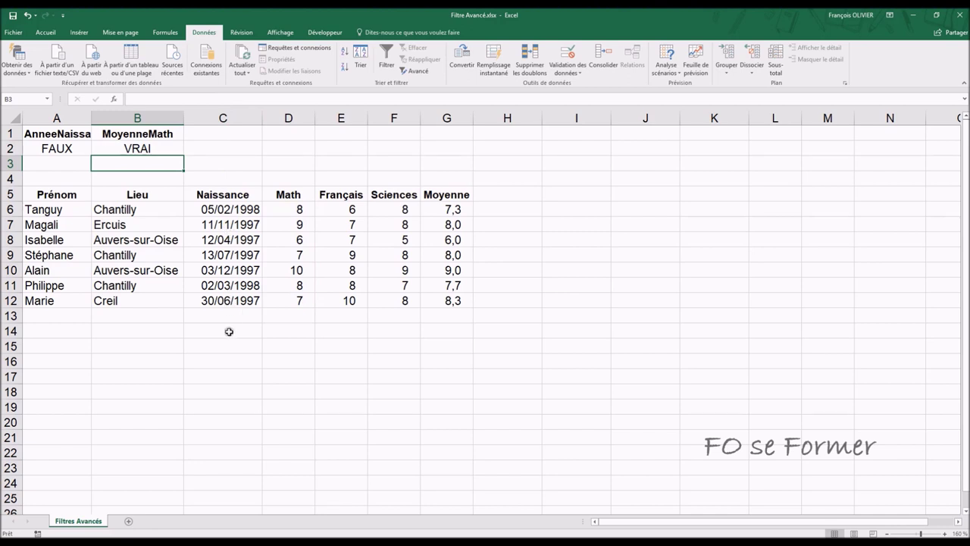
{"action": "left_click", "coordinate": [269, 250]}
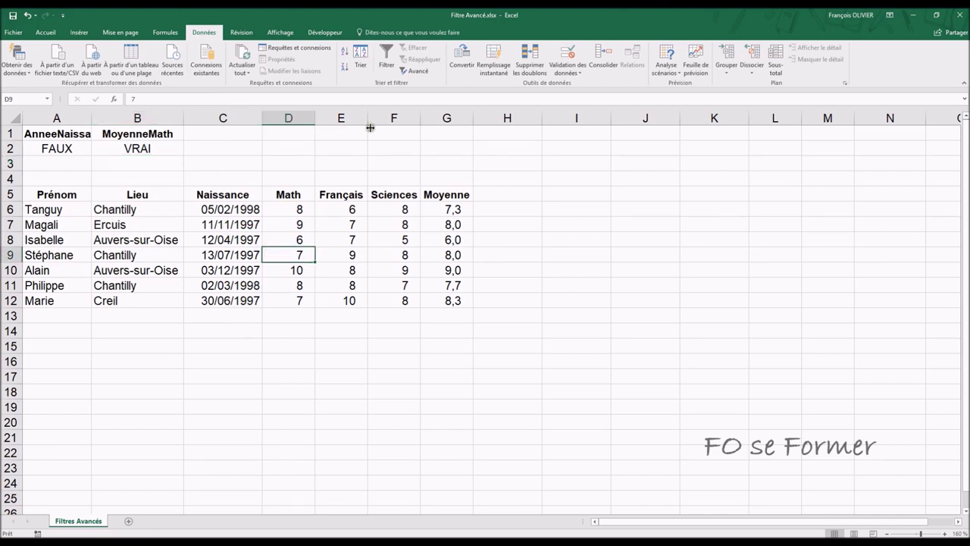
{"action": "left_click", "coordinate": [410, 72]}
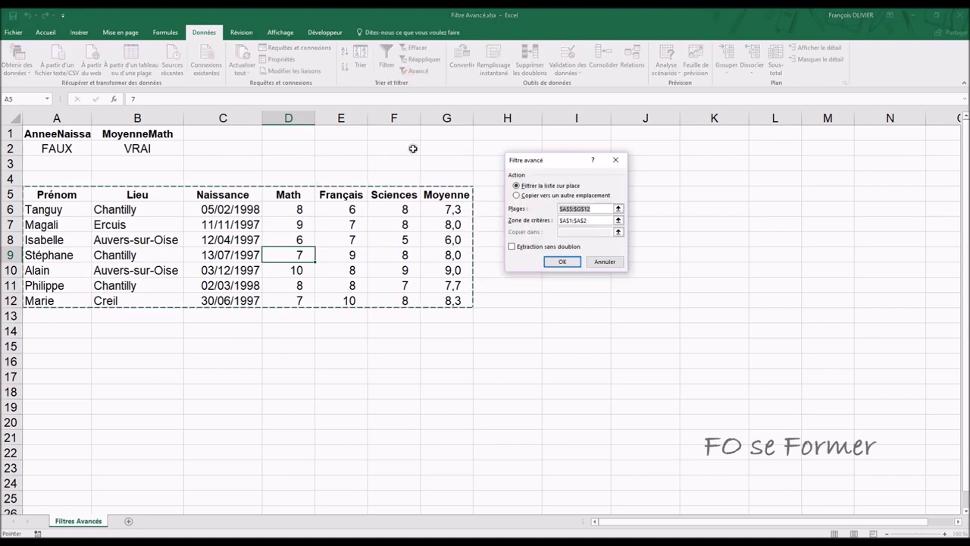
{"action": "left_click", "coordinate": [586, 220]}
{"action": "left_click_drag", "start_coordinate": [586, 219], "coordinate": [531, 220]}
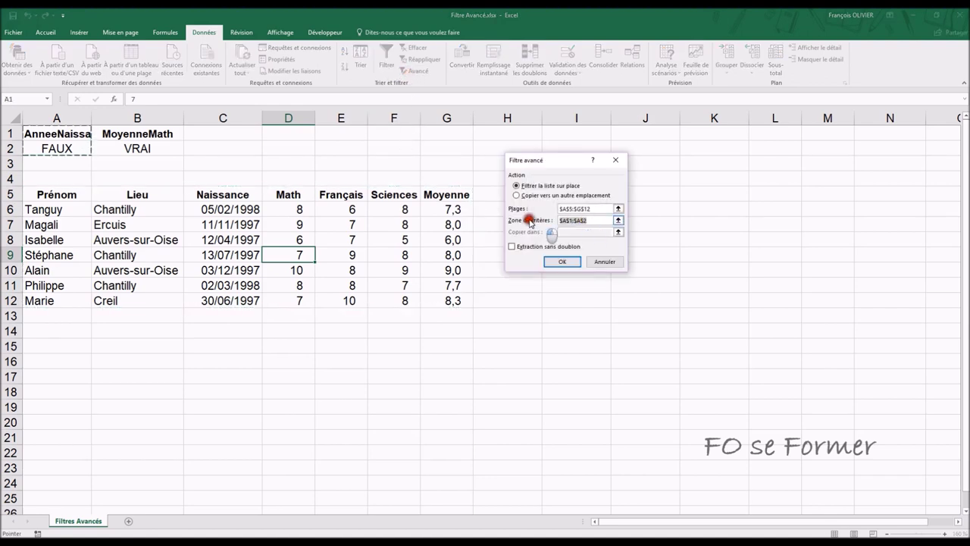
{"action": "key", "text": "BackSpace"}
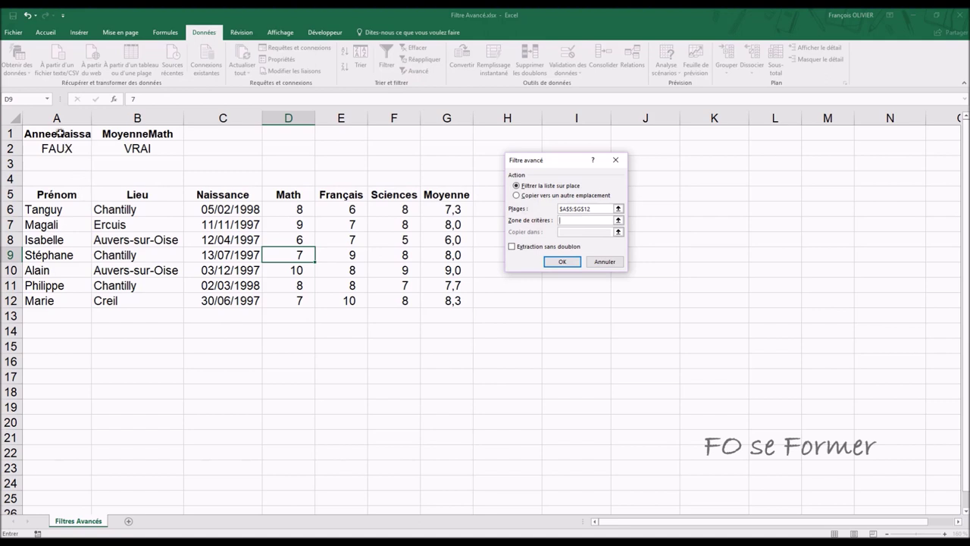
{"action": "left_click_drag", "start_coordinate": [59, 134], "coordinate": [110, 151]}
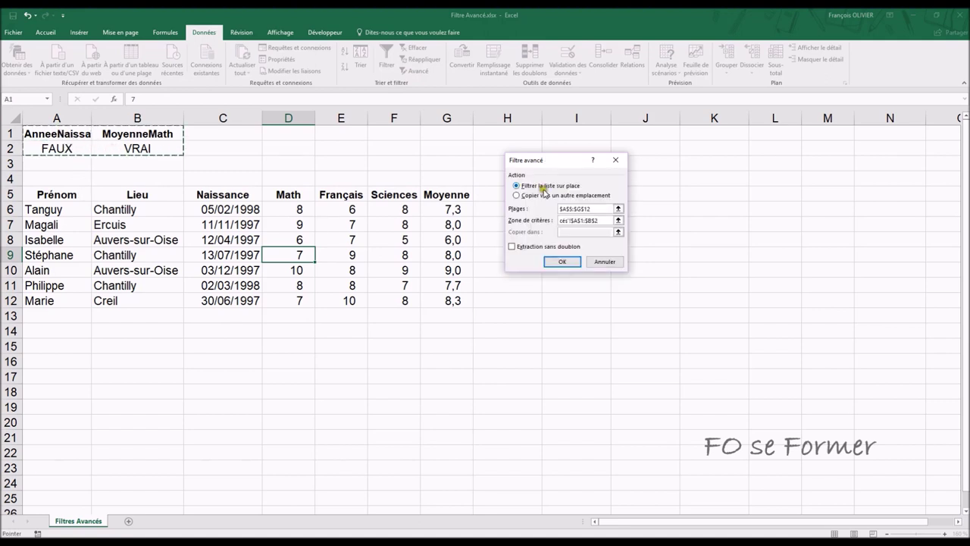
{"action": "left_click", "coordinate": [561, 263]}
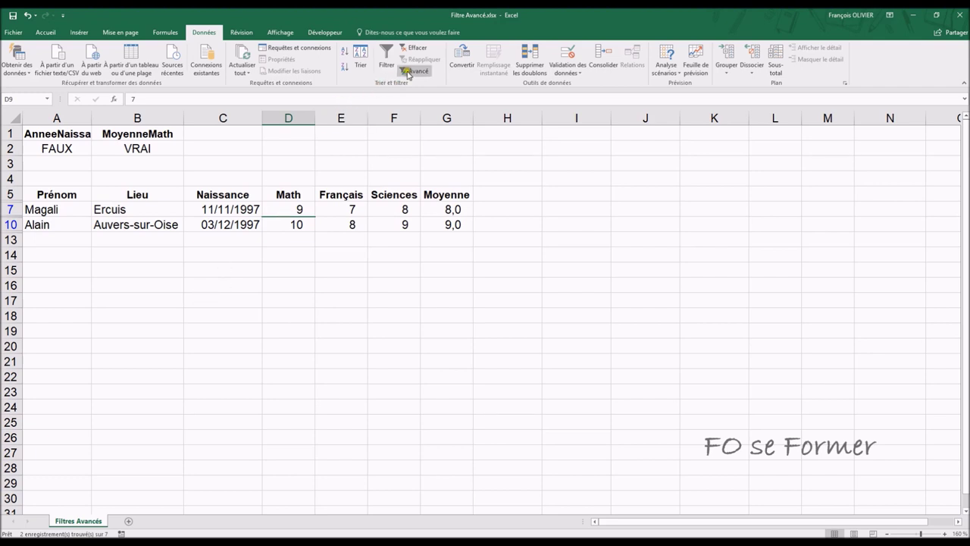
{"action": "left_click", "coordinate": [423, 50]}
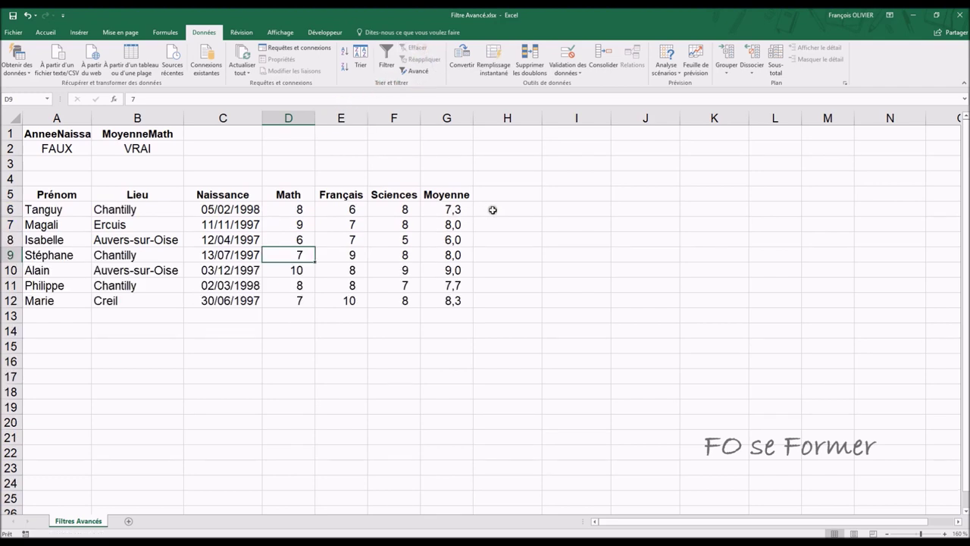
{"action": "left_click", "coordinate": [551, 199]}
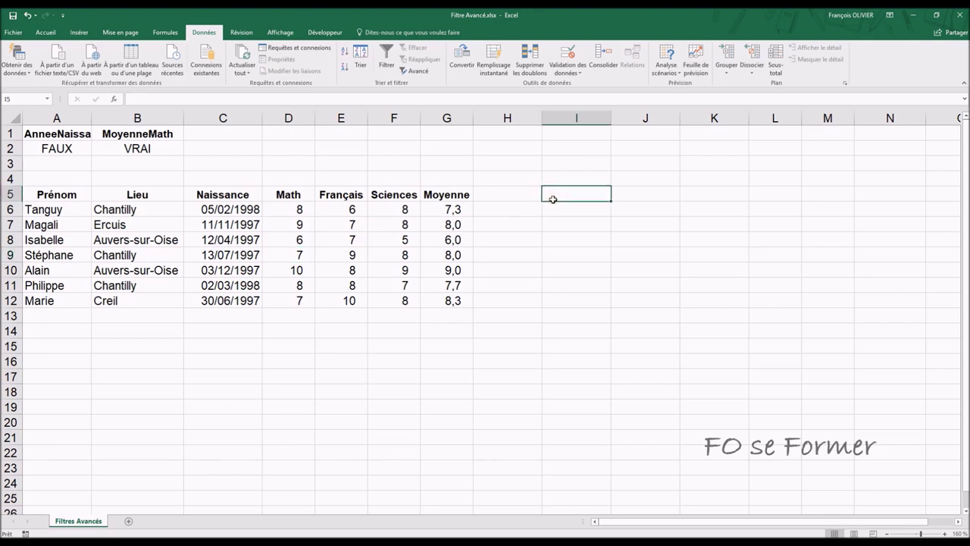
Head column I 'Année' and enter =annee(C6)=1997 in I6
{"action": "type", "text": "N"}
{"action": "key", "text": "BackSpace"}
{"action": "type", "text": "Année"}
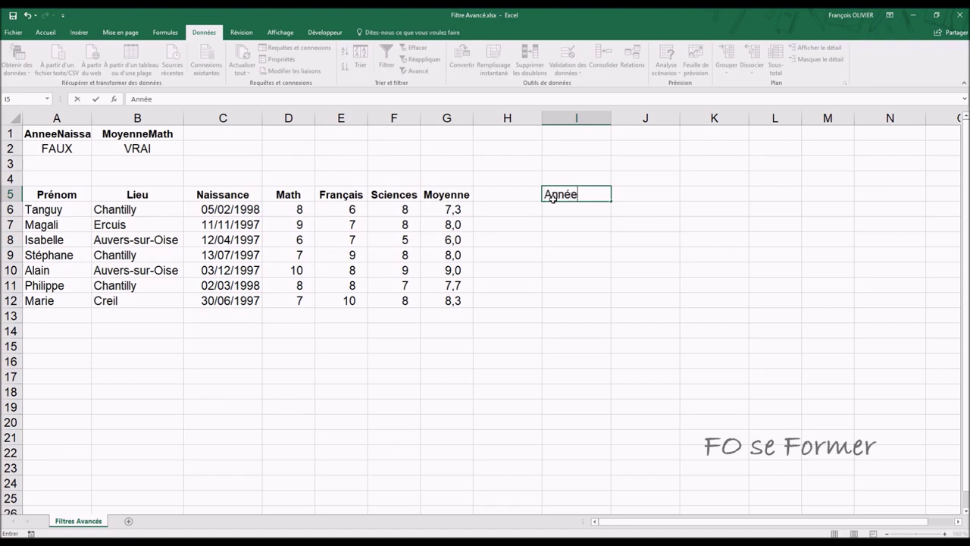
{"action": "key", "text": "Return"}
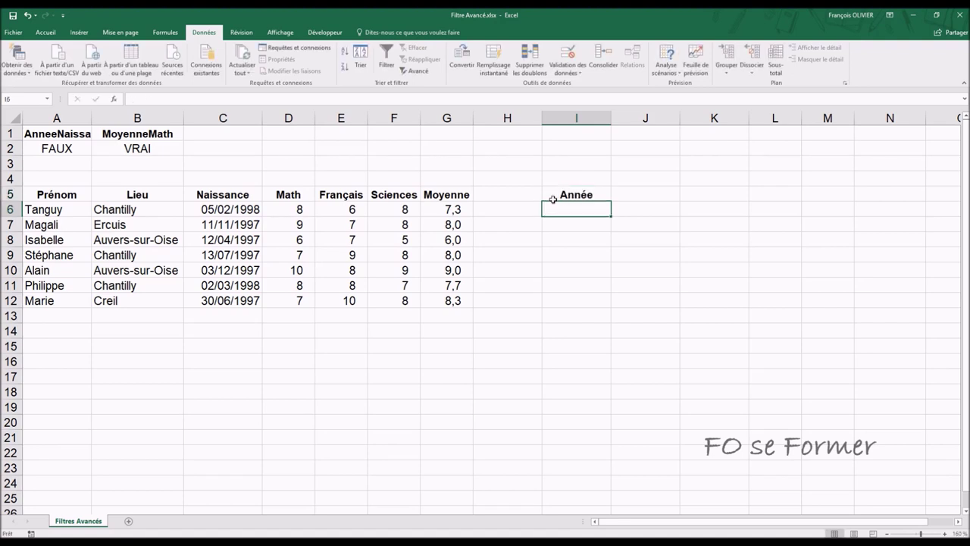
{"action": "type", "text": "="}
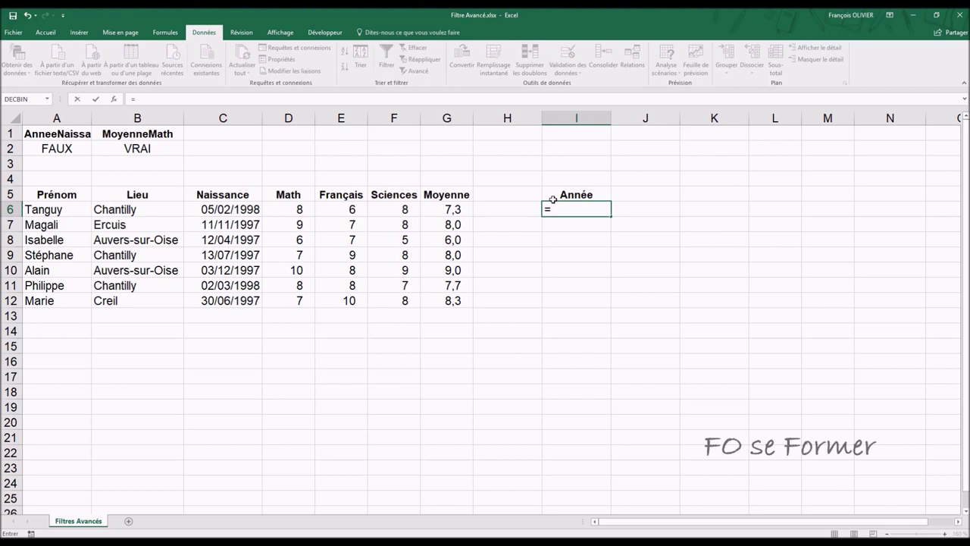
{"action": "type", "text": "annee"}
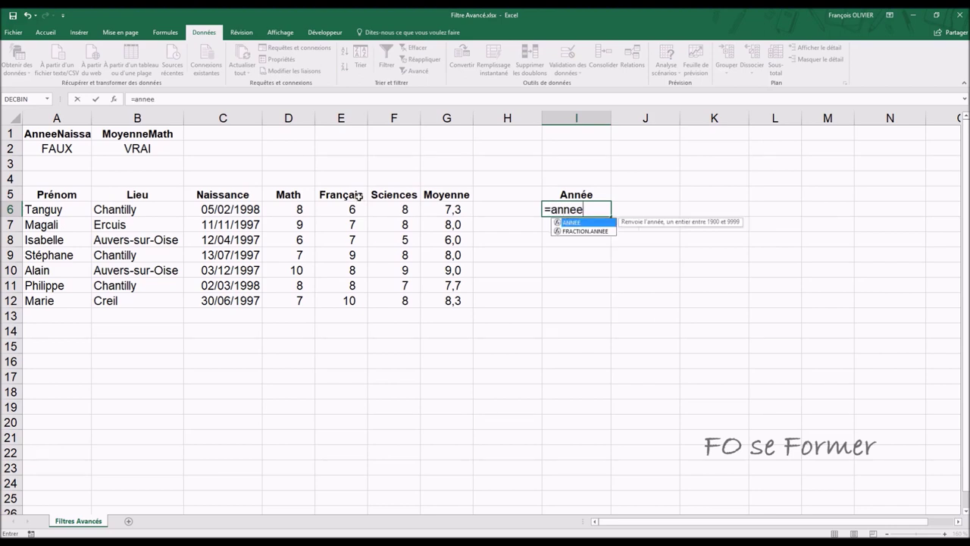
{"action": "type", "text": "("}
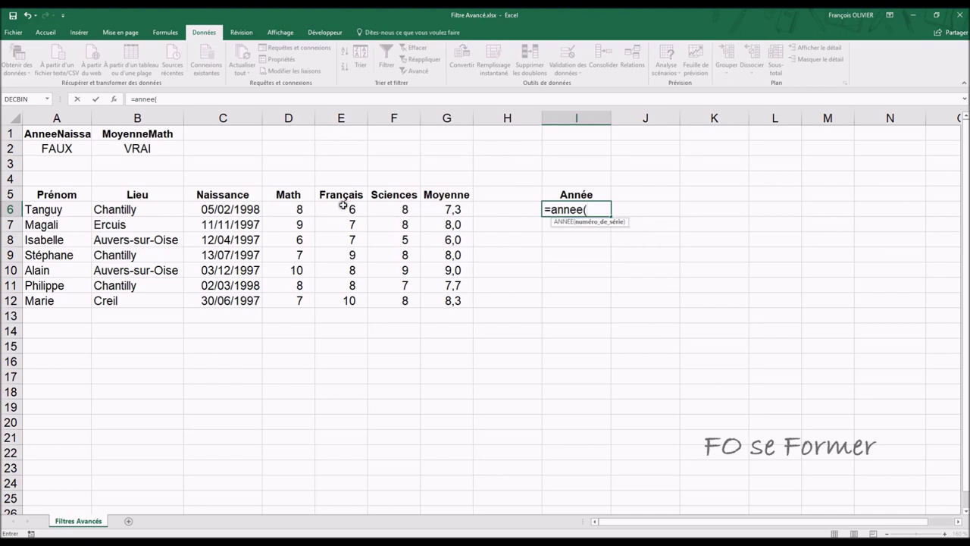
{"action": "left_click", "coordinate": [240, 209]}
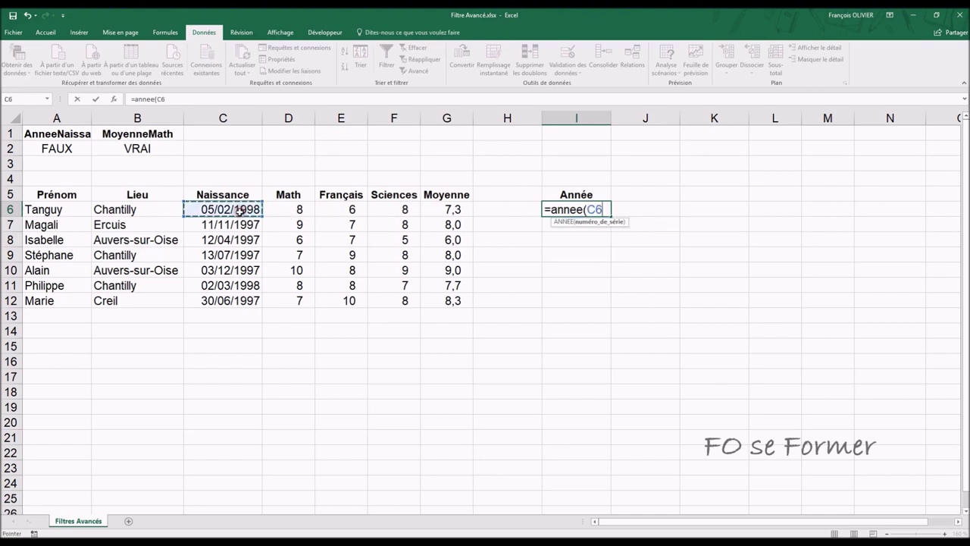
{"action": "type", "text": ")"}
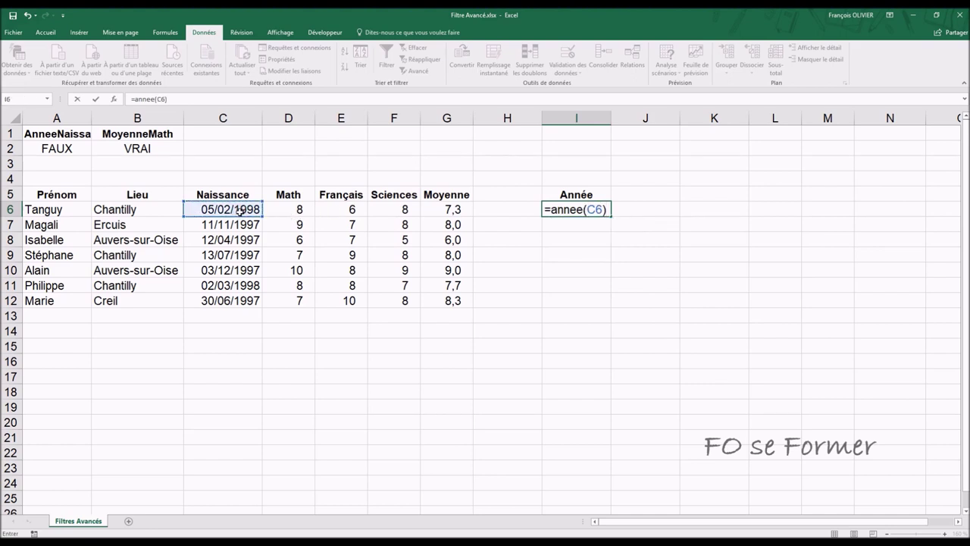
{"action": "type", "text": "=1997"}
{"action": "key", "text": "Return"}
Fill the birth-year test down from I6 to I12
{"action": "left_click", "coordinate": [600, 205]}
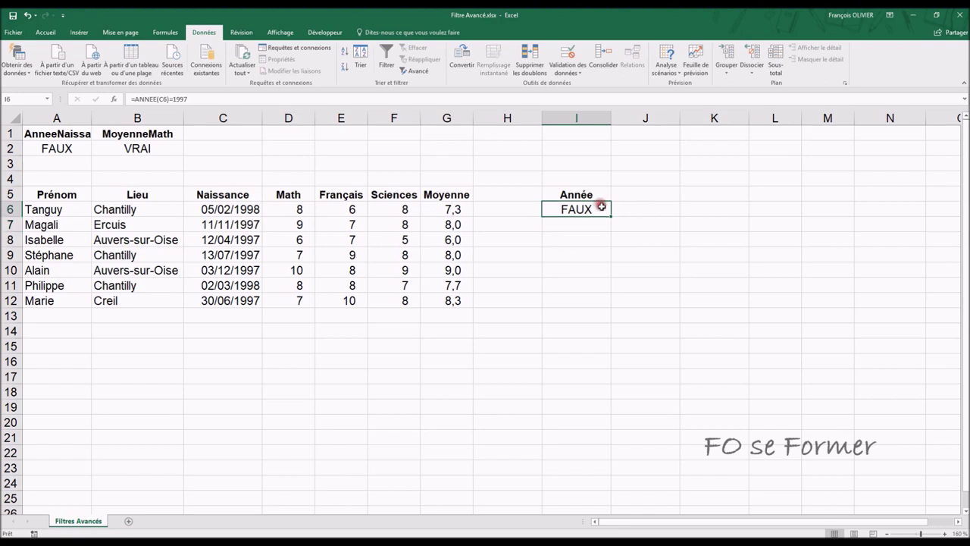
{"action": "left_click_drag", "start_coordinate": [611, 217], "coordinate": [602, 307]}
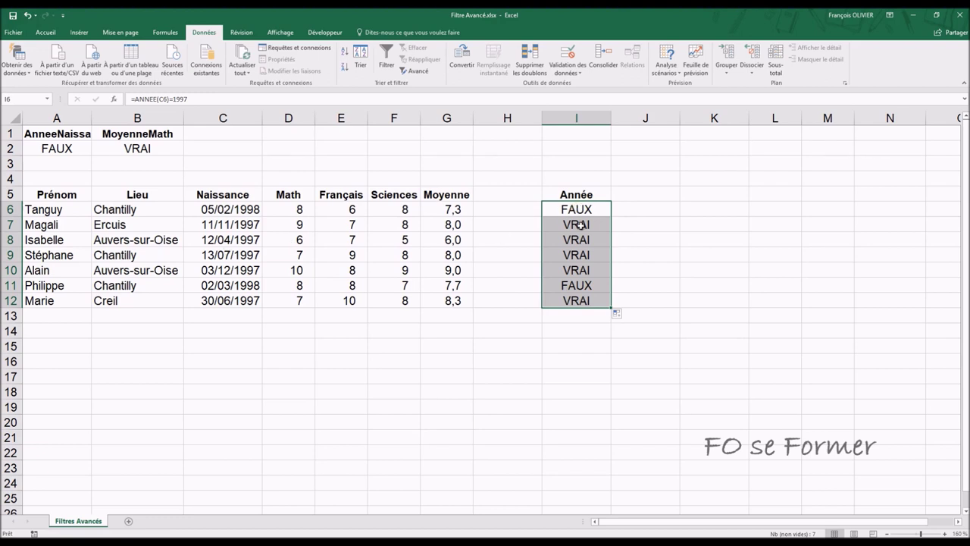
{"action": "left_click_drag", "start_coordinate": [580, 225], "coordinate": [577, 262]}
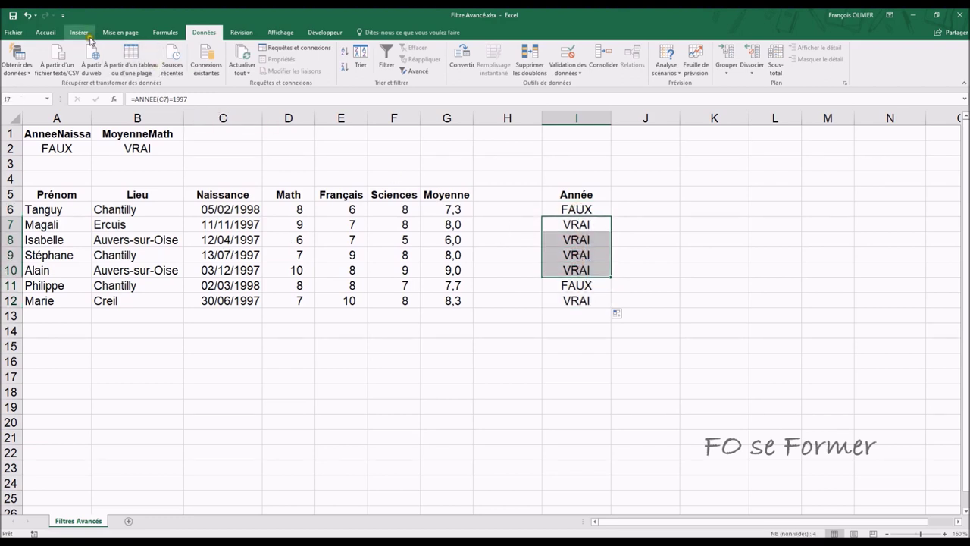
Shade the VRAI cells I7:I10 and I12 purple
{"action": "left_click", "coordinate": [47, 33]}
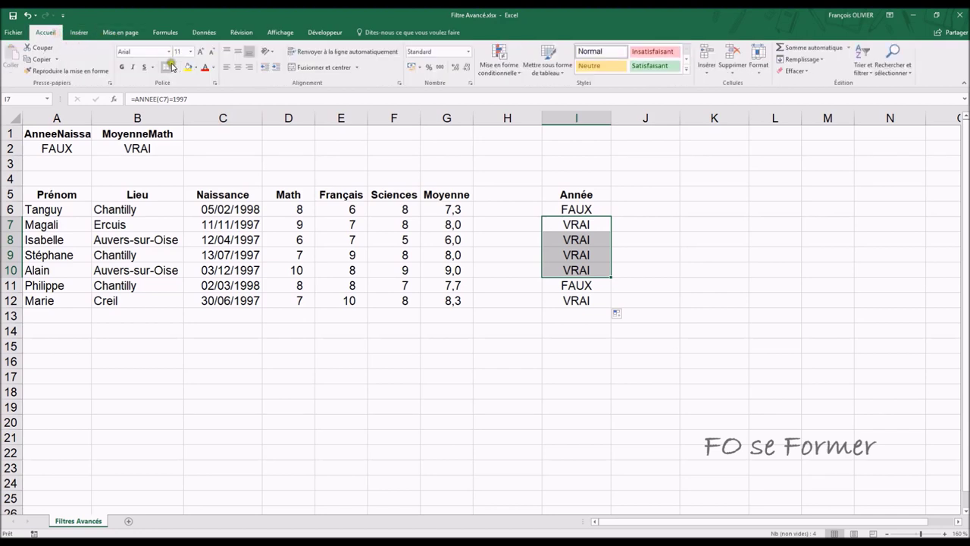
{"action": "left_click", "coordinate": [196, 67]}
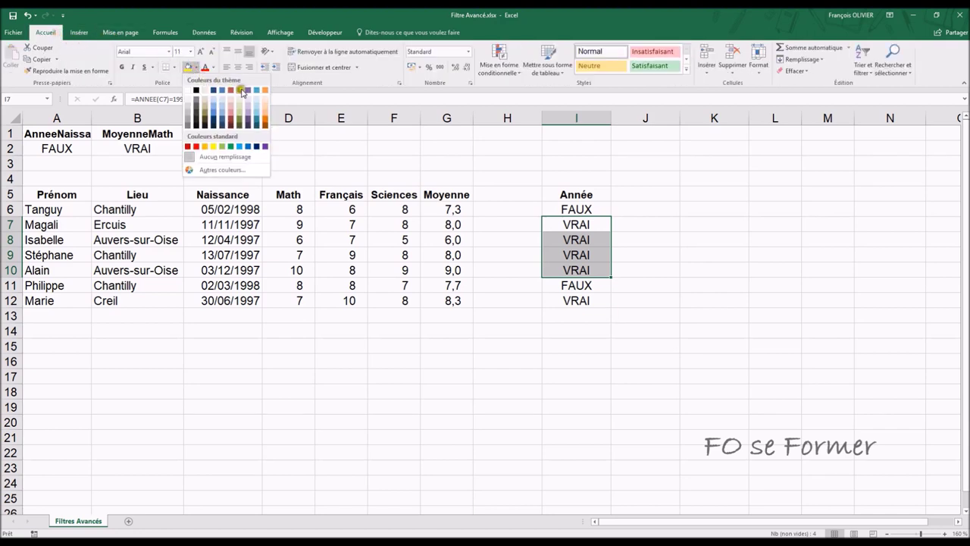
{"action": "left_click", "coordinate": [248, 111]}
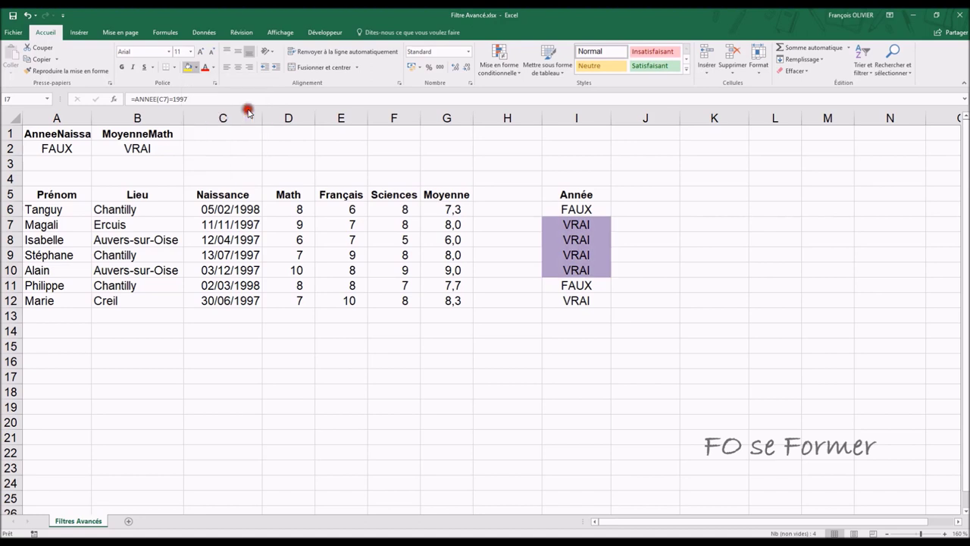
{"action": "left_click", "coordinate": [594, 298]}
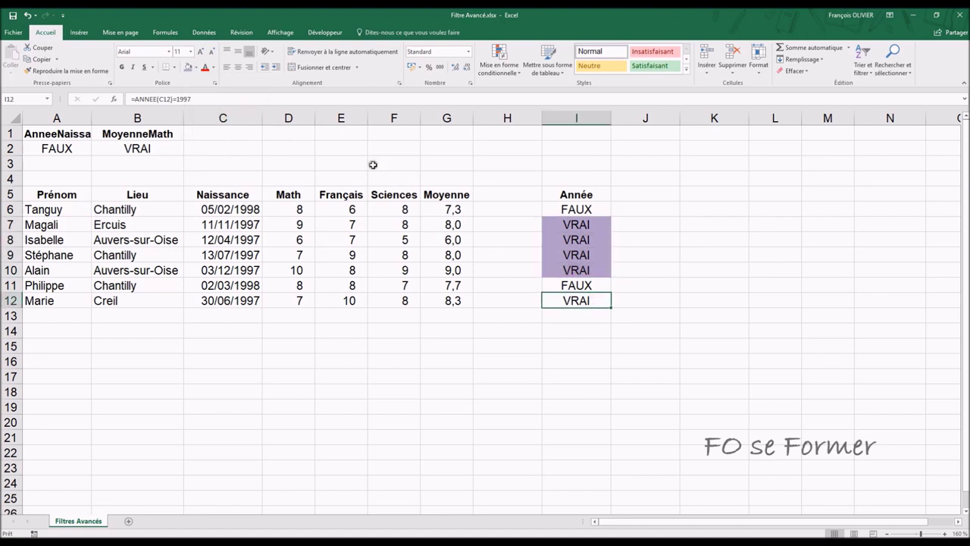
{"action": "left_click", "coordinate": [186, 69]}
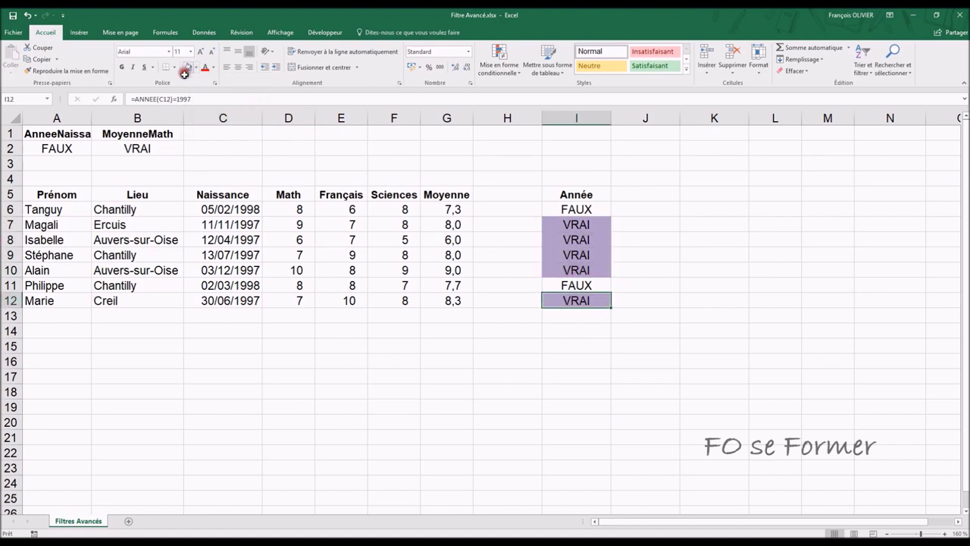
{"action": "left_click", "coordinate": [667, 194]}
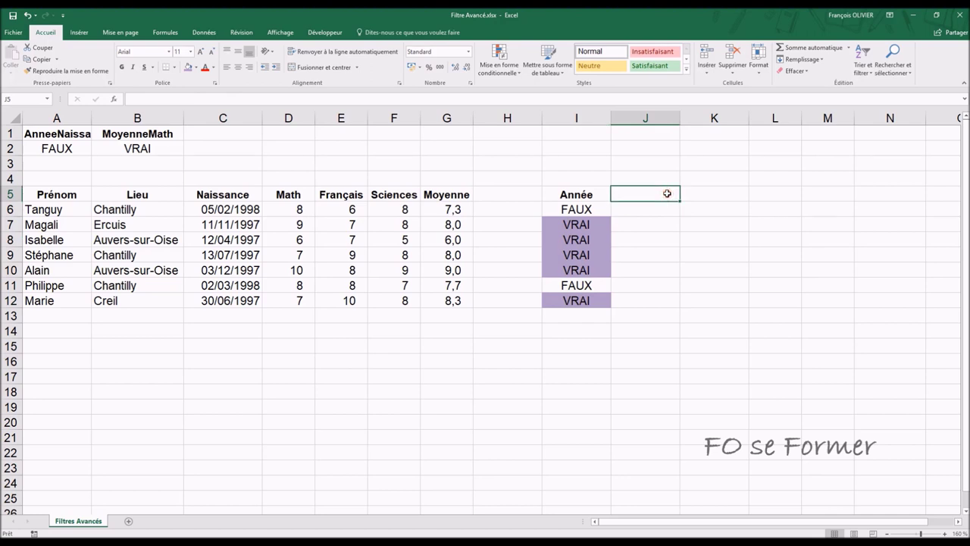
Head J5 'Moyenne' and start J6's formula comparing D6 to the average of D6:D12
{"action": "type", "text": "Moyenne"}
{"action": "key", "text": "Return"}
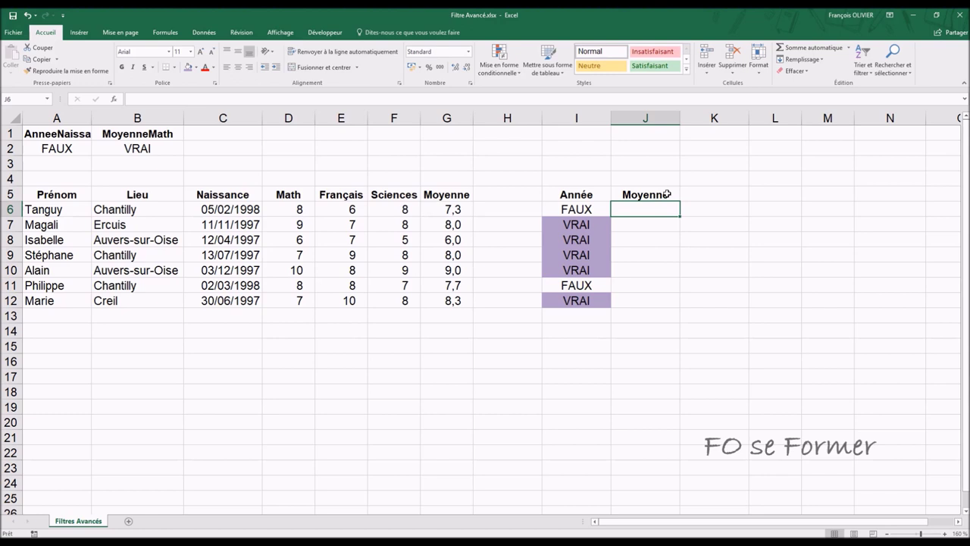
{"action": "type", "text": "="}
{"action": "left_click", "coordinate": [292, 209]}
{"action": "type", "text": ">"}
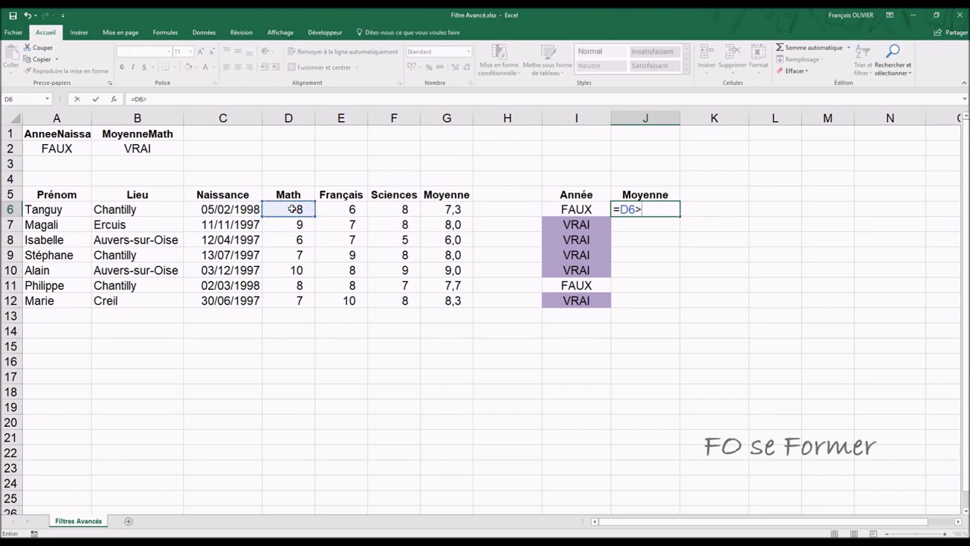
{"action": "type", "text": "moyenne("}
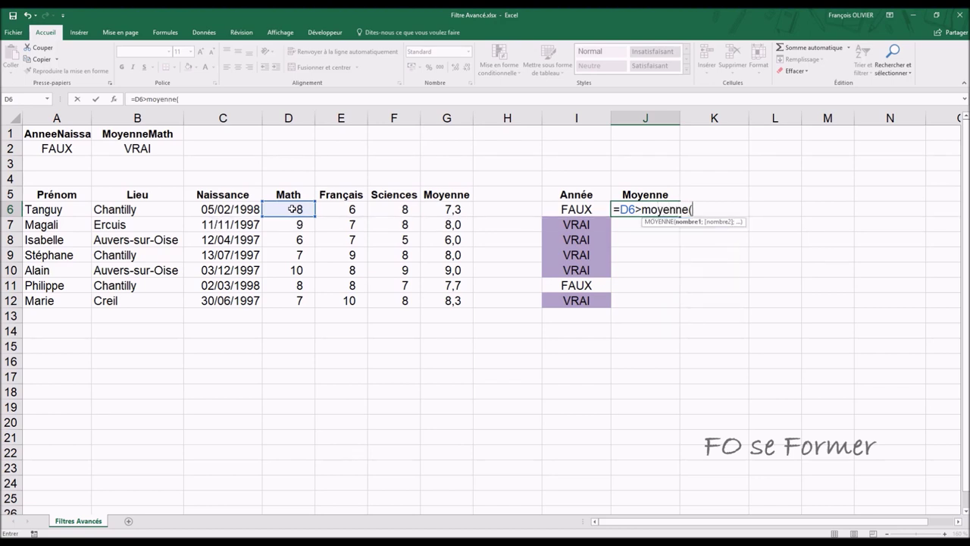
{"action": "left_click_drag", "start_coordinate": [273, 209], "coordinate": [275, 302]}
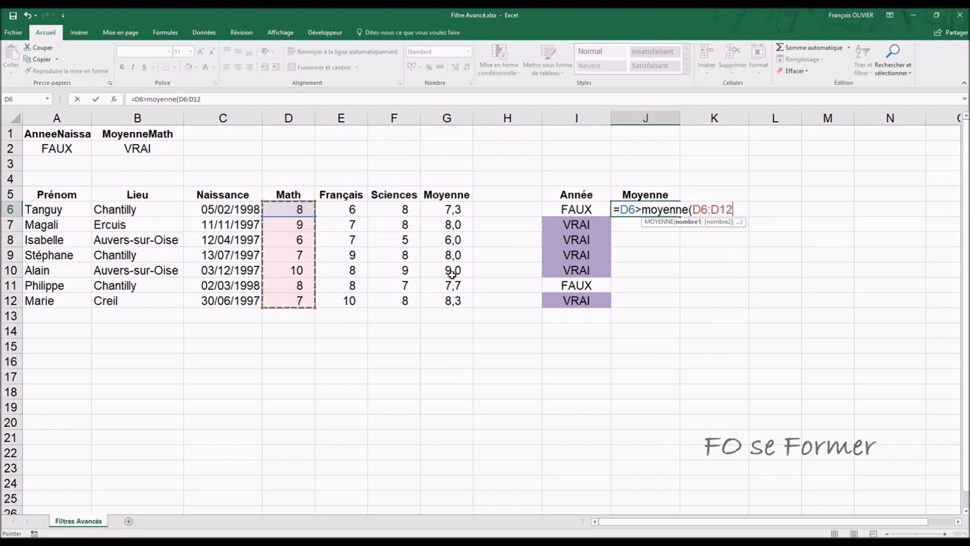
Make the average range absolute and complete =D6>MOYENNE($D$6:$D$12) in J6
{"action": "double_click", "coordinate": [697, 209]}
{"action": "key", "text": "F4"}
{"action": "double_click", "coordinate": [734, 209]}
{"action": "key", "text": "F4"}
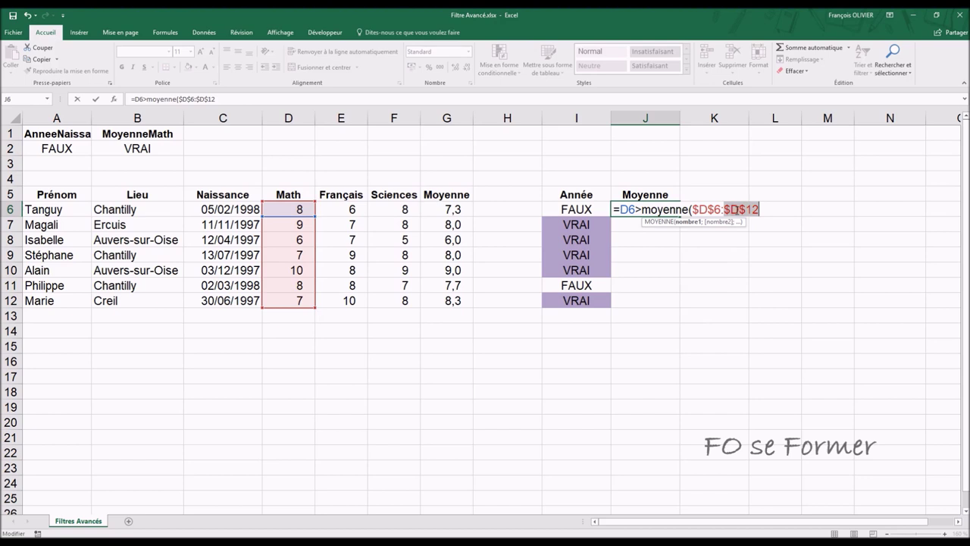
{"action": "left_click", "coordinate": [250, 99]}
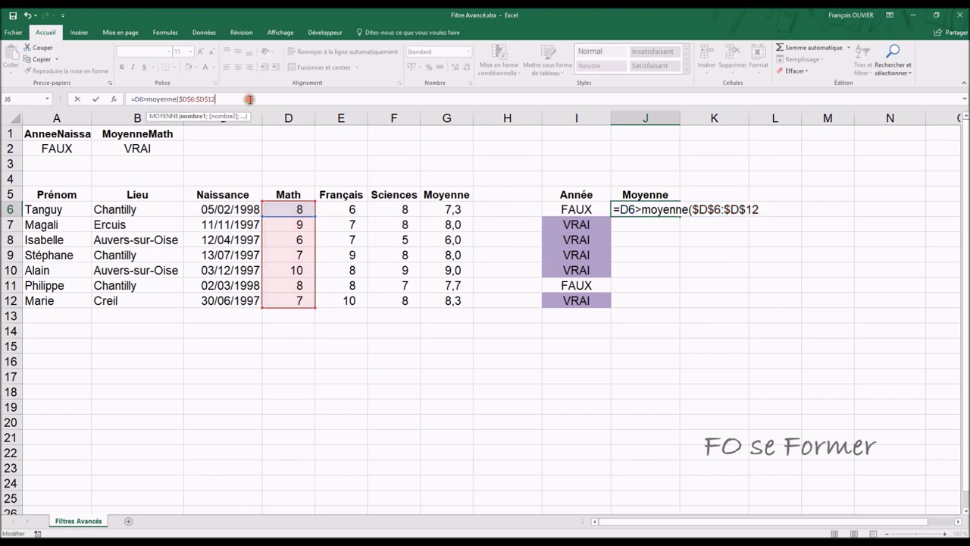
{"action": "type", "text": ")"}
{"action": "key", "text": "Return"}
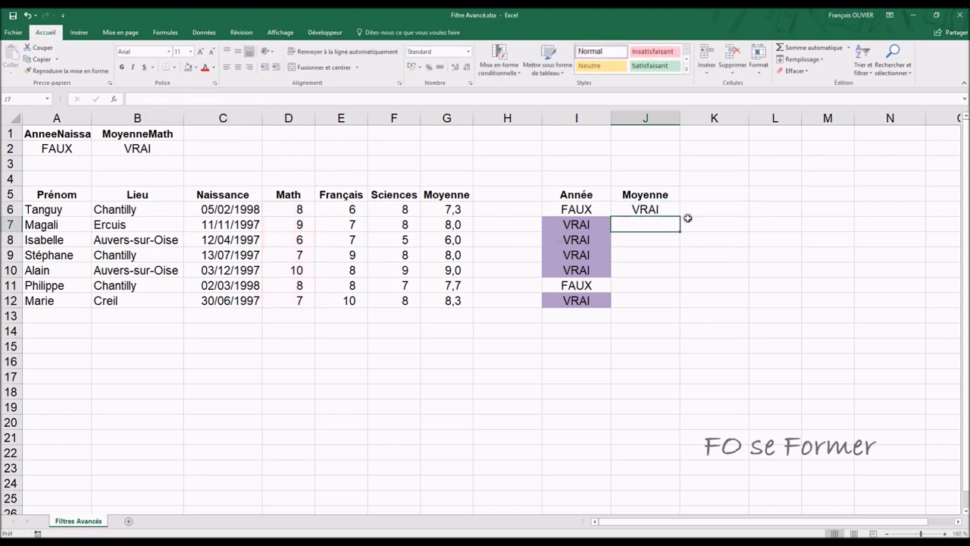
Fill the Moyenne formula down from J6 to J12
{"action": "left_click", "coordinate": [680, 210]}
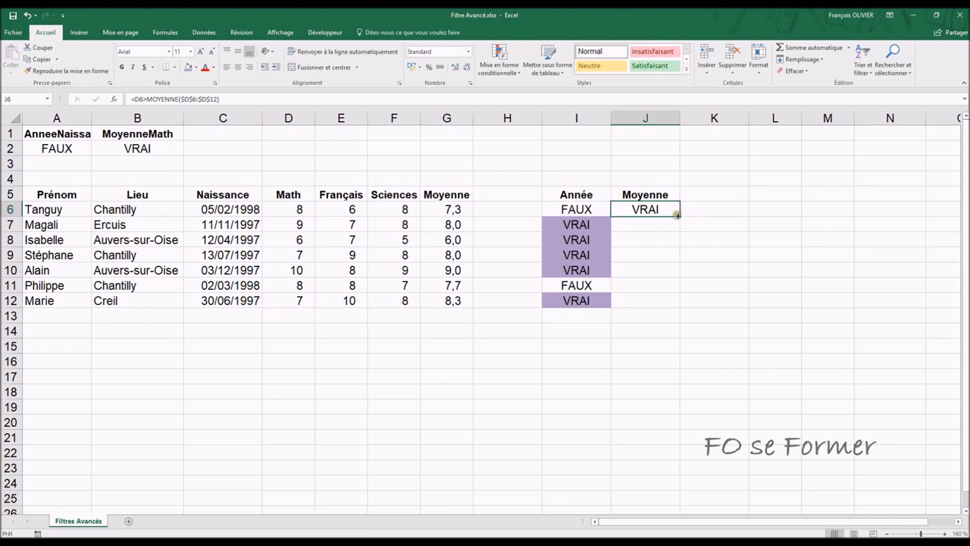
{"action": "double_click", "coordinate": [678, 215]}
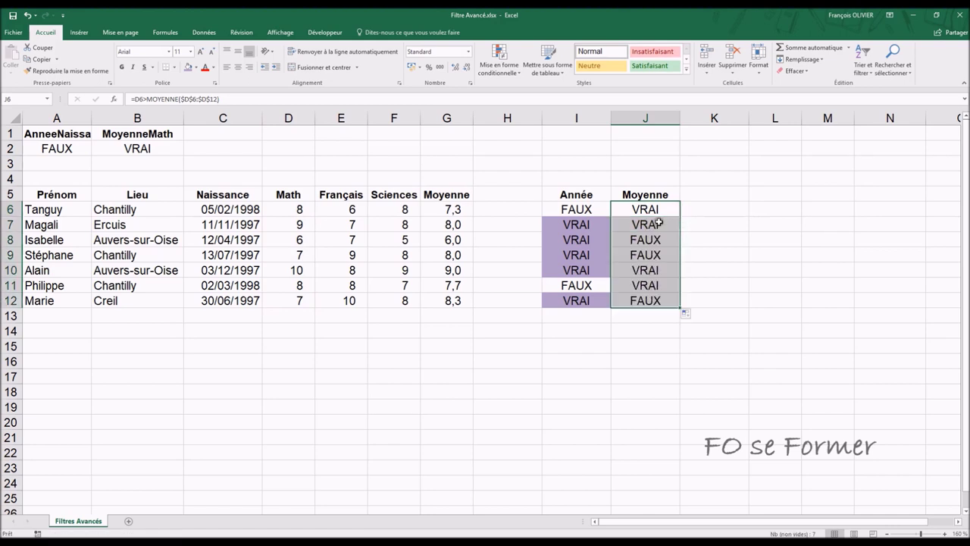
{"action": "left_click_drag", "start_coordinate": [645, 211], "coordinate": [645, 224]}
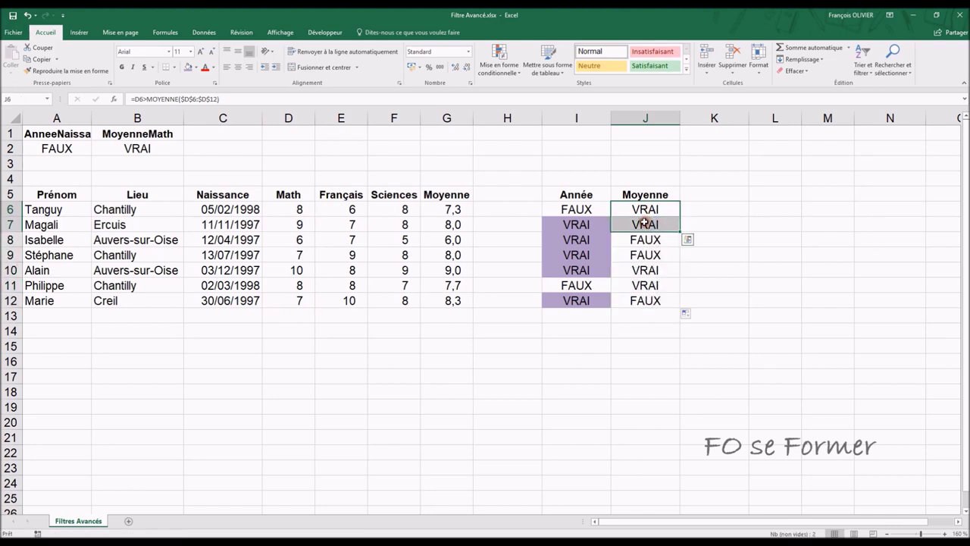
{"action": "left_click", "coordinate": [195, 66]}
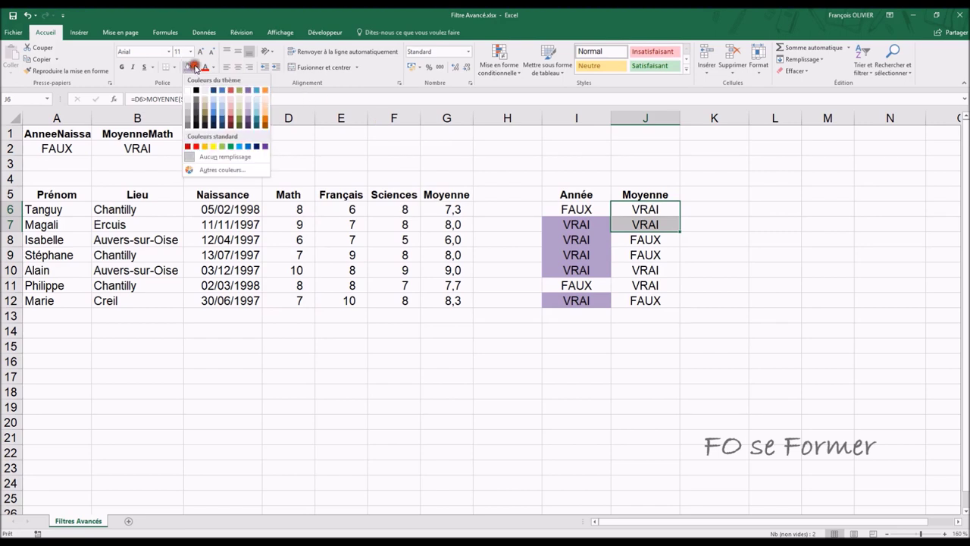
Fill the Moyenne VRAI cells J6:J7 and J10:J11 orange
{"action": "left_click", "coordinate": [267, 114]}
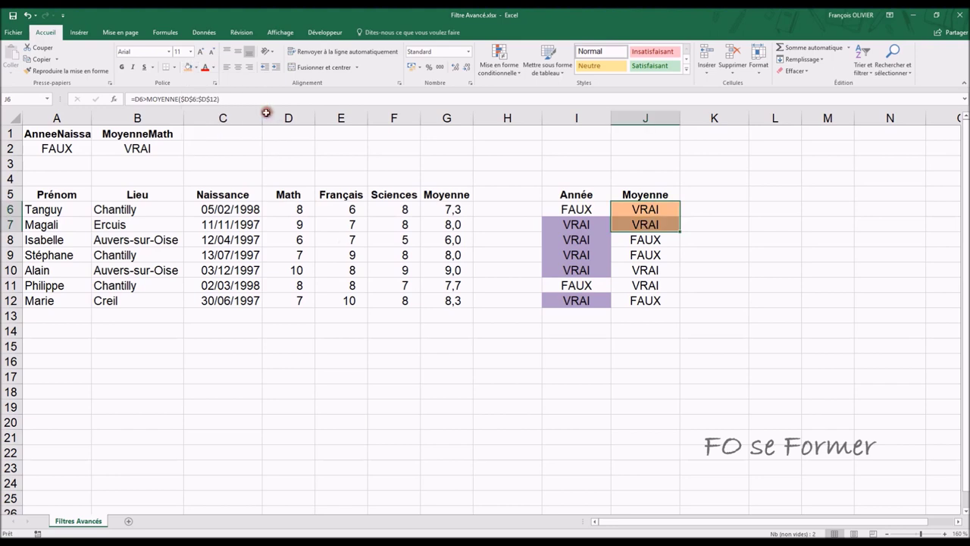
{"action": "left_click", "coordinate": [648, 271]}
{"action": "left_click_drag", "start_coordinate": [648, 270], "coordinate": [648, 286]}
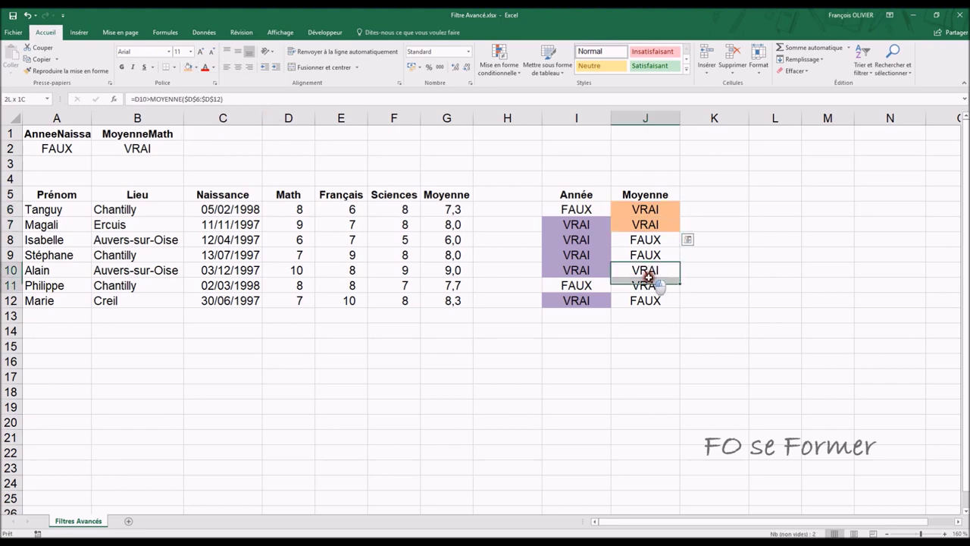
{"action": "left_click", "coordinate": [188, 67]}
{"action": "left_click", "coordinate": [622, 393]}
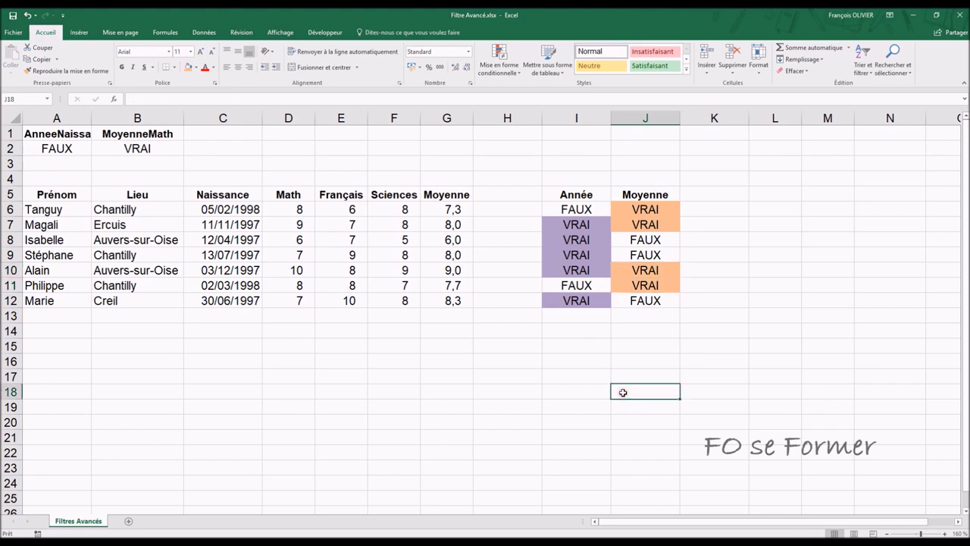
Make the row 7 and row 10 results in I:J bold and red
{"action": "left_click", "coordinate": [582, 225]}
{"action": "left_click_drag", "start_coordinate": [607, 222], "coordinate": [629, 225]}
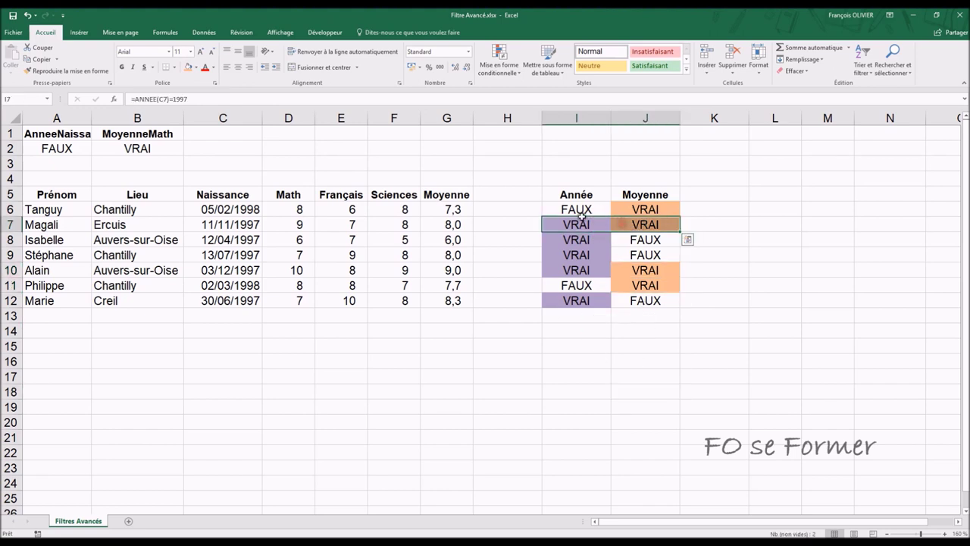
{"action": "left_click", "coordinate": [205, 68]}
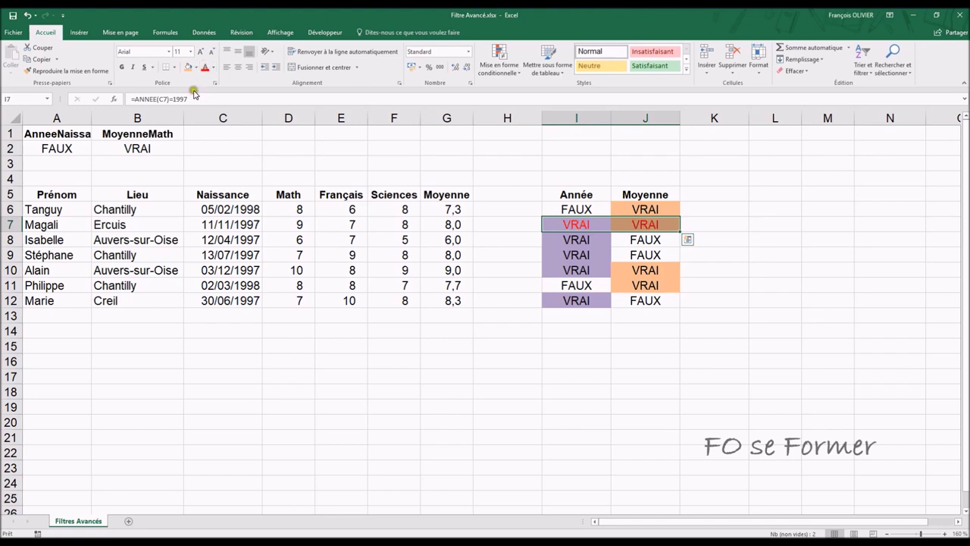
{"action": "left_click", "coordinate": [120, 68]}
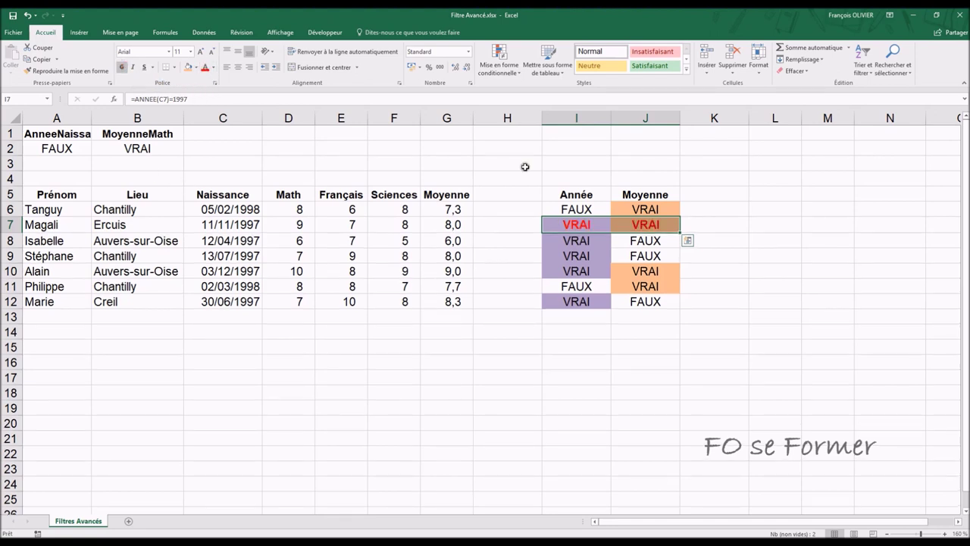
{"action": "left_click_drag", "start_coordinate": [574, 264], "coordinate": [629, 267]}
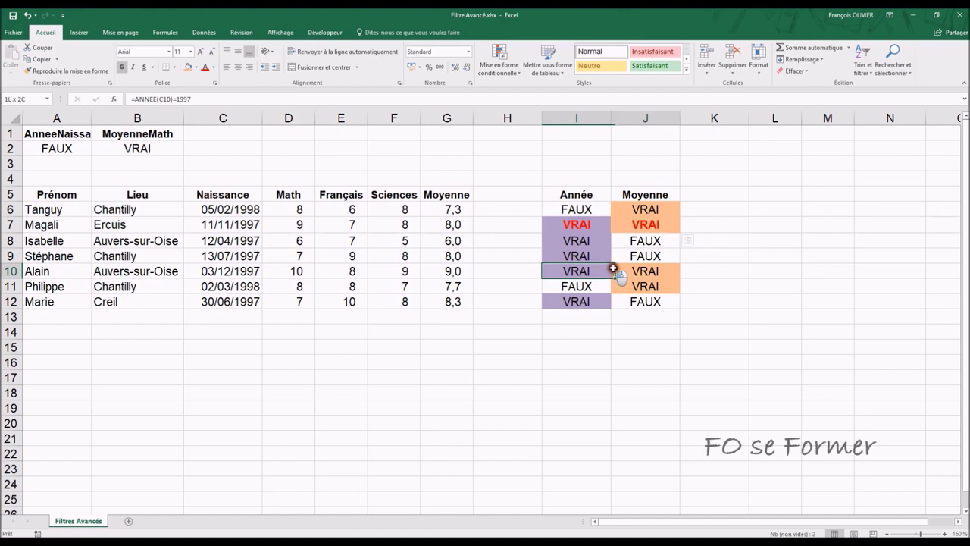
{"action": "left_click", "coordinate": [122, 68]}
{"action": "left_click", "coordinate": [205, 70]}
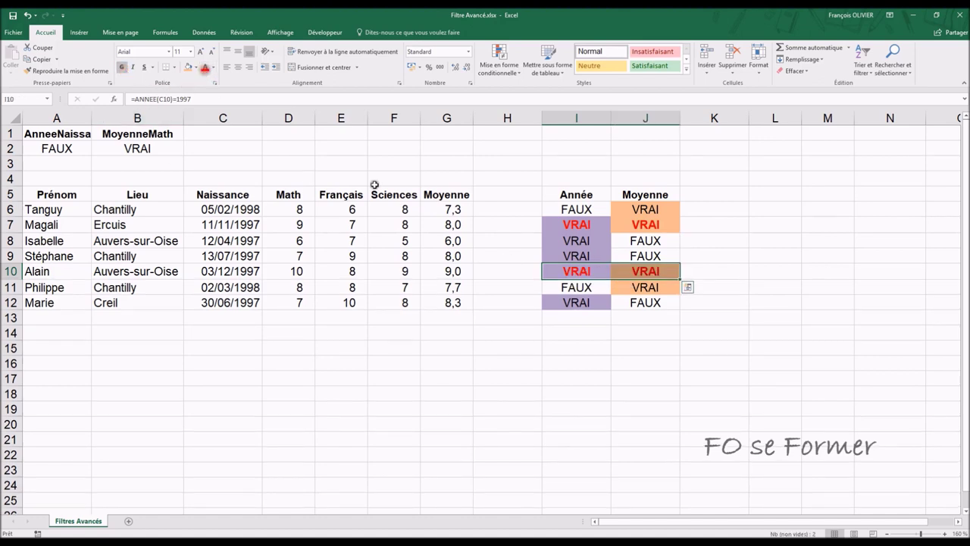
{"action": "left_click", "coordinate": [496, 372]}
{"action": "left_click", "coordinate": [317, 239]}
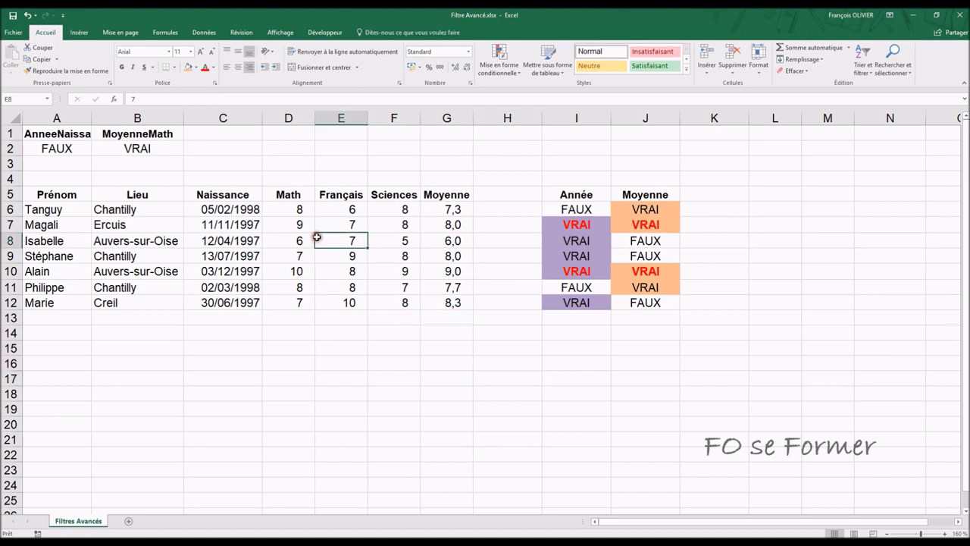
Run Advanced Filter in place with A1:B2 as criteria, leaving only rows 7 and 10
{"action": "left_click", "coordinate": [204, 31]}
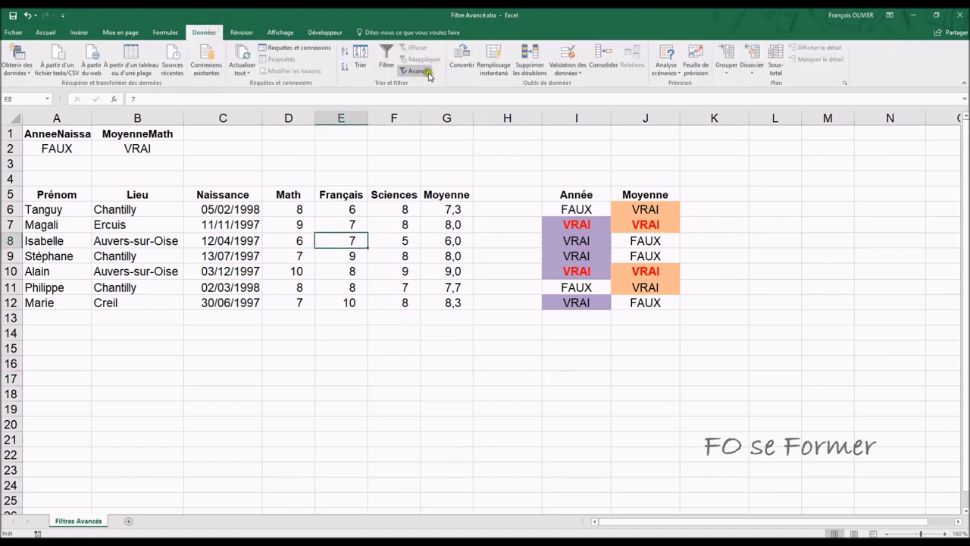
{"action": "left_click", "coordinate": [419, 72]}
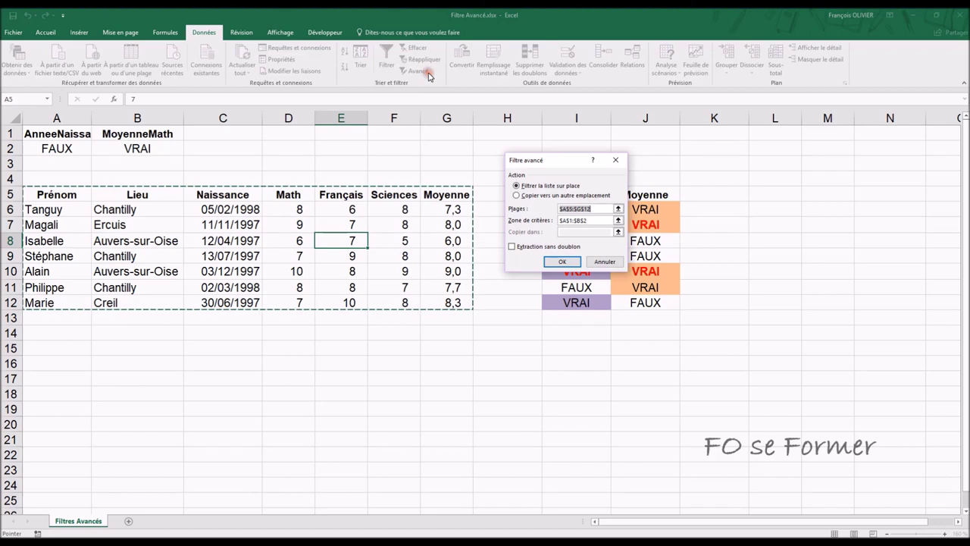
{"action": "left_click", "coordinate": [588, 222]}
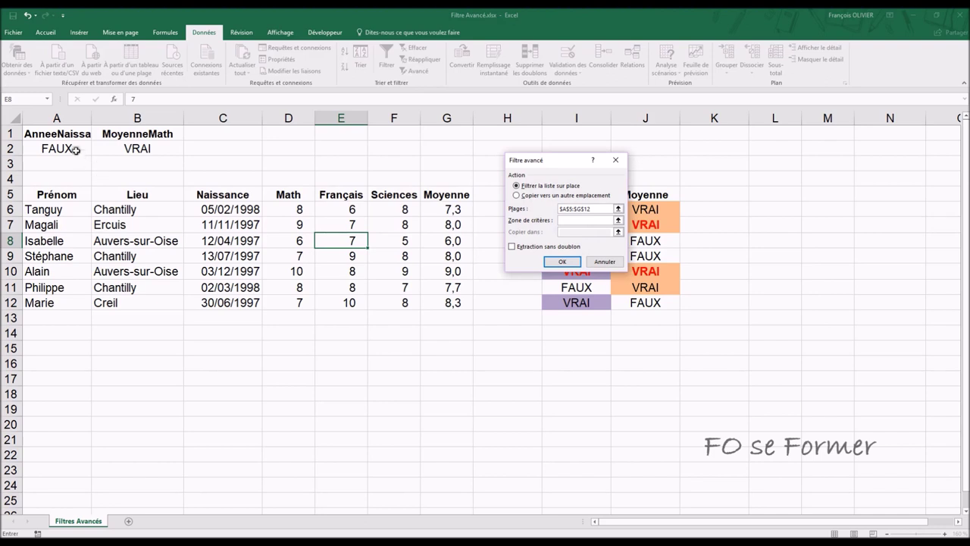
{"action": "left_click_drag", "start_coordinate": [70, 134], "coordinate": [116, 150]}
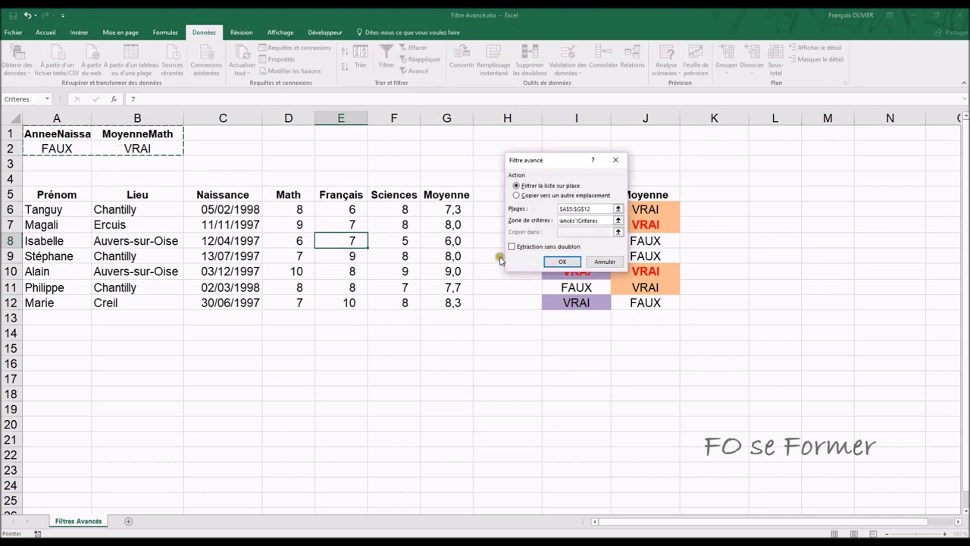
{"action": "left_click", "coordinate": [549, 262]}
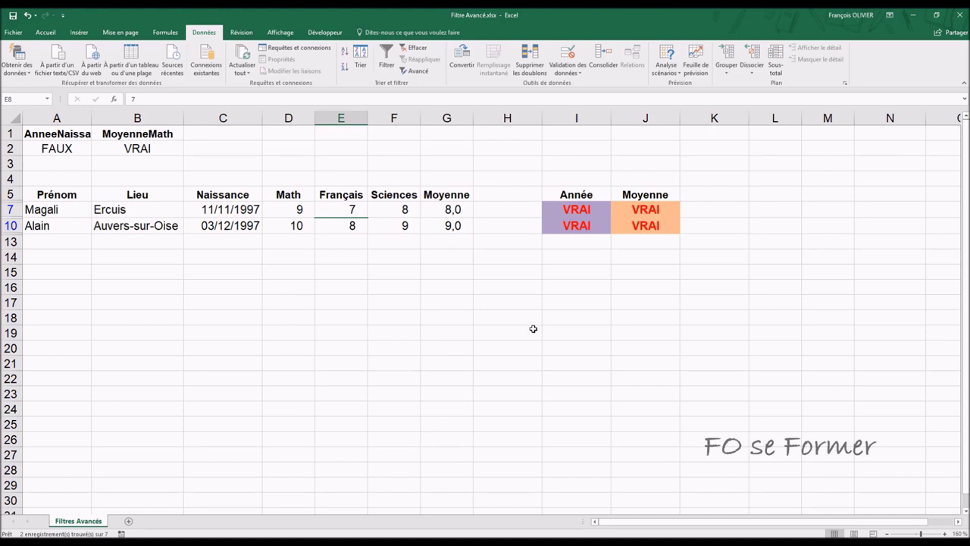
{"action": "left_click", "coordinate": [574, 122]}
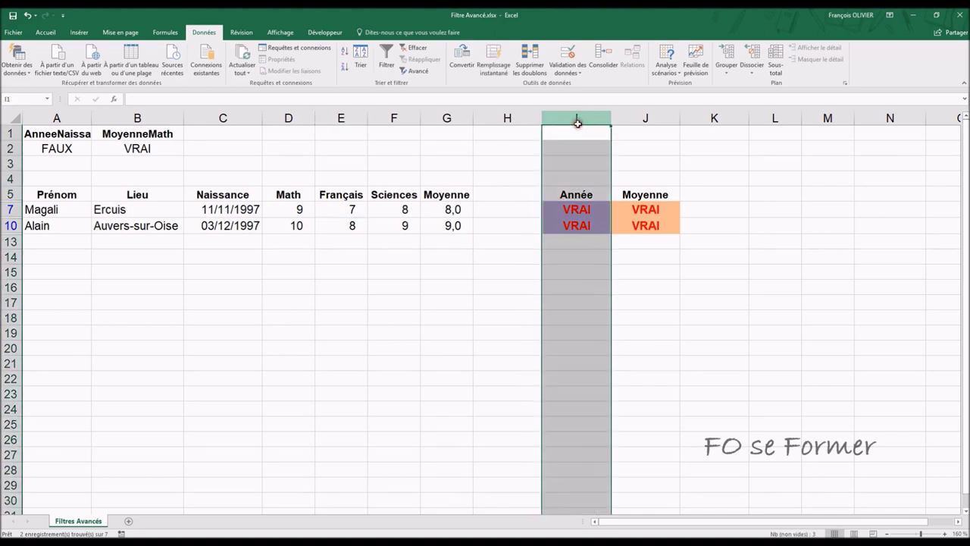
Clear the filter to show all seven students and delete helper columns I:J (Année, Moyenne)
{"action": "left_click", "coordinate": [419, 47]}
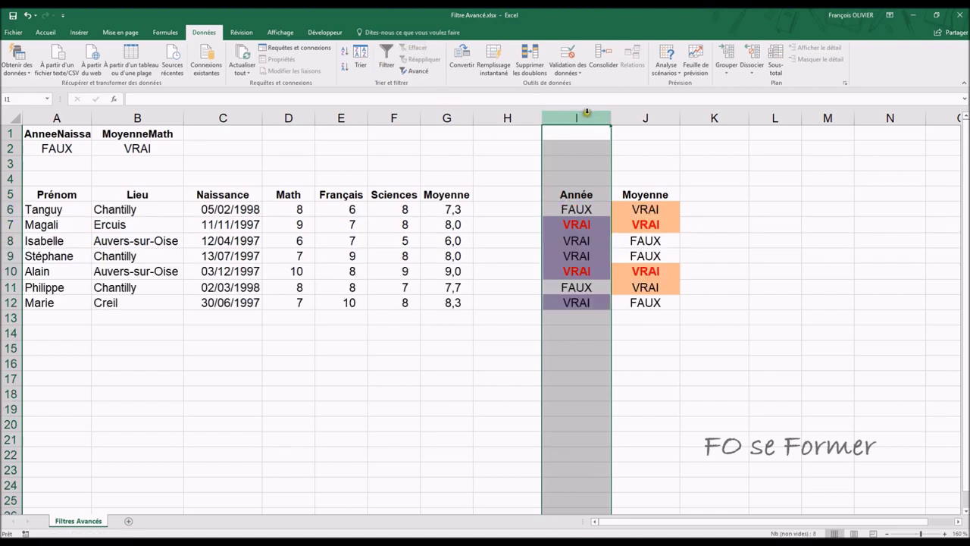
{"action": "left_click_drag", "start_coordinate": [588, 113], "coordinate": [614, 109]}
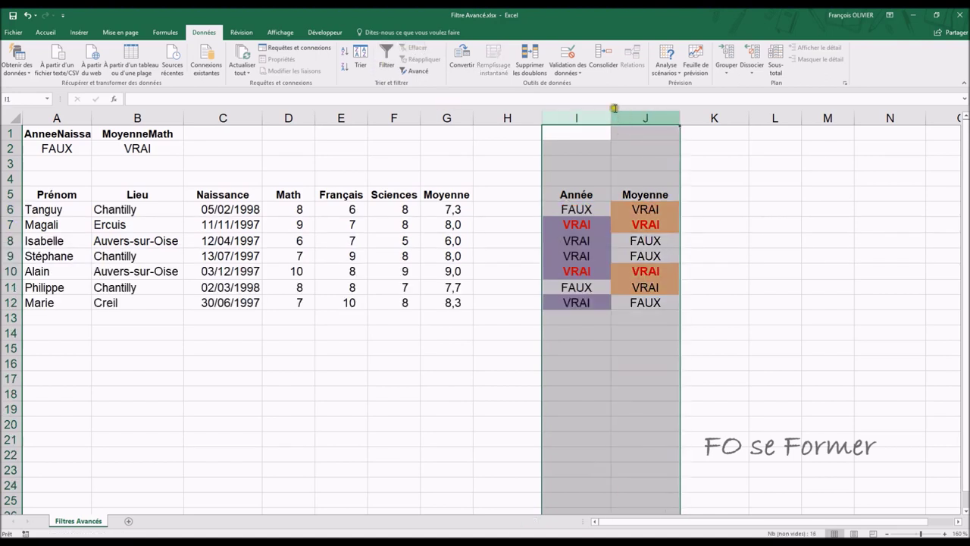
{"action": "key", "text": "ctrl+minus"}
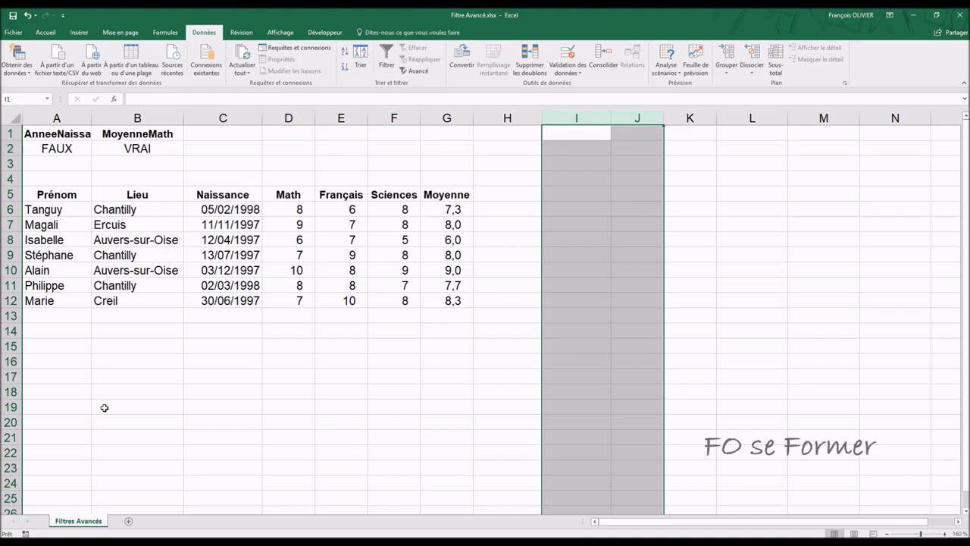
{"action": "left_click", "coordinate": [220, 241]}
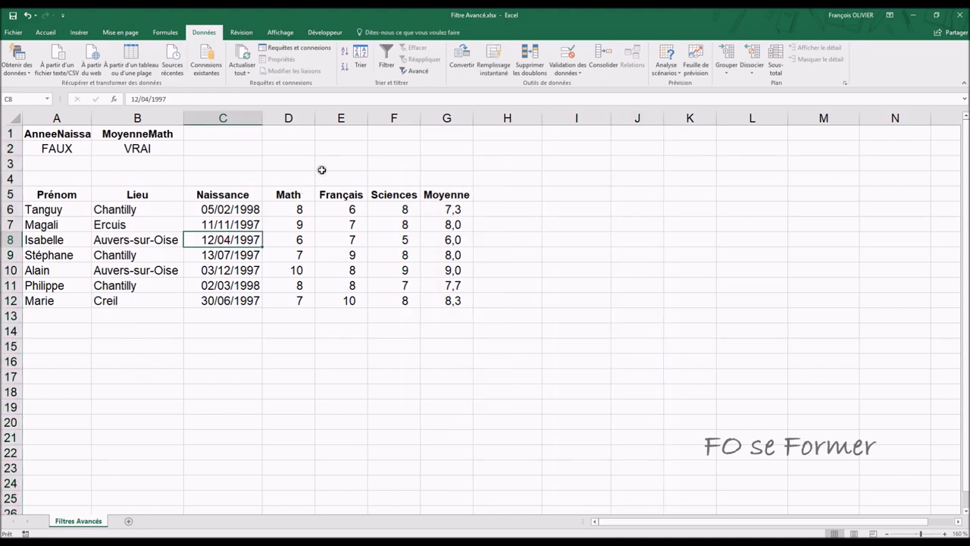
In Advanced Filter, choose copying to another location with cell A16 as the destination
{"action": "left_click", "coordinate": [416, 72]}
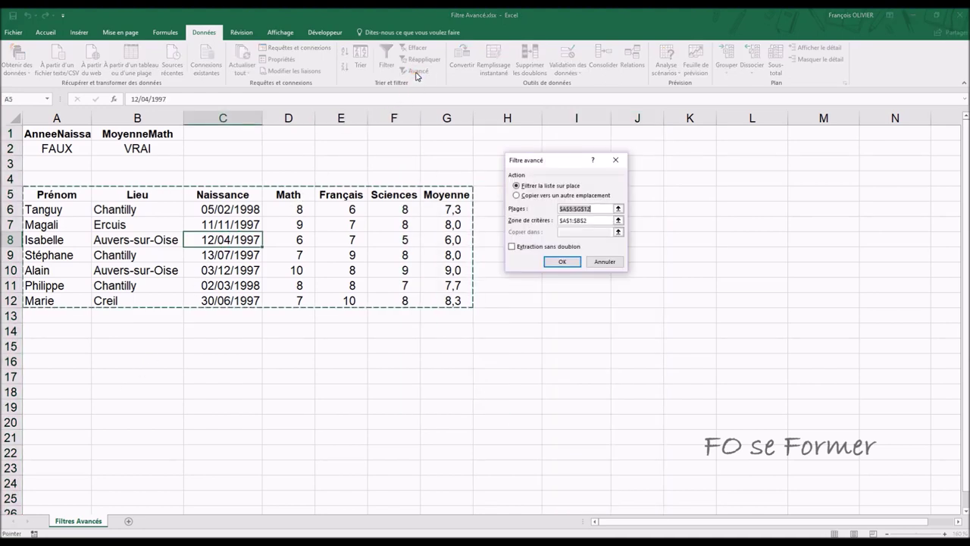
{"action": "left_click", "coordinate": [517, 196]}
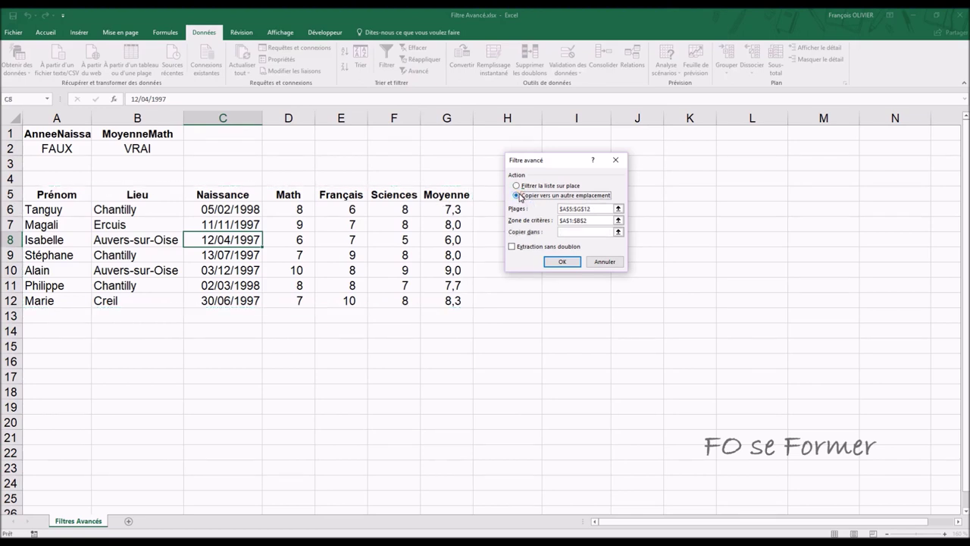
{"action": "left_click", "coordinate": [582, 219]}
{"action": "left_click", "coordinate": [581, 232]}
{"action": "left_click", "coordinate": [63, 363]}
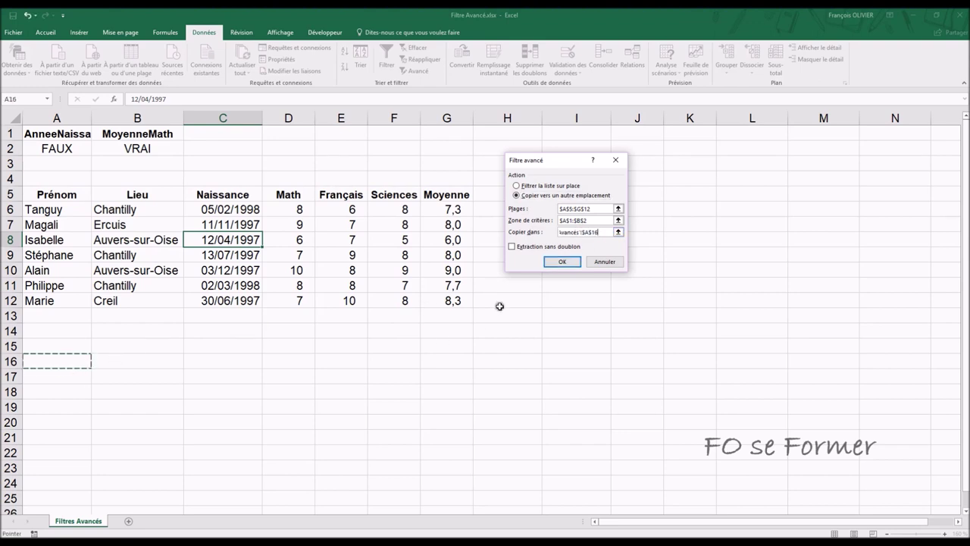
{"action": "left_click", "coordinate": [539, 260]}
Pick the Criteres criteria range, re-enter A16, copy the matches, and select rows 16–18
{"action": "left_click", "coordinate": [580, 220]}
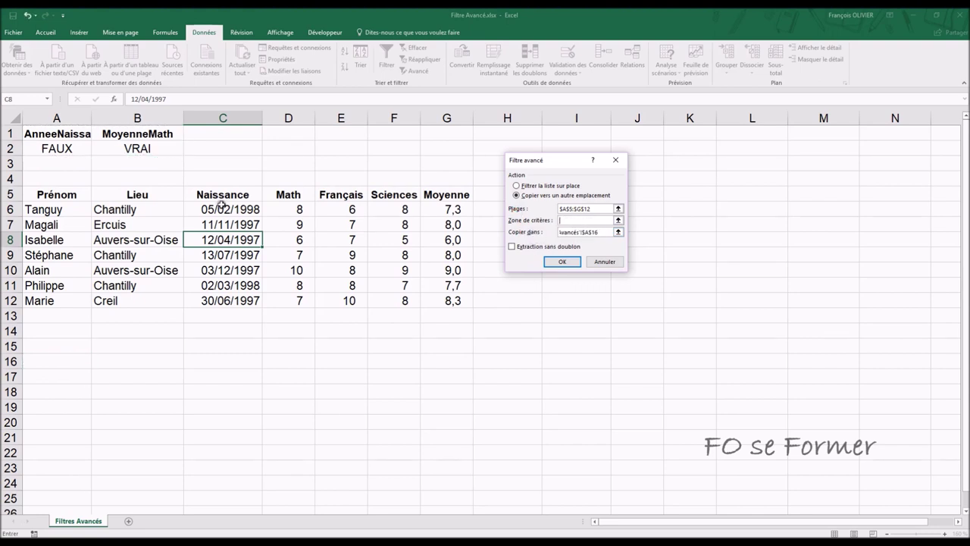
{"action": "left_click", "coordinate": [70, 133]}
{"action": "left_click_drag", "start_coordinate": [71, 134], "coordinate": [136, 148]}
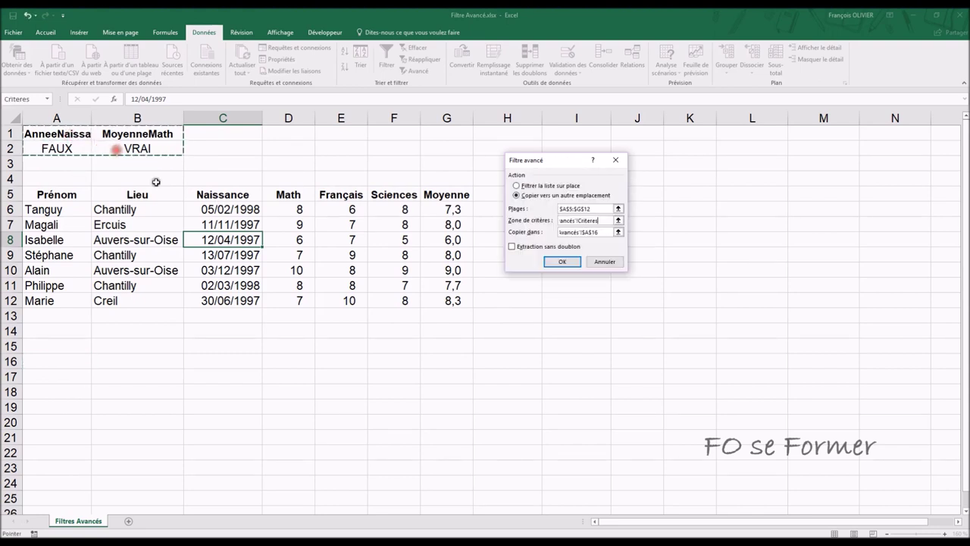
{"action": "left_click", "coordinate": [531, 261]}
{"action": "left_click", "coordinate": [569, 233]}
{"action": "key", "text": "Delete"}
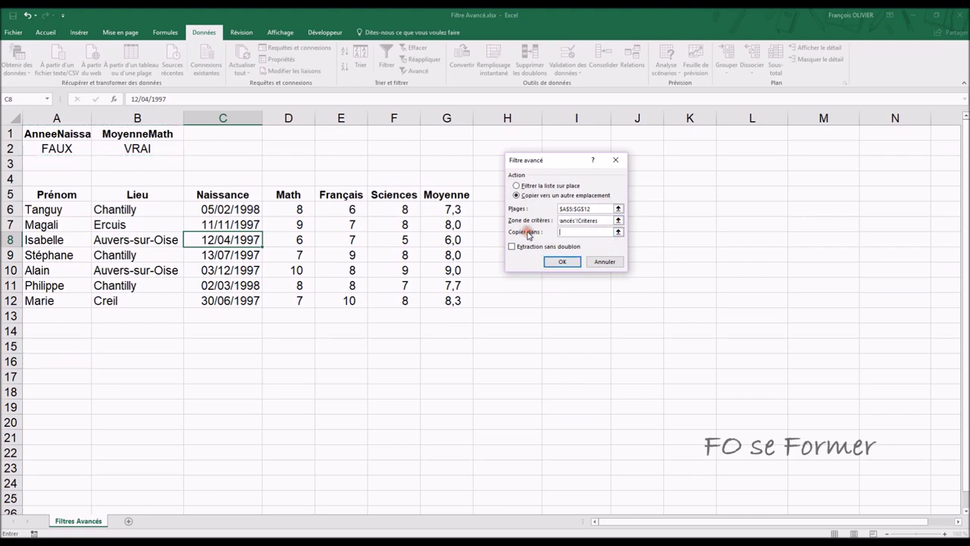
{"action": "left_click", "coordinate": [45, 357]}
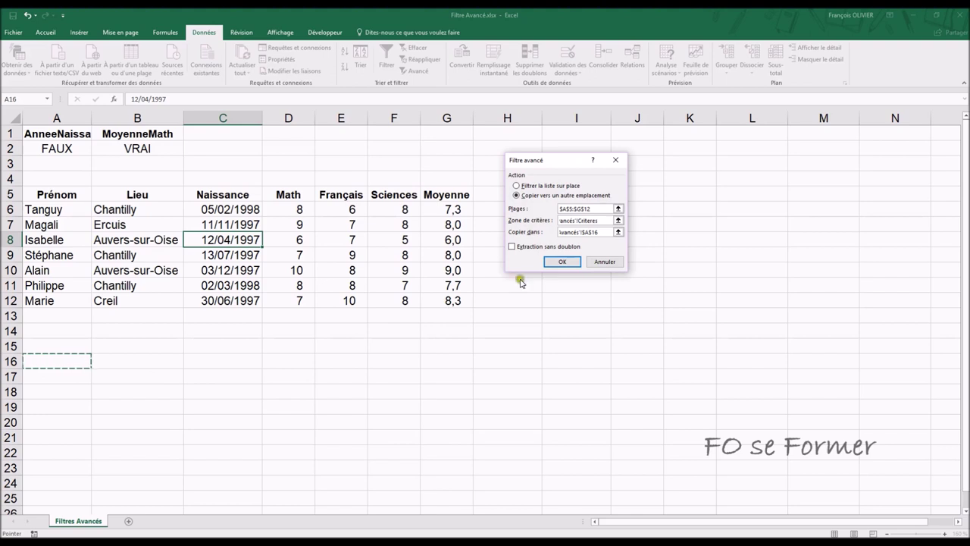
{"action": "left_click", "coordinate": [568, 263]}
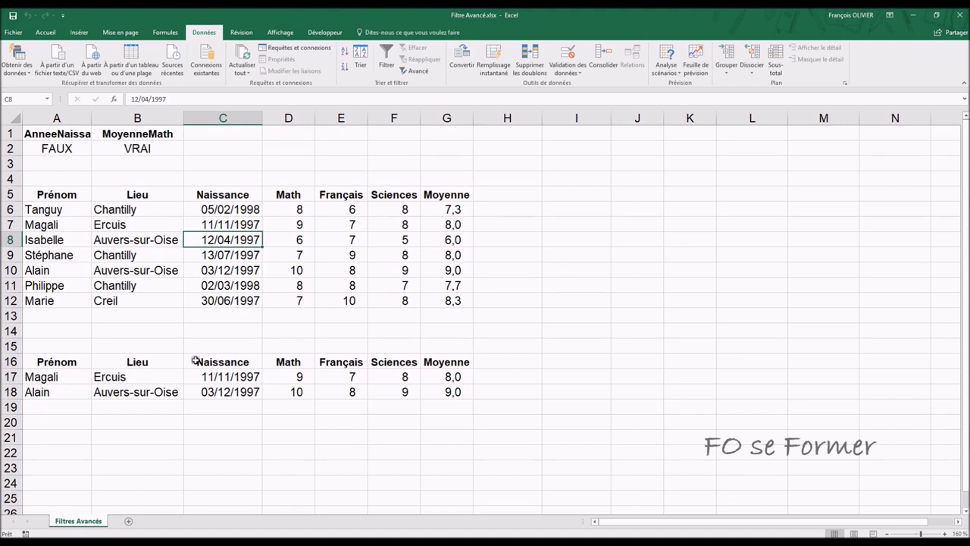
{"action": "left_click", "coordinate": [7, 360]}
{"action": "left_click_drag", "start_coordinate": [7, 360], "coordinate": [8, 392]}
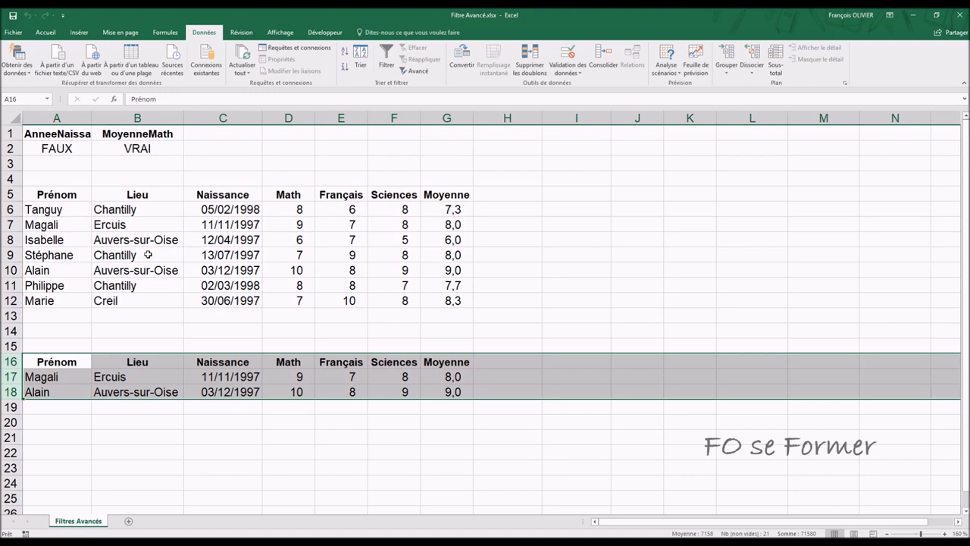
Erase the copied rows 16–18 and add a blank Feuil1 sheet
{"action": "key", "text": "Delete"}
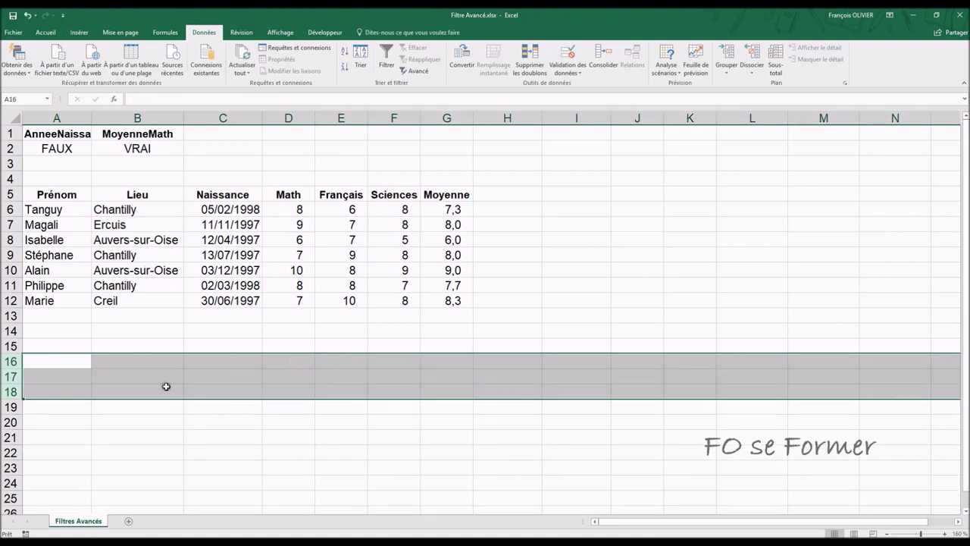
{"action": "left_click", "coordinate": [197, 333]}
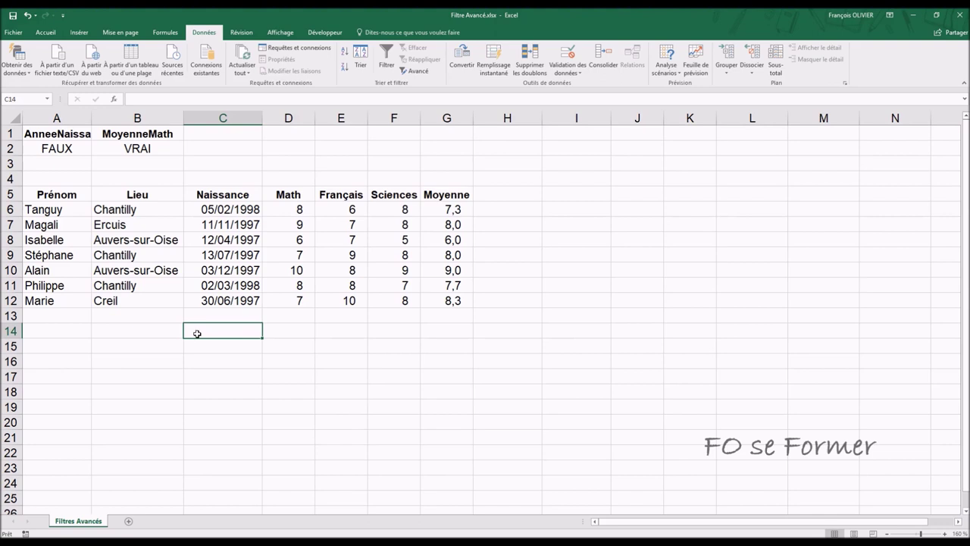
{"action": "left_click", "coordinate": [131, 521]}
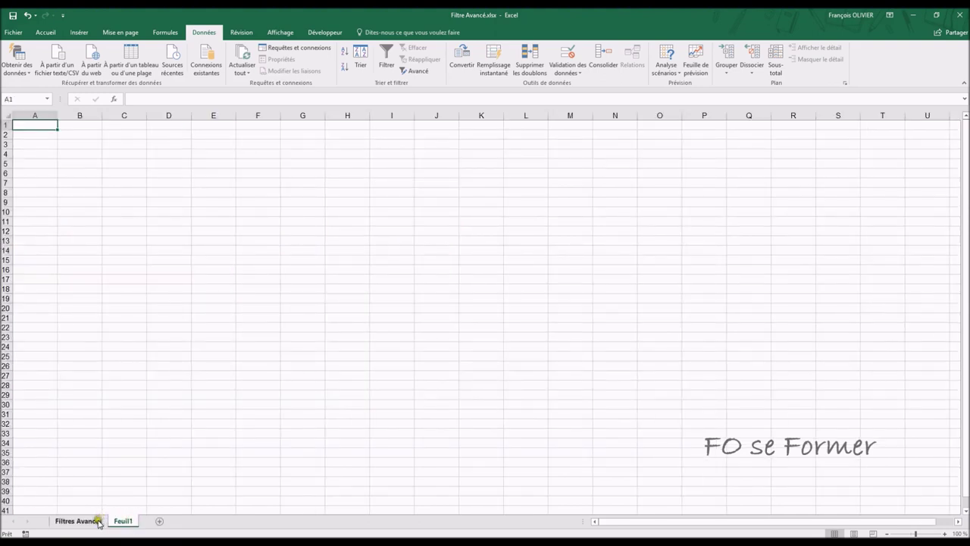
Return to Filtres Avancés and reopen Advanced Filter from inside the student table
{"action": "left_click", "coordinate": [97, 521]}
{"action": "left_click", "coordinate": [250, 256]}
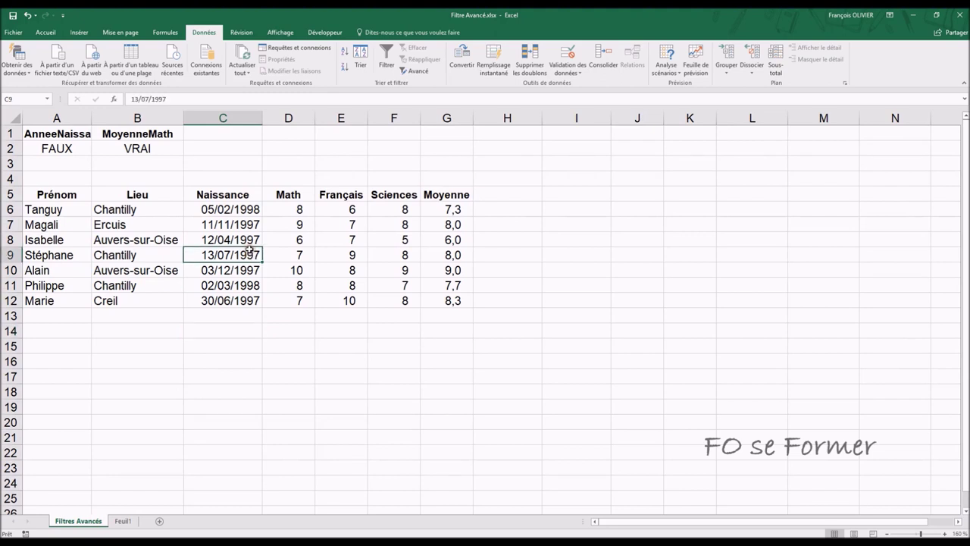
{"action": "left_click", "coordinate": [417, 71]}
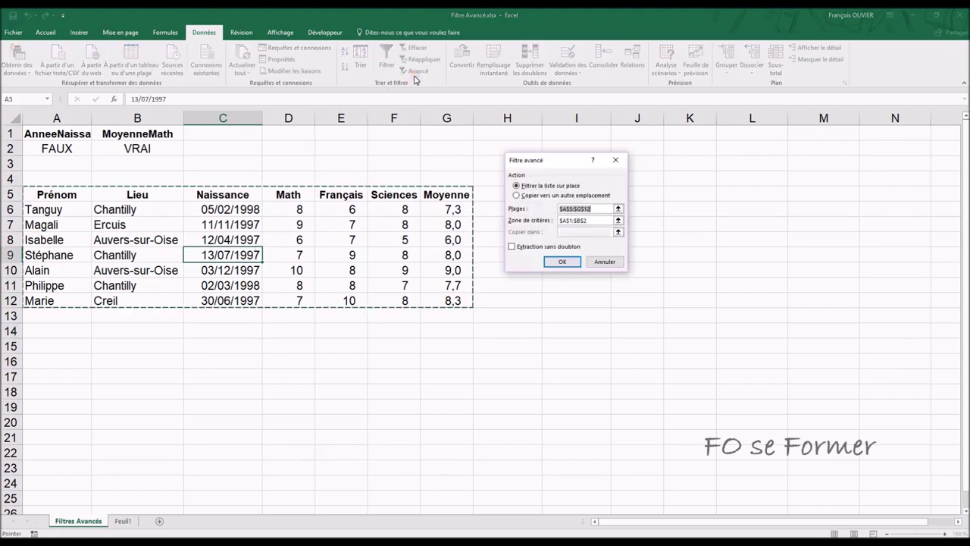
{"action": "left_click", "coordinate": [517, 195]}
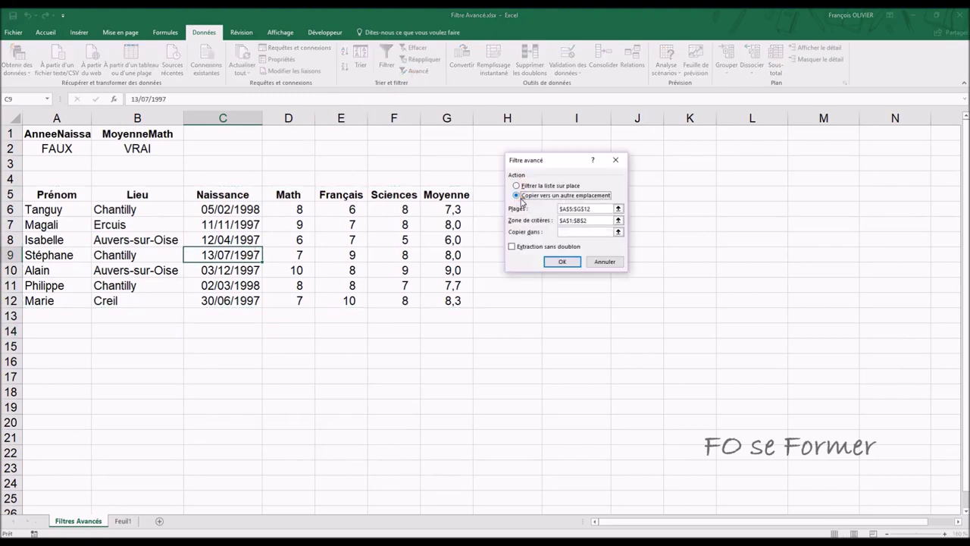
{"action": "left_click_drag", "start_coordinate": [588, 220], "coordinate": [546, 220]}
{"action": "key", "text": "BackSpace"}
{"action": "left_click_drag", "start_coordinate": [85, 133], "coordinate": [115, 147]}
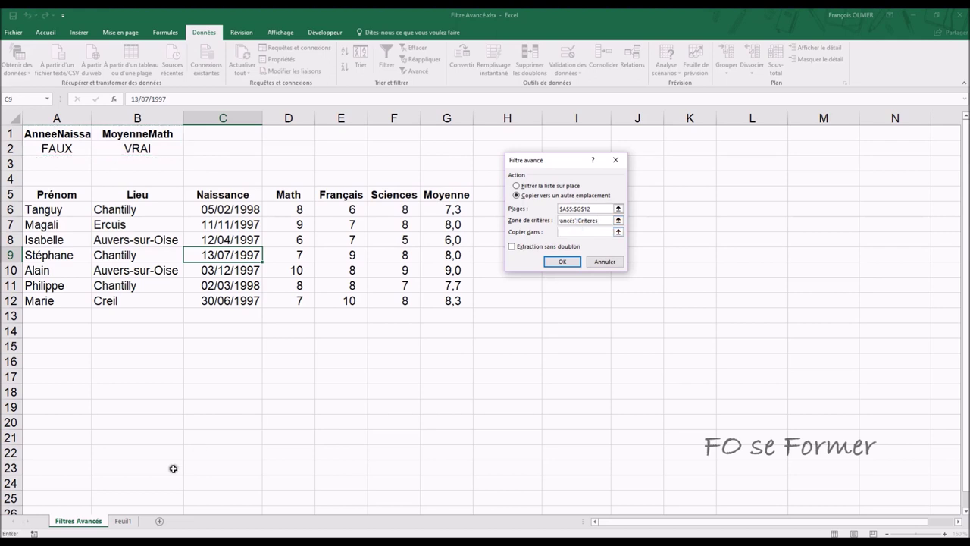
{"action": "left_click", "coordinate": [123, 521]}
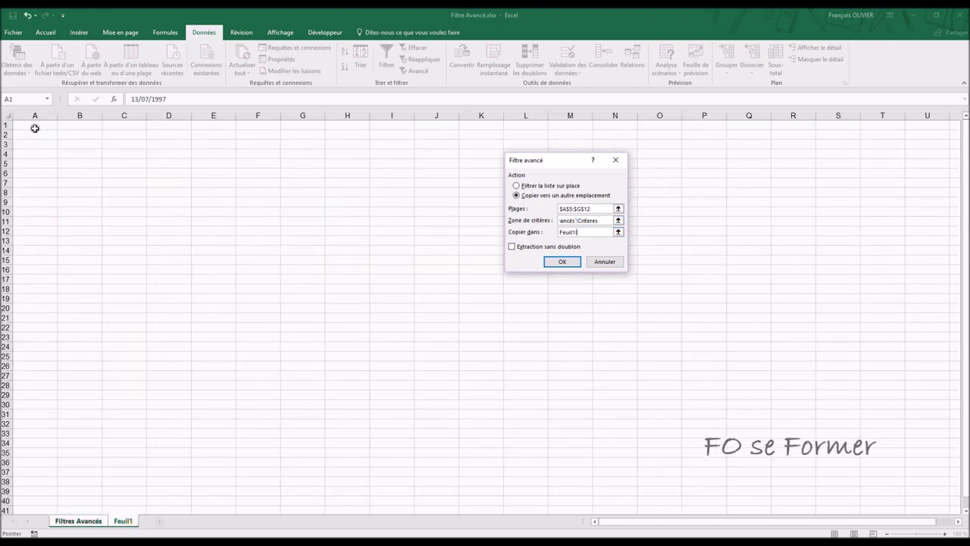
{"action": "left_click", "coordinate": [35, 126]}
{"action": "left_click", "coordinate": [561, 261]}
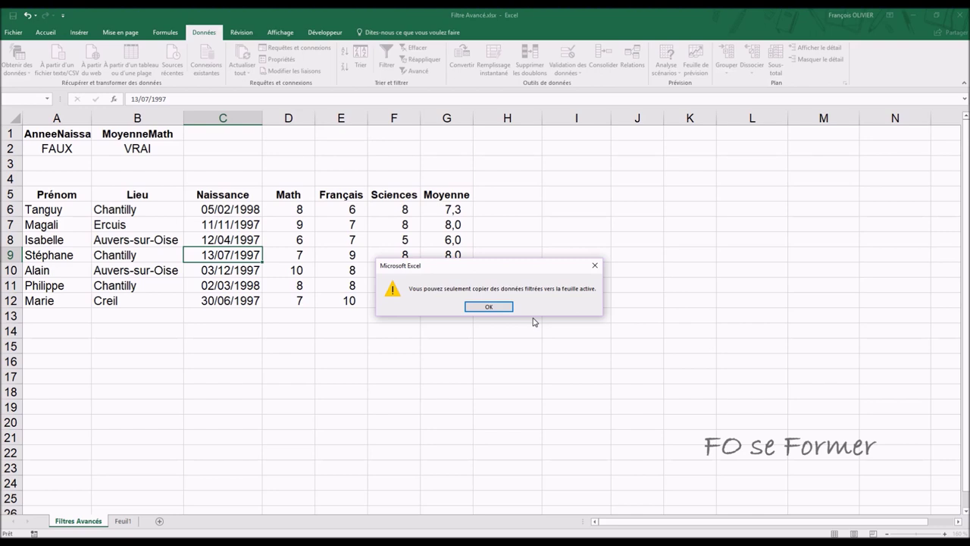
{"action": "left_click", "coordinate": [508, 307]}
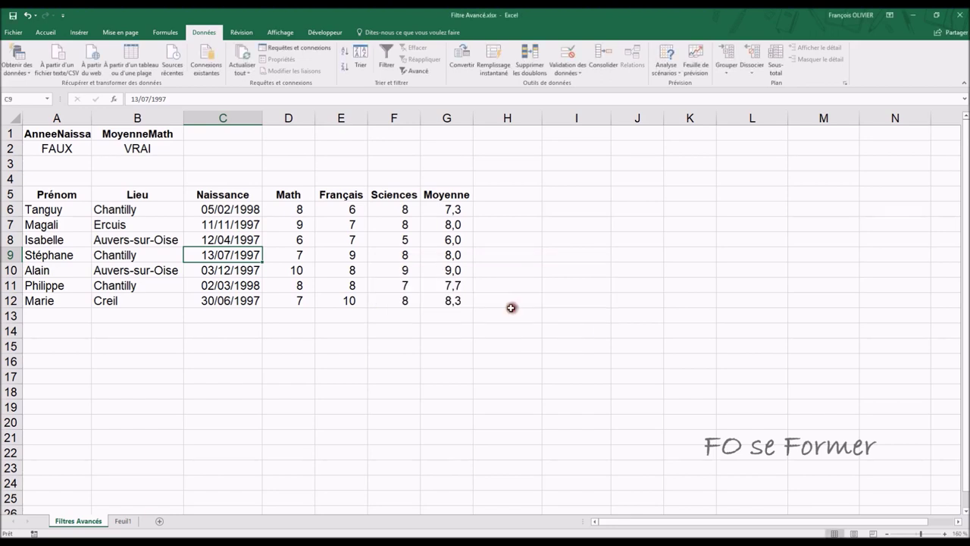
From Feuil1 cell C4, start an Advanced Filter copy with list range A5:G12
{"action": "left_click", "coordinate": [135, 523]}
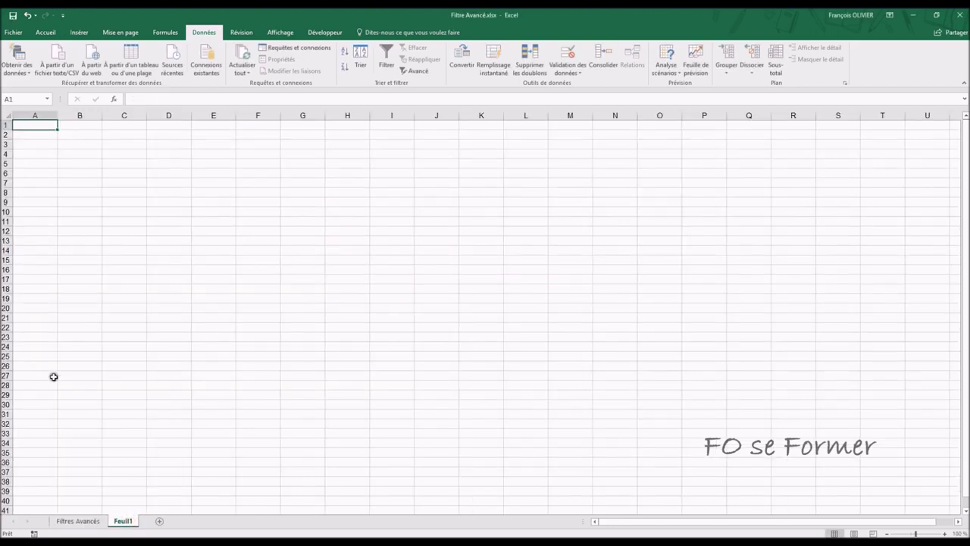
{"action": "left_click", "coordinate": [111, 152]}
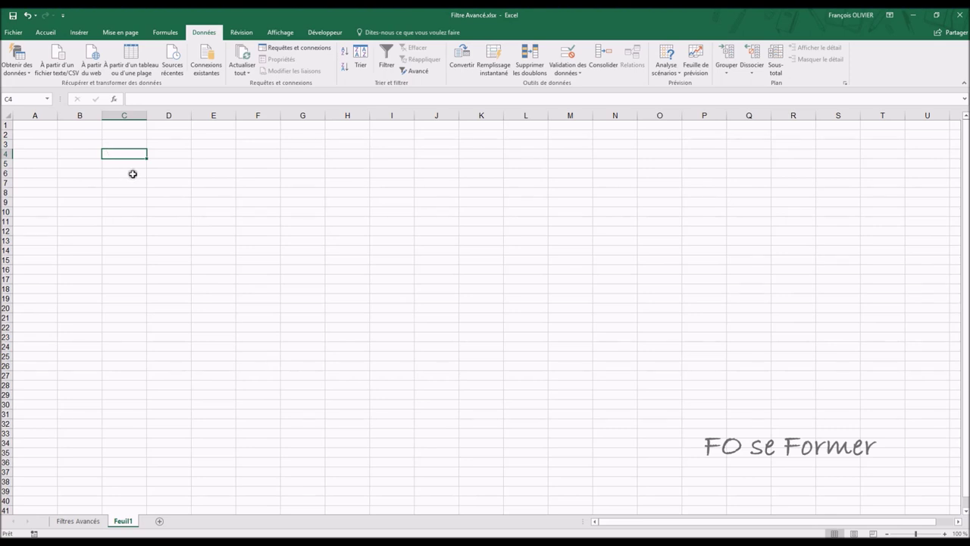
{"action": "left_click", "coordinate": [415, 69]}
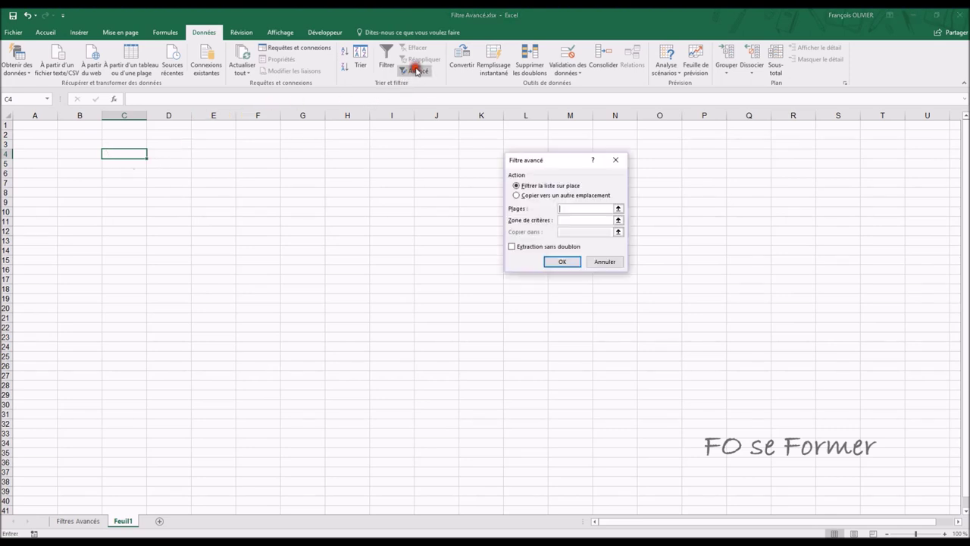
{"action": "left_click", "coordinate": [556, 196]}
{"action": "left_click", "coordinate": [567, 207]}
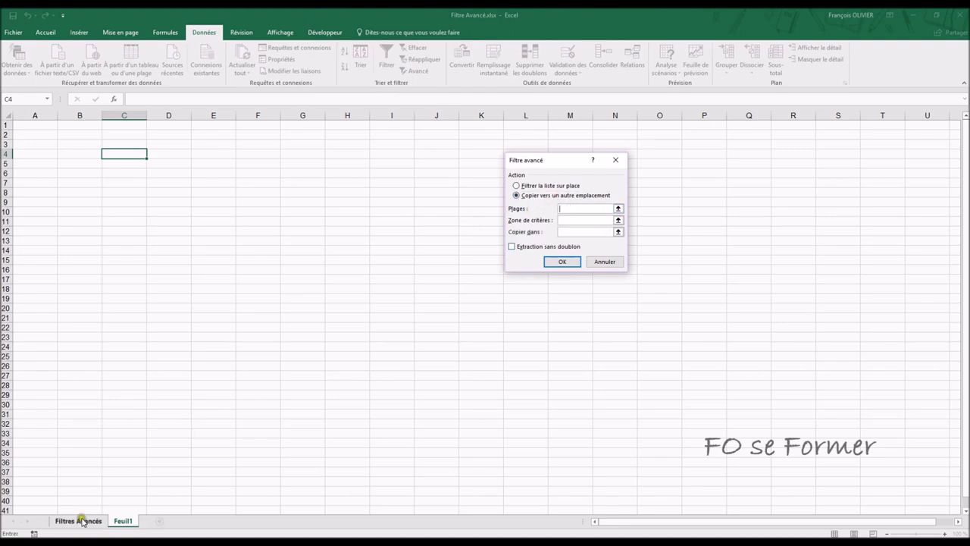
{"action": "left_click", "coordinate": [82, 518]}
{"action": "left_click_drag", "start_coordinate": [82, 190], "coordinate": [430, 303]}
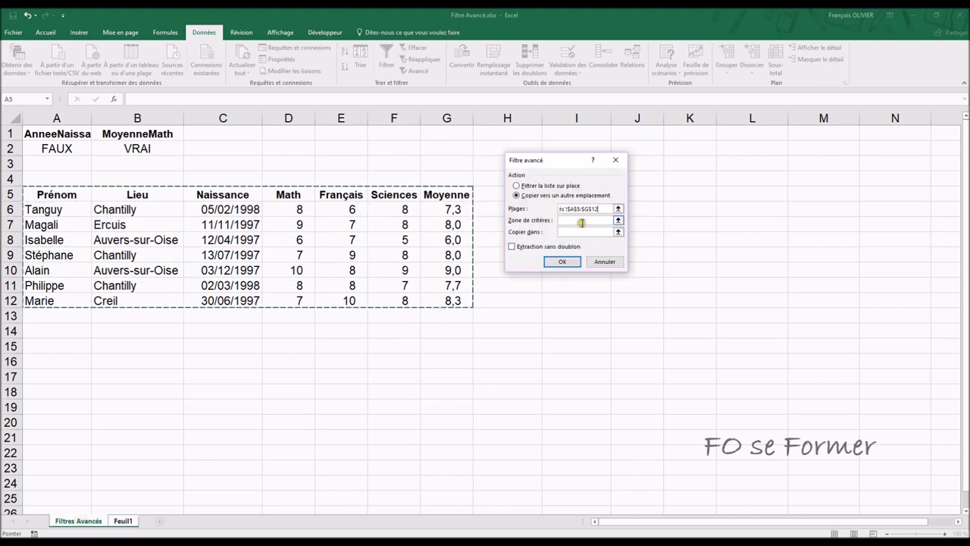
Set criteria A1:B2 and destination Feuil1!C4, copying Magali and Alain into C4:I6
{"action": "left_click", "coordinate": [582, 221]}
{"action": "left_click", "coordinate": [90, 522]}
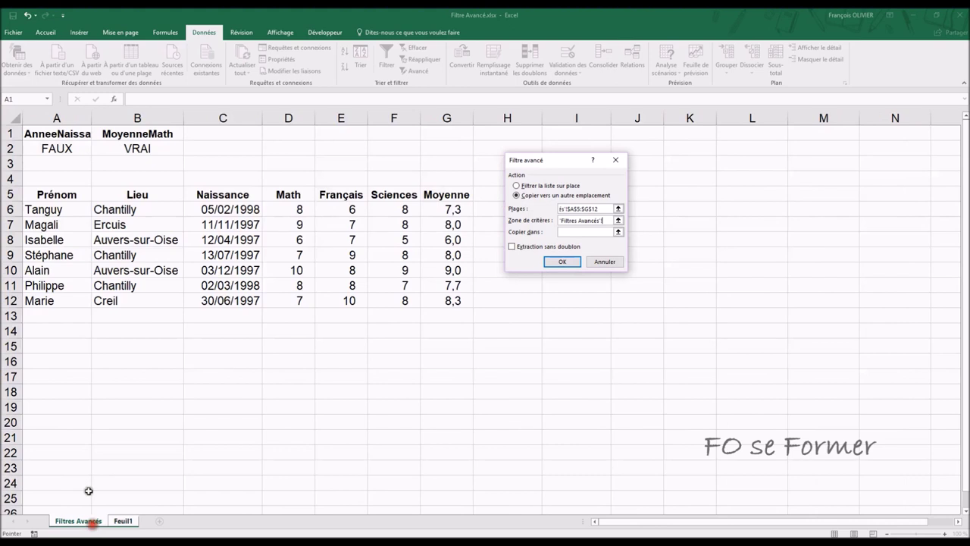
{"action": "left_click", "coordinate": [35, 133]}
{"action": "left_click_drag", "start_coordinate": [34, 133], "coordinate": [106, 150]}
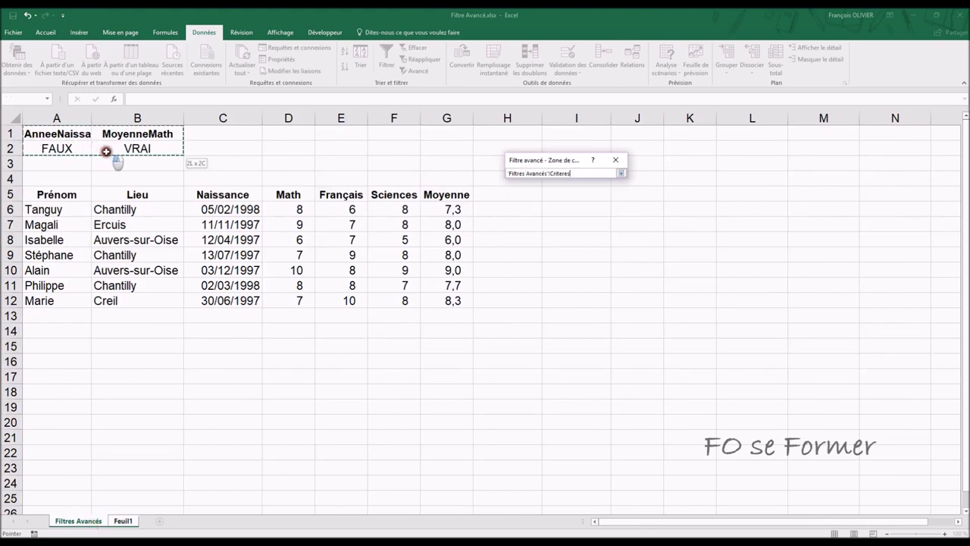
{"action": "left_click", "coordinate": [565, 231]}
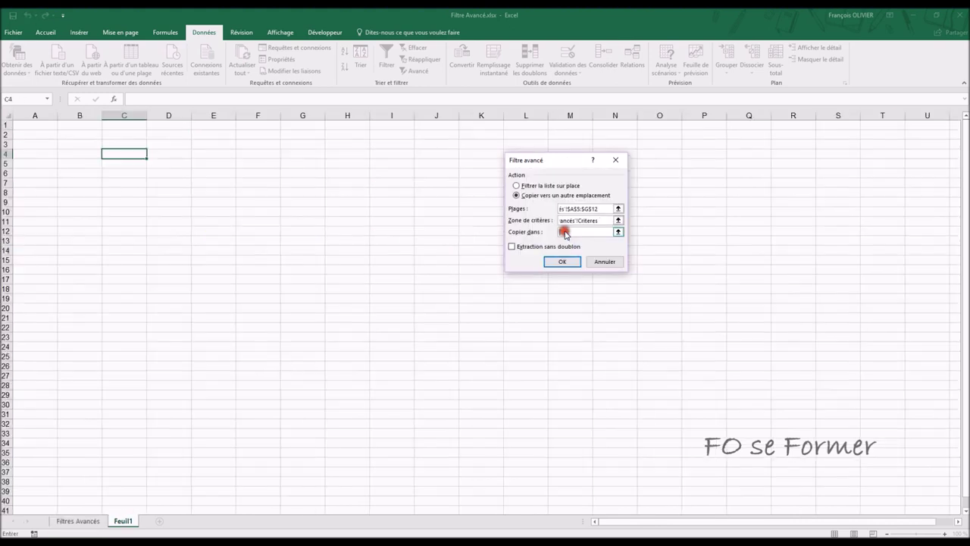
{"action": "left_click", "coordinate": [144, 154]}
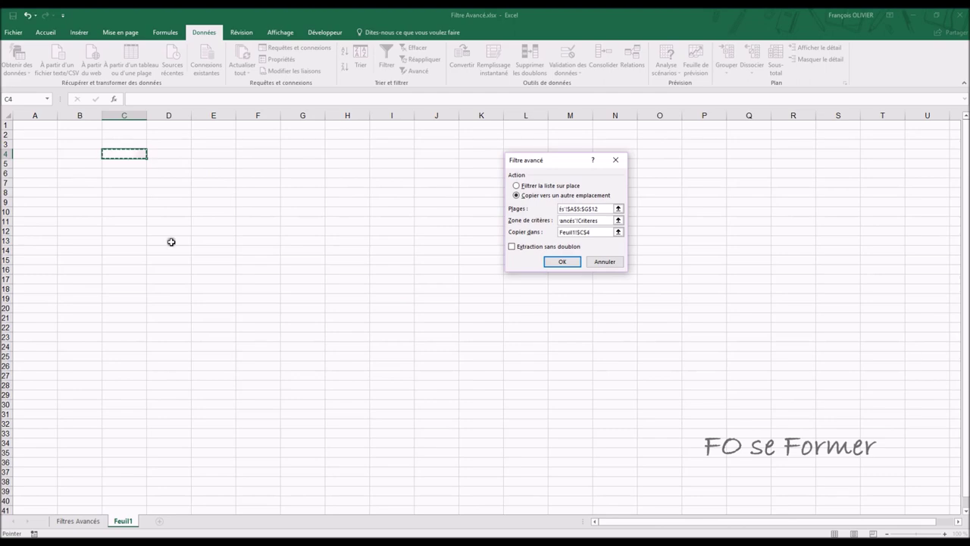
{"action": "left_click", "coordinate": [562, 264]}
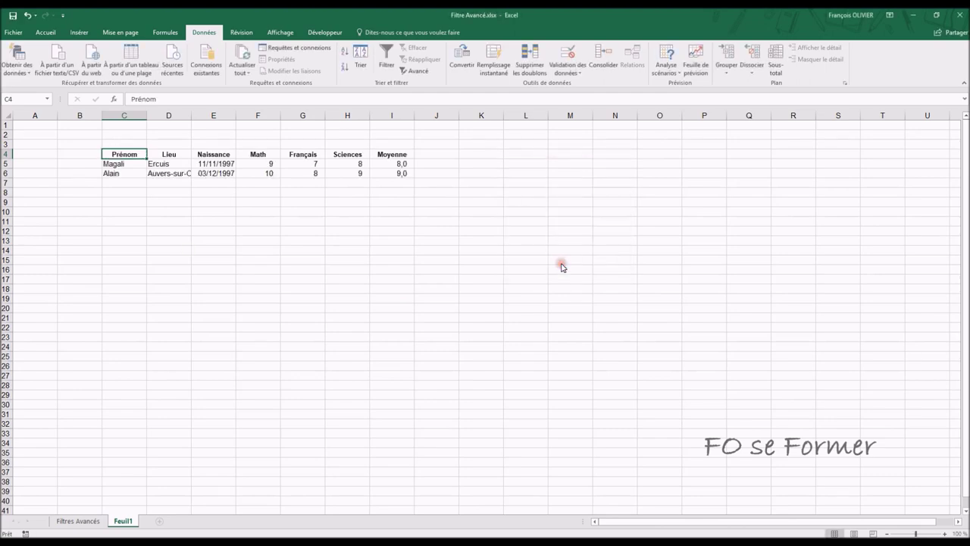
Deselect the copied results on Feuil1 and return to the Filtres Avancés sheet
{"action": "left_click", "coordinate": [458, 339]}
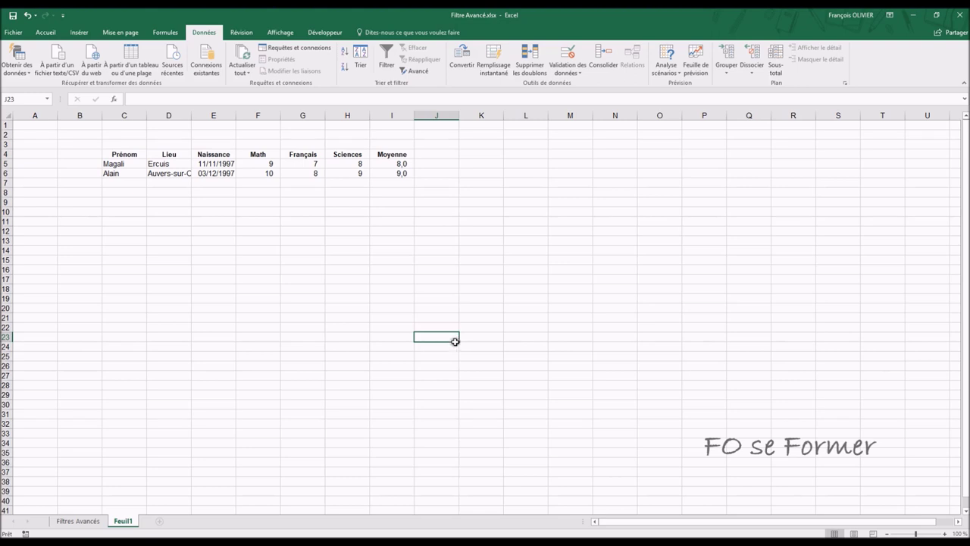
{"action": "mouse_move", "coordinate": [60, 532]}
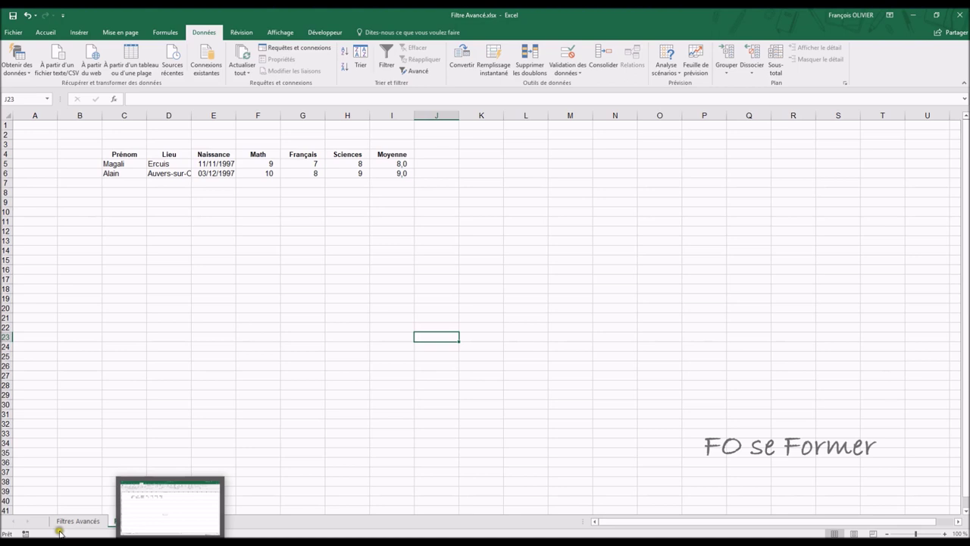
{"action": "left_click", "coordinate": [63, 521]}
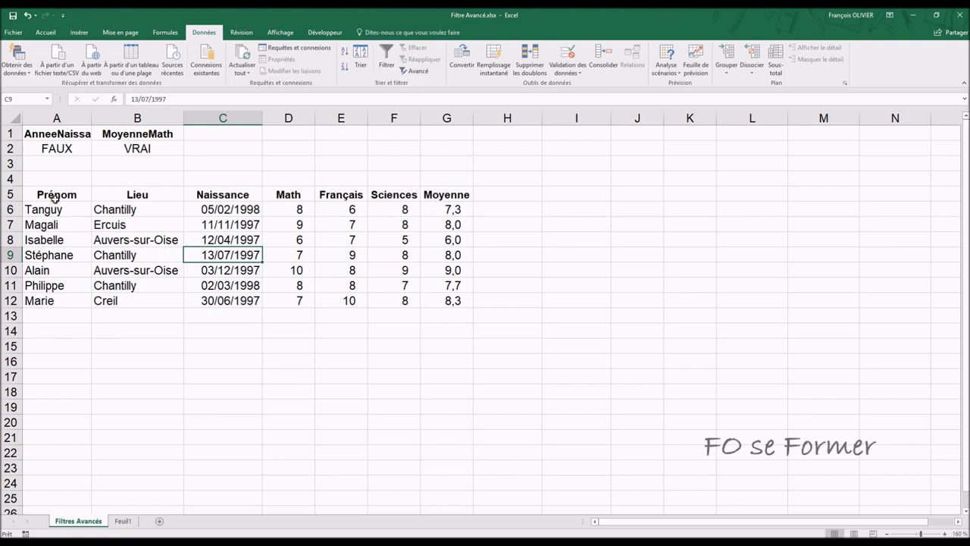
Enter the headings Prénom, Math and Moyenne in cells A15, B15 and C15
{"action": "left_click", "coordinate": [58, 349]}
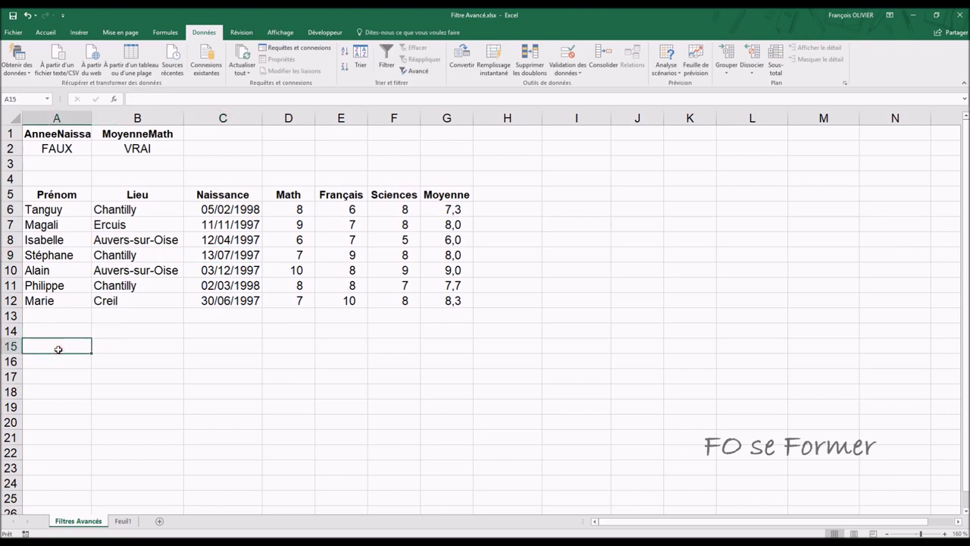
{"action": "type", "text": "Prénom"}
{"action": "key", "text": "Tab"}
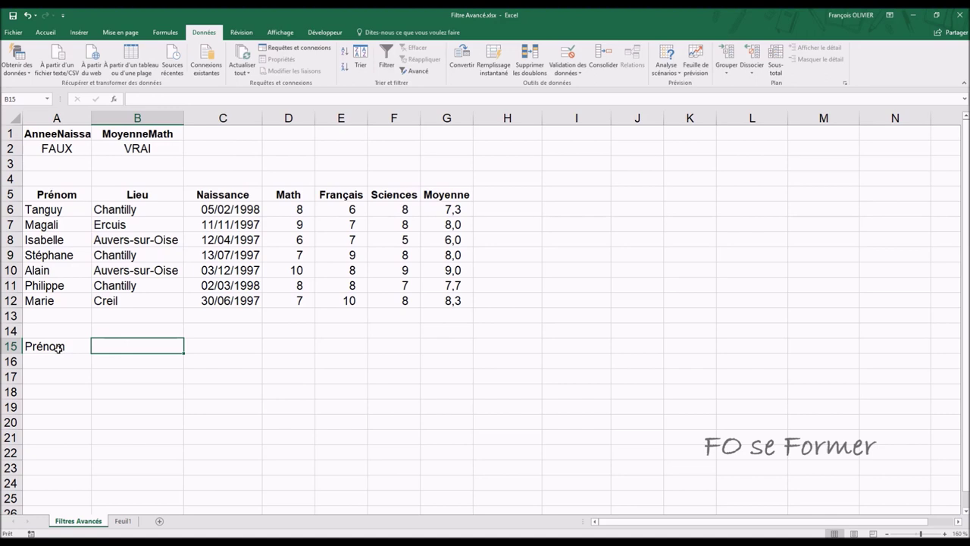
{"action": "type", "text": "Math"}
{"action": "key", "text": "Tab"}
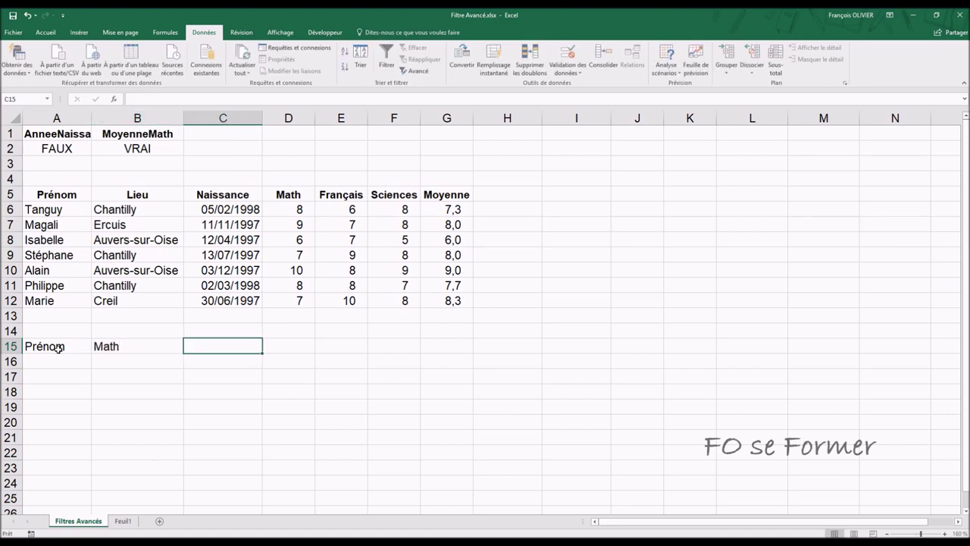
{"action": "type", "text": "Moyenne"}
{"action": "key", "text": "Return"}
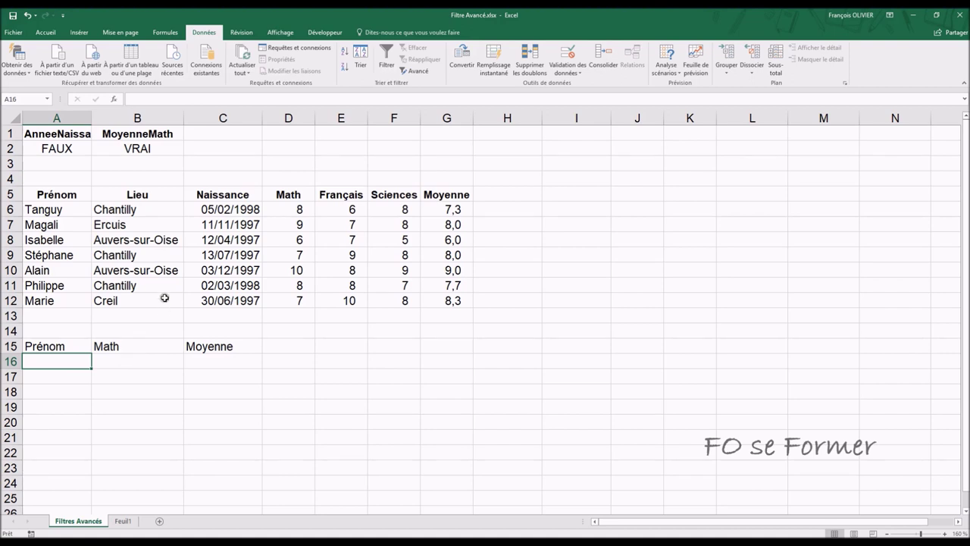
{"action": "left_click", "coordinate": [218, 243]}
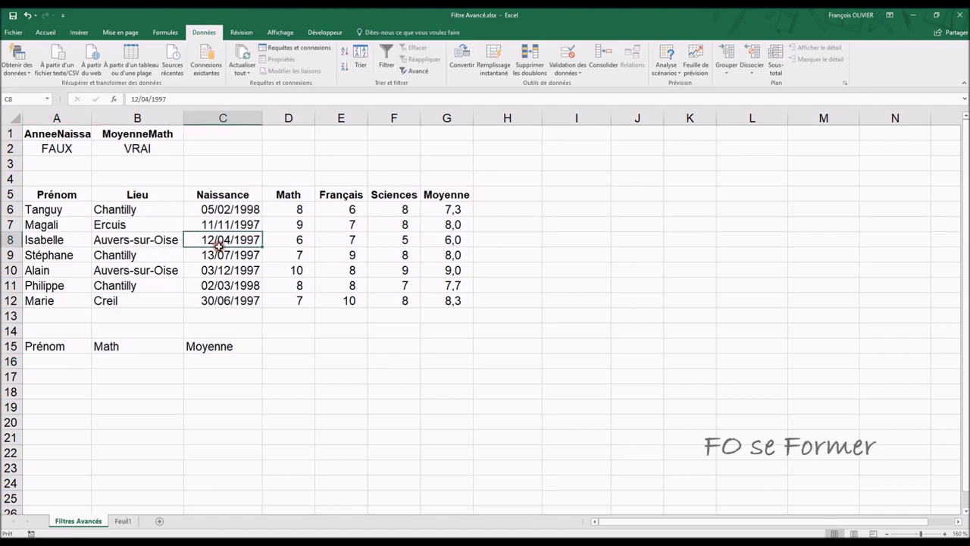
Advanced-filter with criteria A1:B2 into A15:C15, copying only Prénom, Math and Moyenne for Magali and Alain
{"action": "left_click", "coordinate": [415, 71]}
{"action": "left_click", "coordinate": [519, 195]}
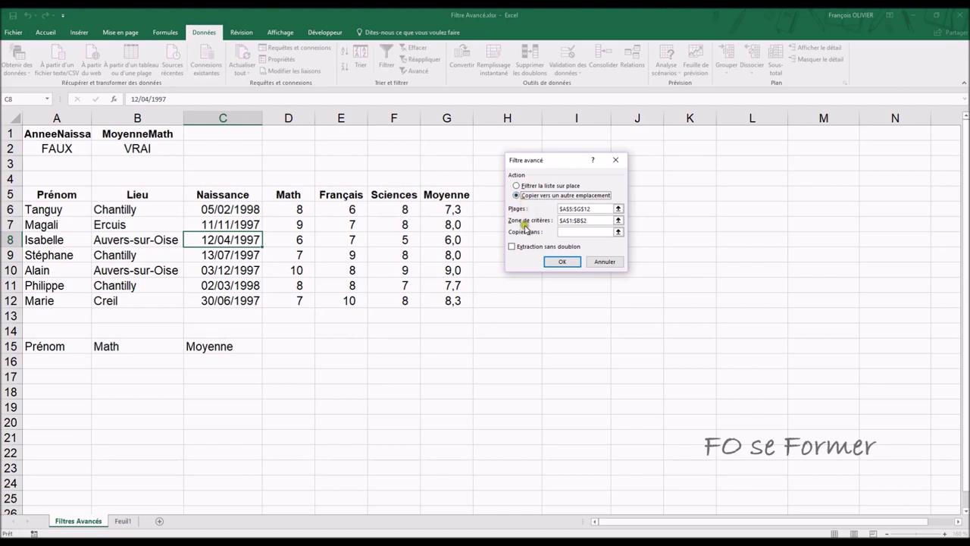
{"action": "left_click_drag", "start_coordinate": [589, 220], "coordinate": [557, 220]}
{"action": "key", "text": "BackSpace"}
{"action": "left_click_drag", "start_coordinate": [72, 133], "coordinate": [96, 144]}
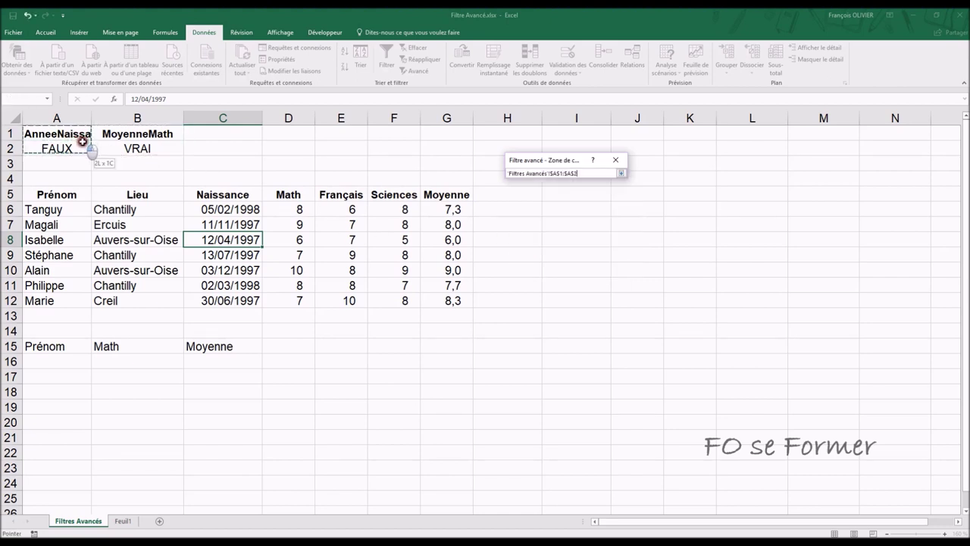
{"action": "left_click", "coordinate": [584, 231]}
{"action": "left_click_drag", "start_coordinate": [78, 345], "coordinate": [199, 352]}
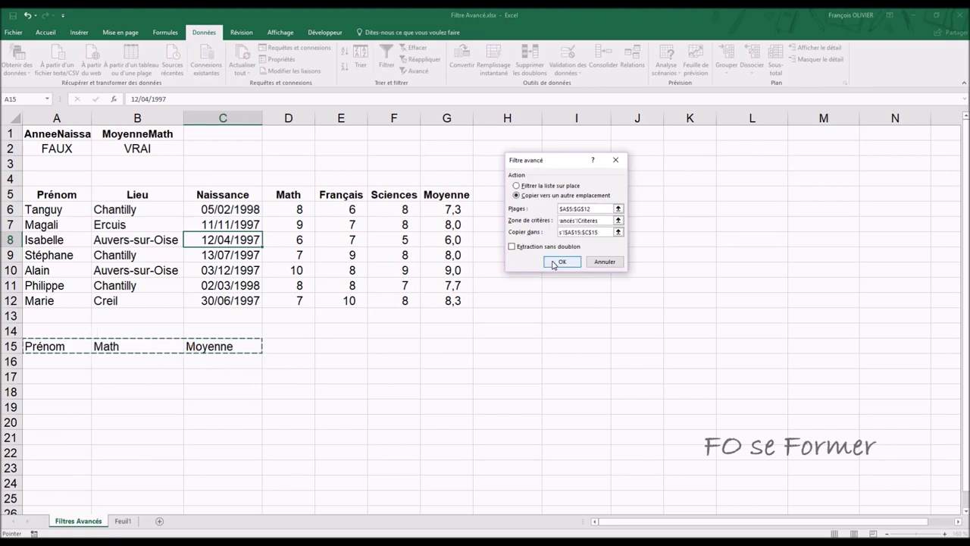
{"action": "left_click", "coordinate": [554, 263]}
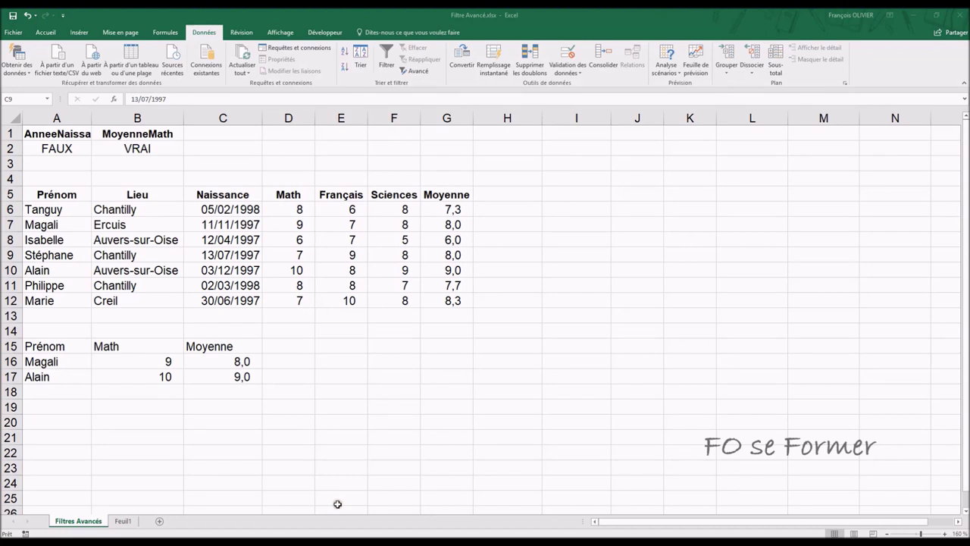
{"action": "left_click", "coordinate": [56, 405]}
{"action": "left_click", "coordinate": [56, 405]}
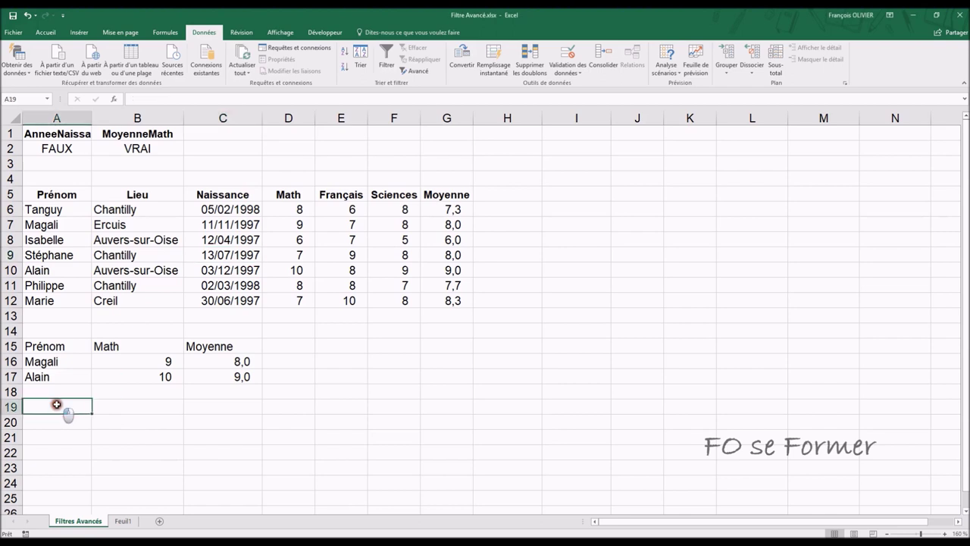
Type the heading Lieu in cell A19
{"action": "type", "text": "L"}
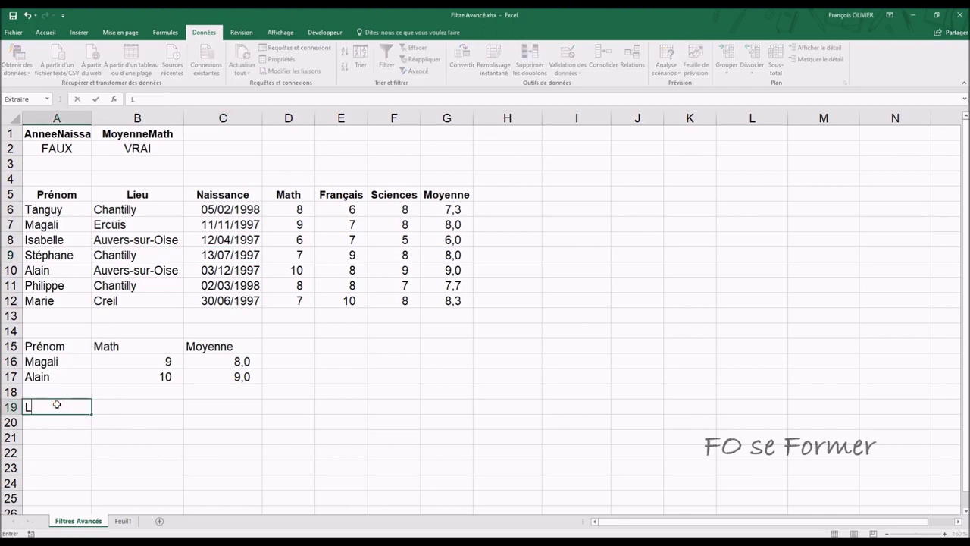
{"action": "type", "text": "ieu"}
{"action": "key", "text": "Return"}
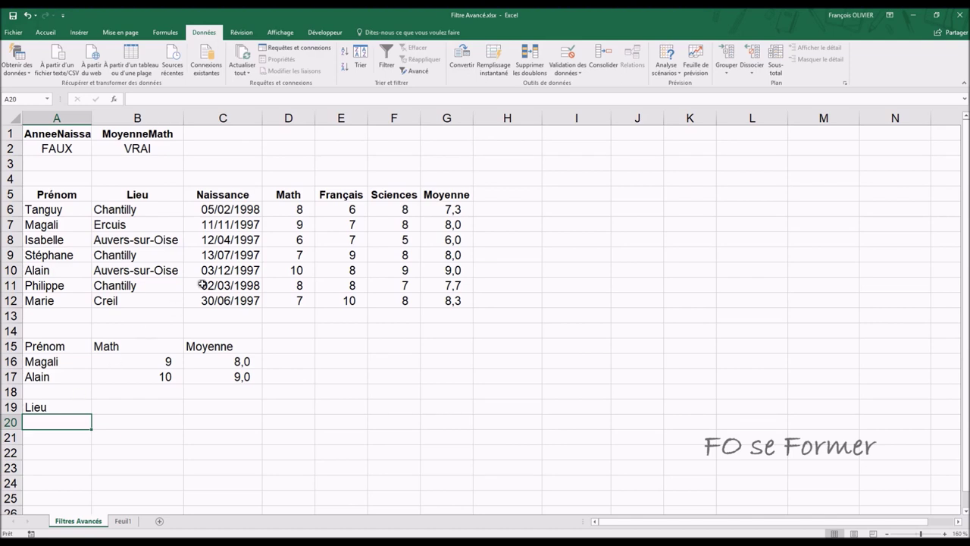
{"action": "left_click", "coordinate": [221, 258]}
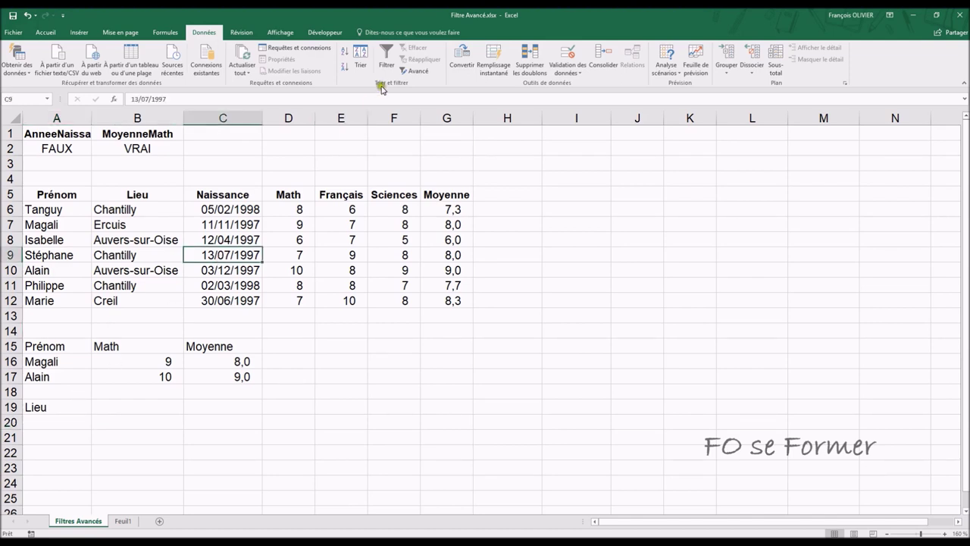
Advanced-filter to A19 with Unique records only, listing Chantilly, Ercuis, Auvers-sur-Oise and Creil once each
{"action": "left_click", "coordinate": [413, 70]}
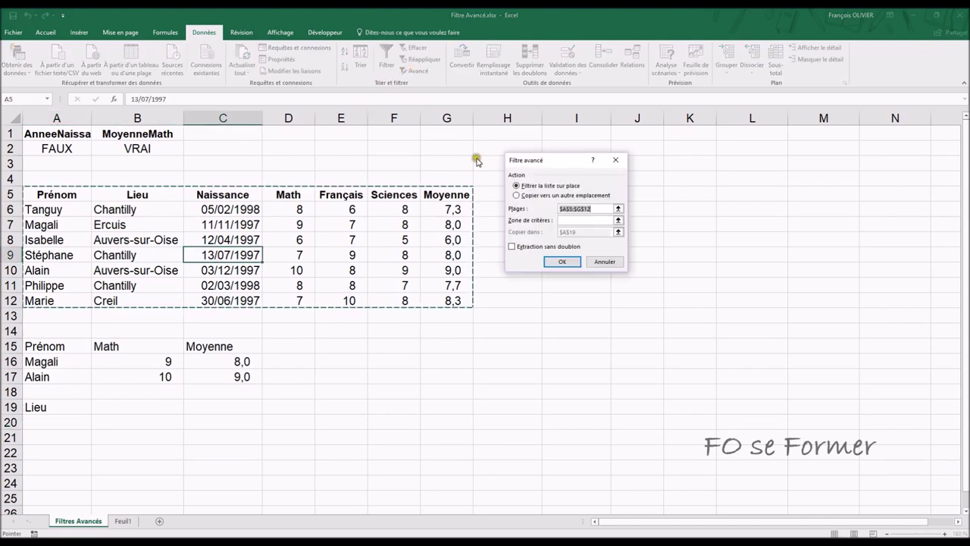
{"action": "left_click", "coordinate": [561, 196]}
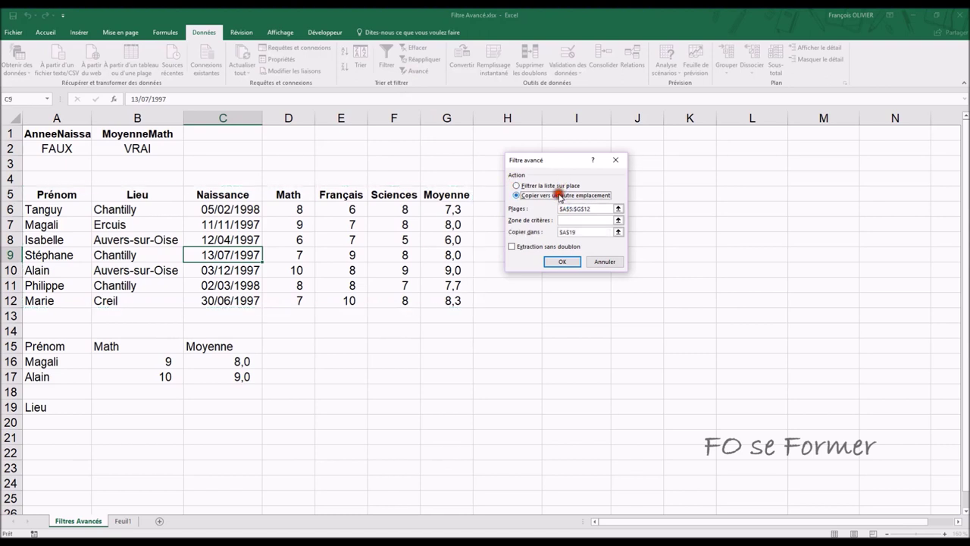
{"action": "left_click", "coordinate": [576, 232]}
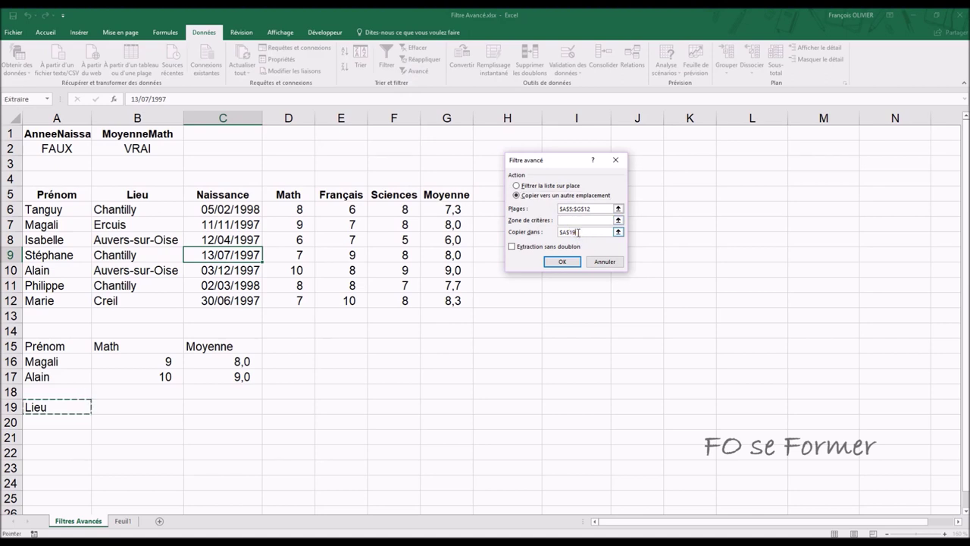
{"action": "left_click", "coordinate": [512, 247]}
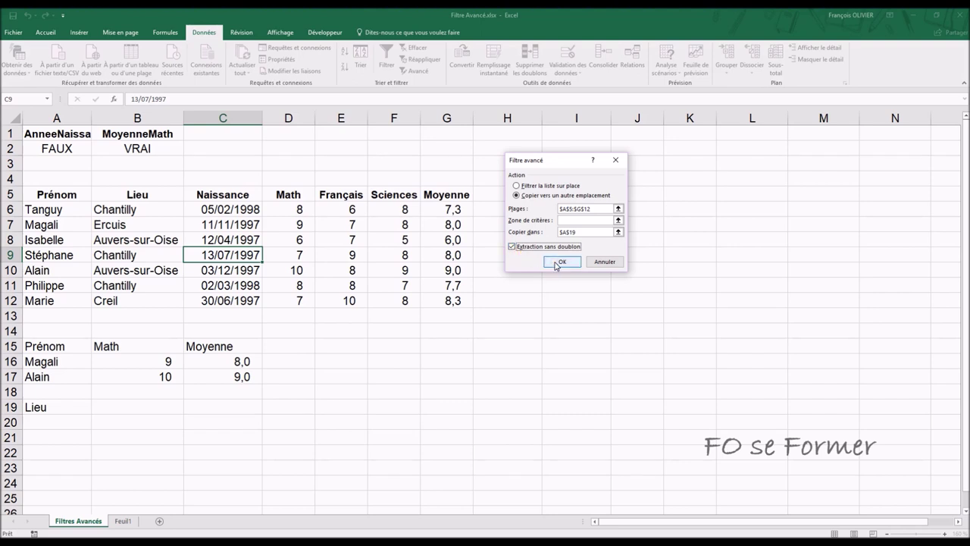
{"action": "left_click", "coordinate": [561, 262]}
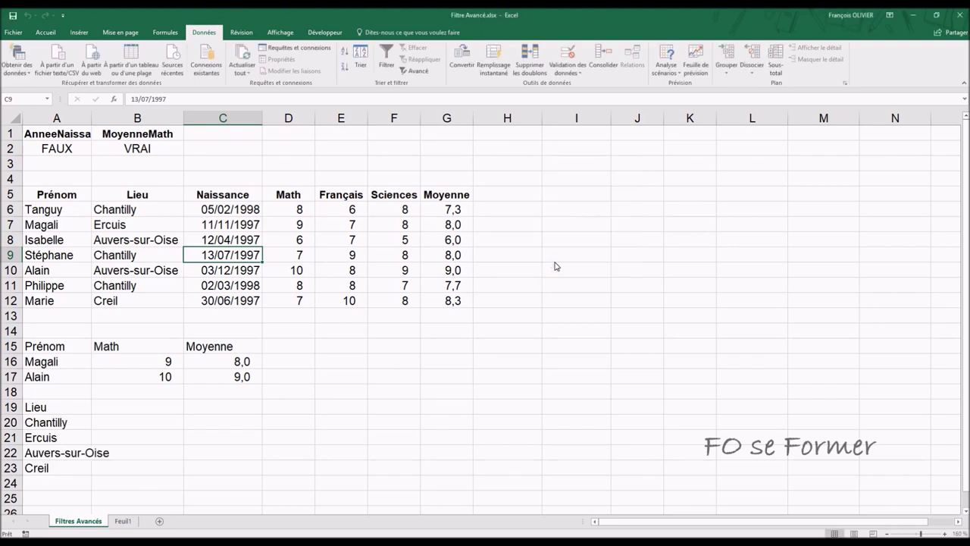